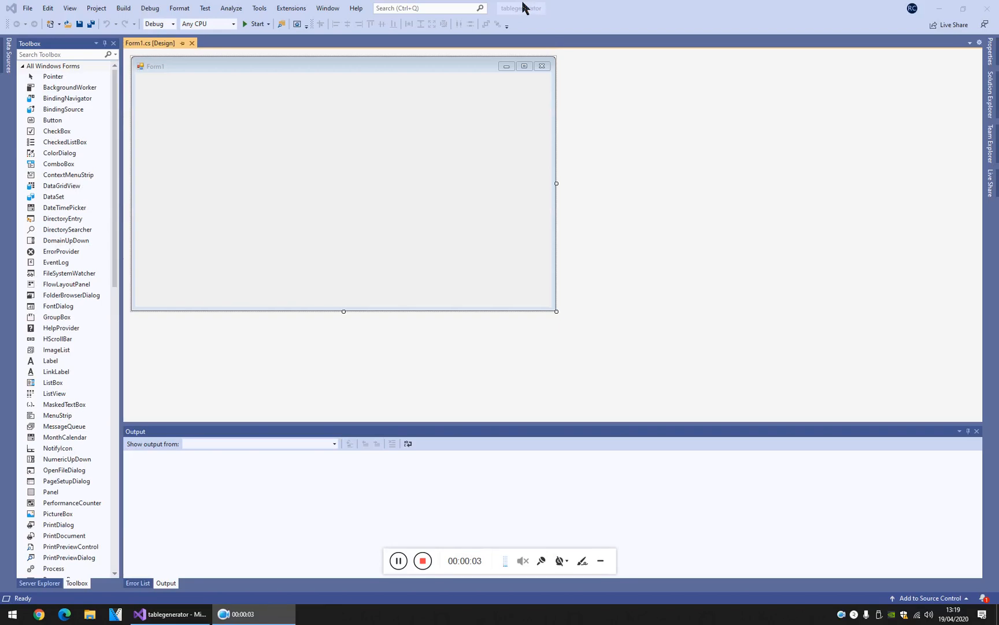
Bring the Visual Studio window with the tablegenerator Form1 designer into focus.
left_click(499, 9)
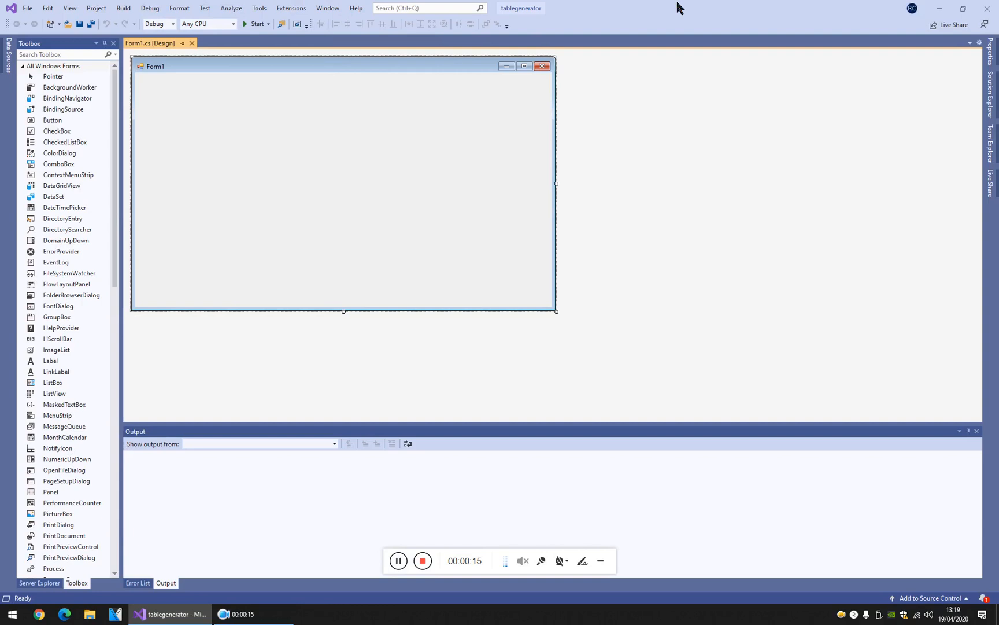
Browse to w3schools.com and reach the HTML Tables tutorial page via Learn HTML.
left_click(37, 617)
type("w3")
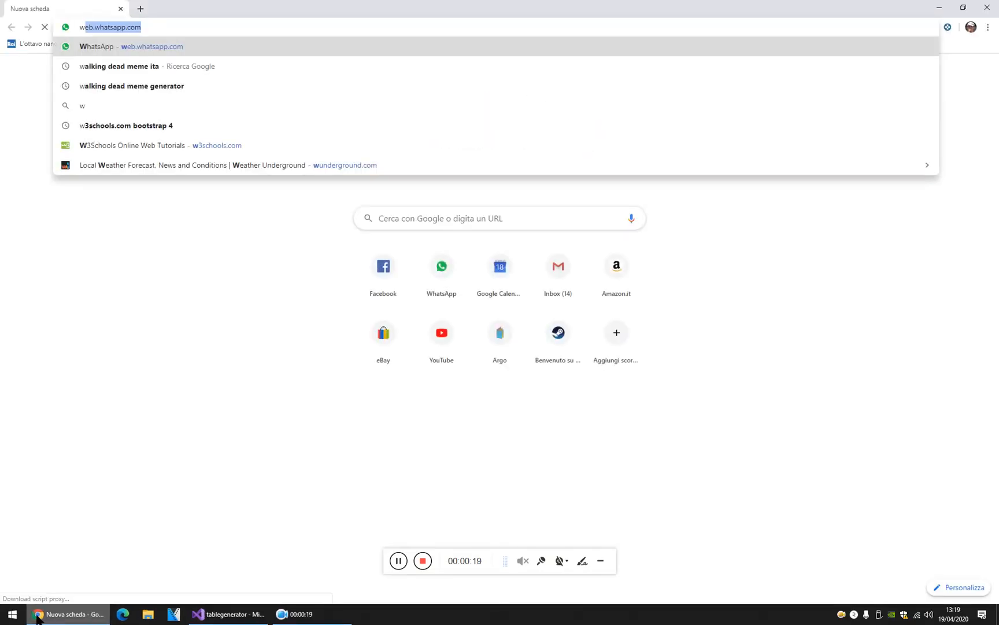
key("Return")
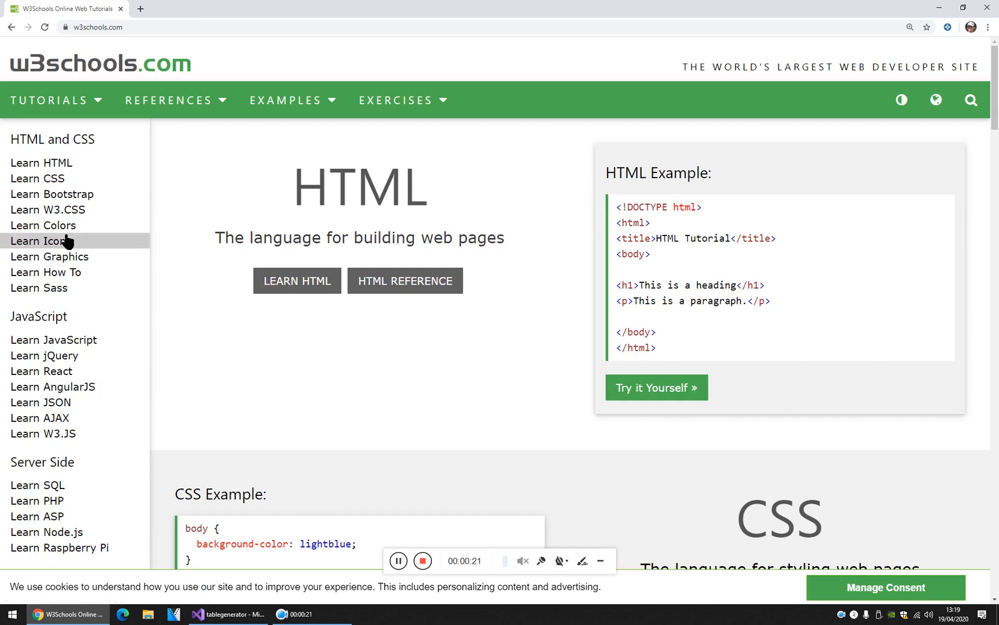
left_click(69, 166)
scroll(117, 300, "down", 1)
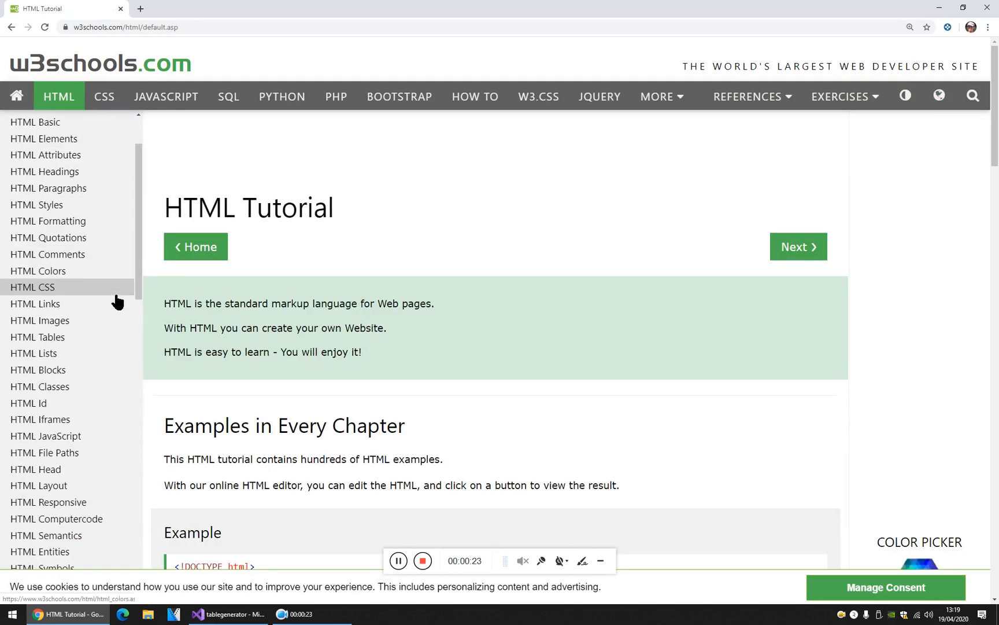
scroll(94, 323, "down", 1)
scroll(86, 336, "down", 1)
scroll(79, 367, "down", 1)
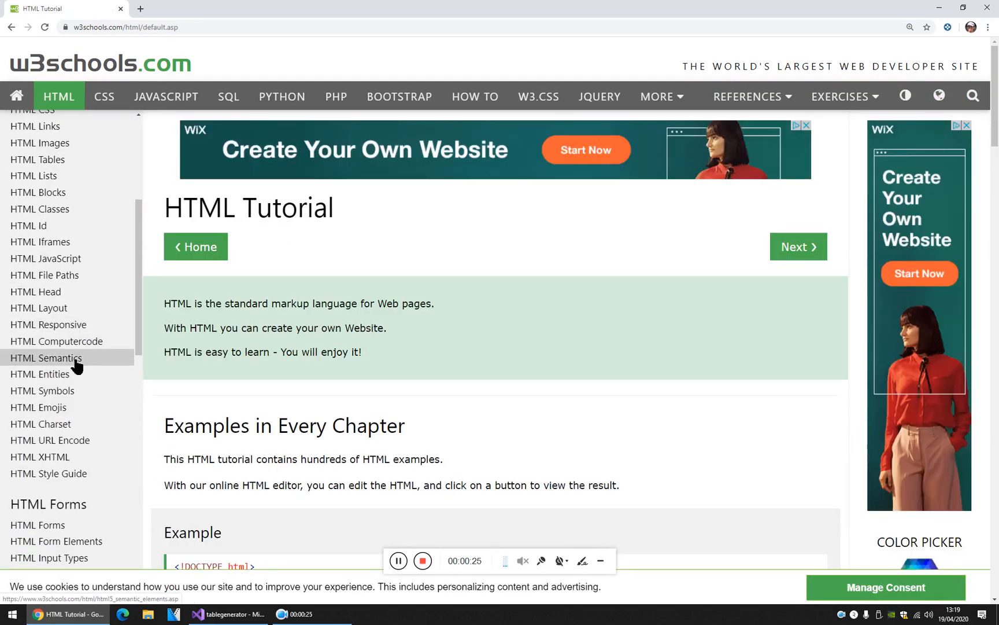
scroll(79, 367, "up", 2)
left_click(38, 256)
scroll(402, 279, "down", 3)
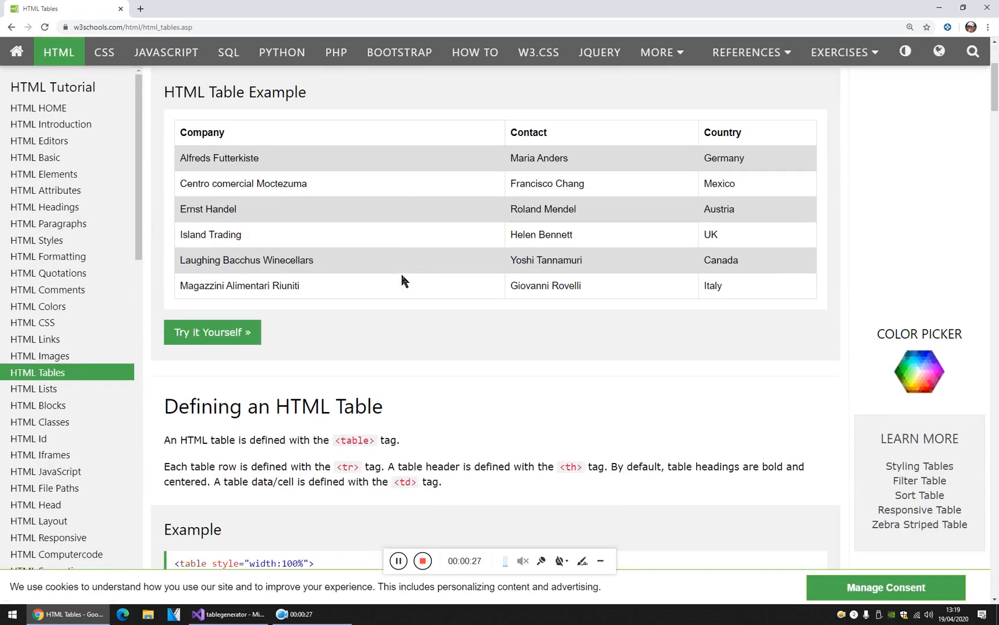
scroll(402, 278, "down", 4)
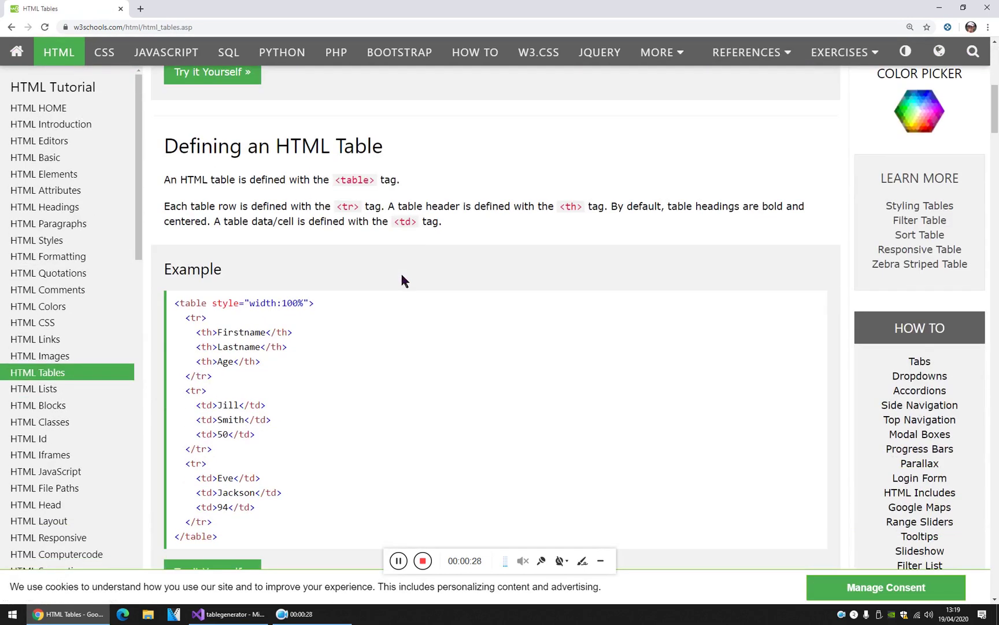
Study the example's <tr>, Firstname header and <td>Jill</td> lines by highlighting them.
mouse_move(205, 320)
left_mouse_down()
mouse_move(190, 319)
mouse_move(235, 336)
mouse_move(290, 331)
left_mouse_up()
left_click(206, 328)
left_click(202, 343)
left_click(239, 356)
left_click_drag(196, 405, 291, 401)
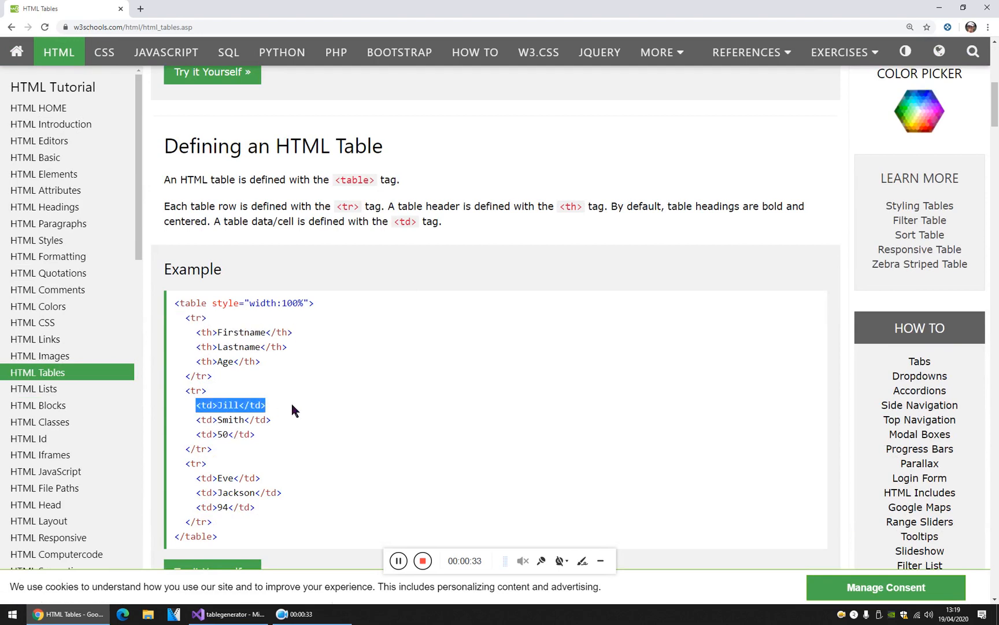
left_click(217, 407)
scroll(216, 367, "down", 2)
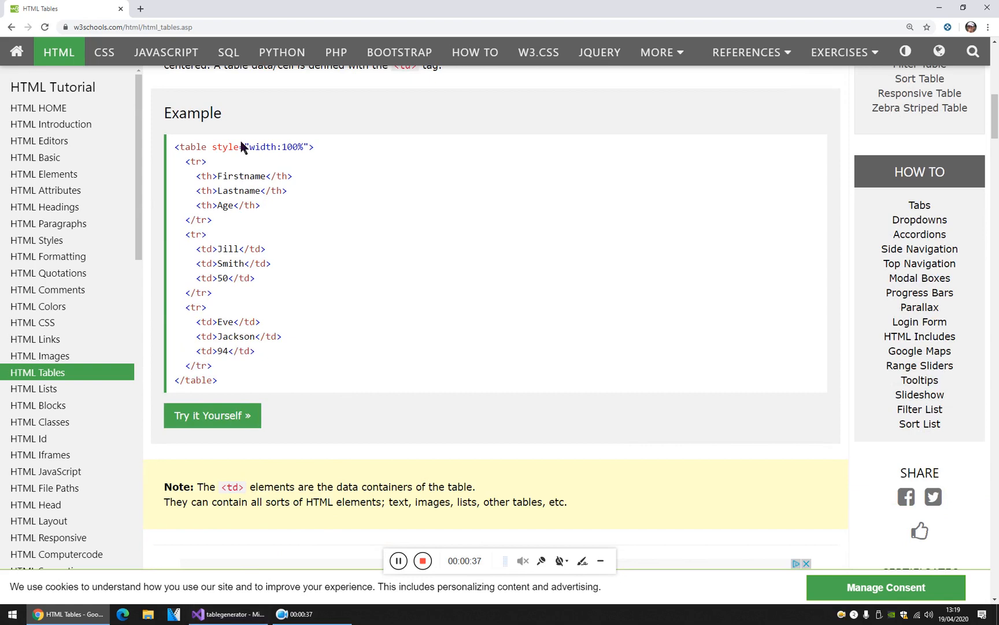
left_click_drag(242, 147, 234, 296)
left_click_drag(352, 313, 290, 123)
left_click(290, 122)
left_click_drag(176, 148, 334, 200)
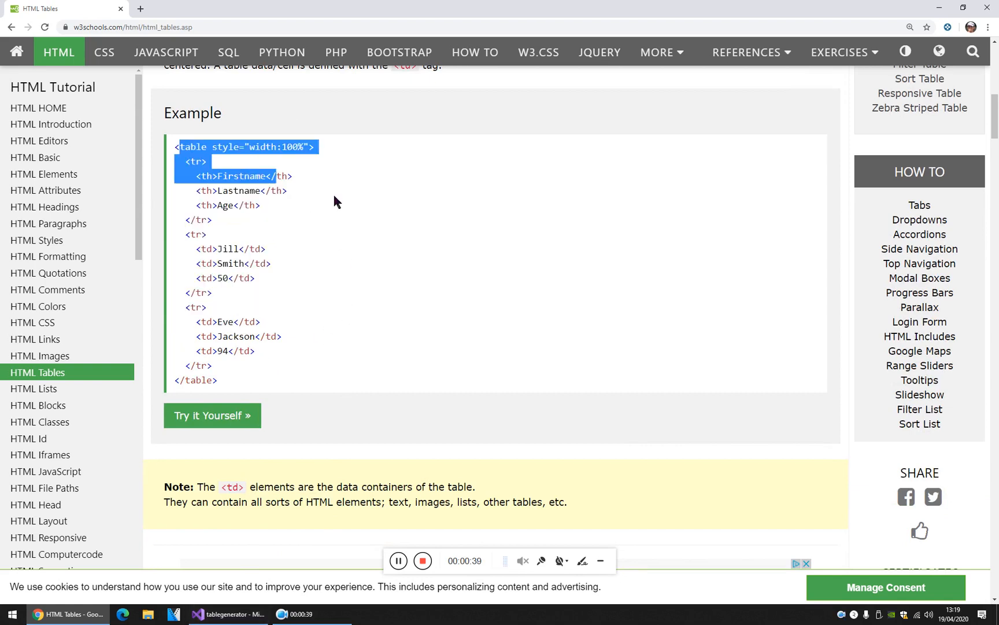
left_click(365, 217)
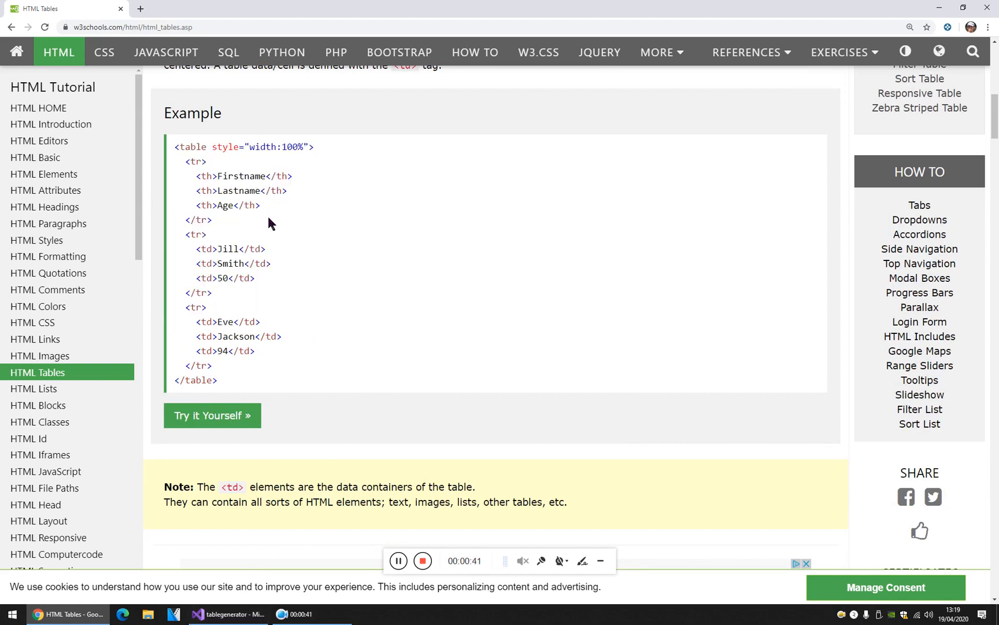
Review the whole table example markup, then return to the tablegenerator form designer.
left_click_drag(168, 139, 399, 215)
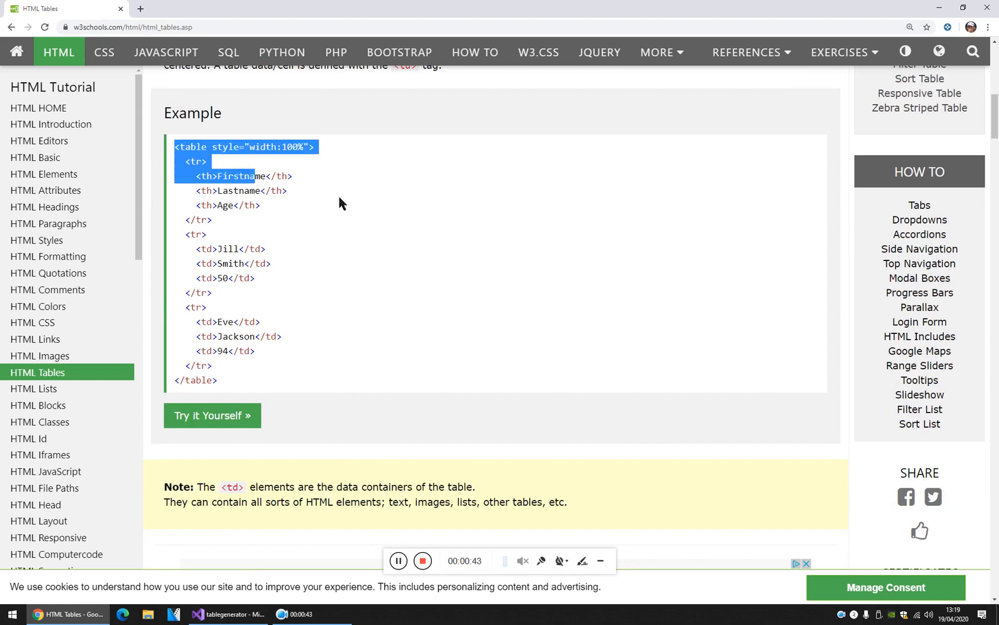
left_click(398, 217)
left_click_drag(326, 226, 212, 148)
left_click(256, 236)
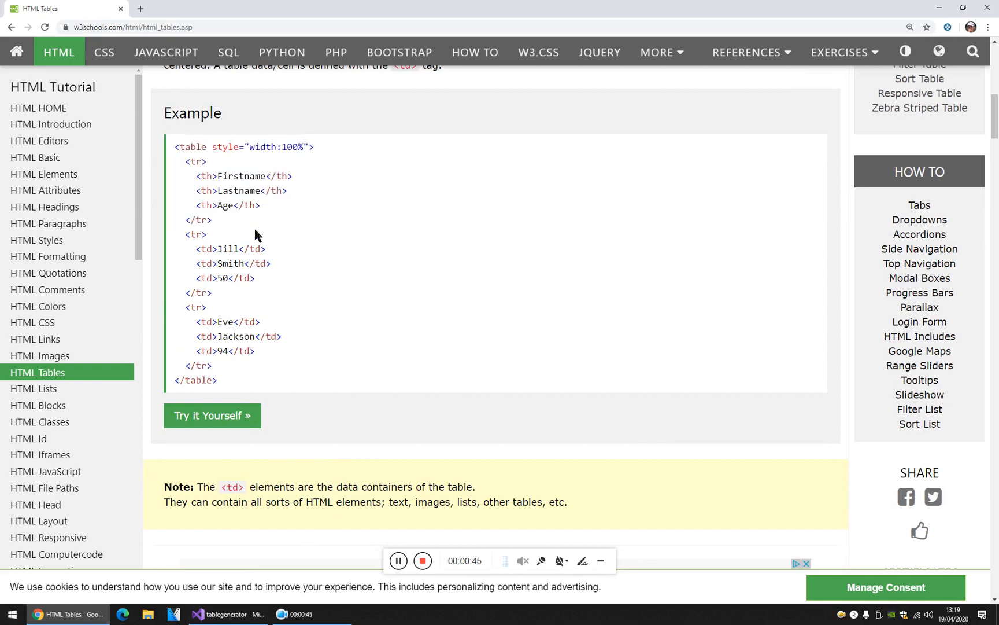
left_click_drag(239, 242, 192, 149)
left_click(236, 202)
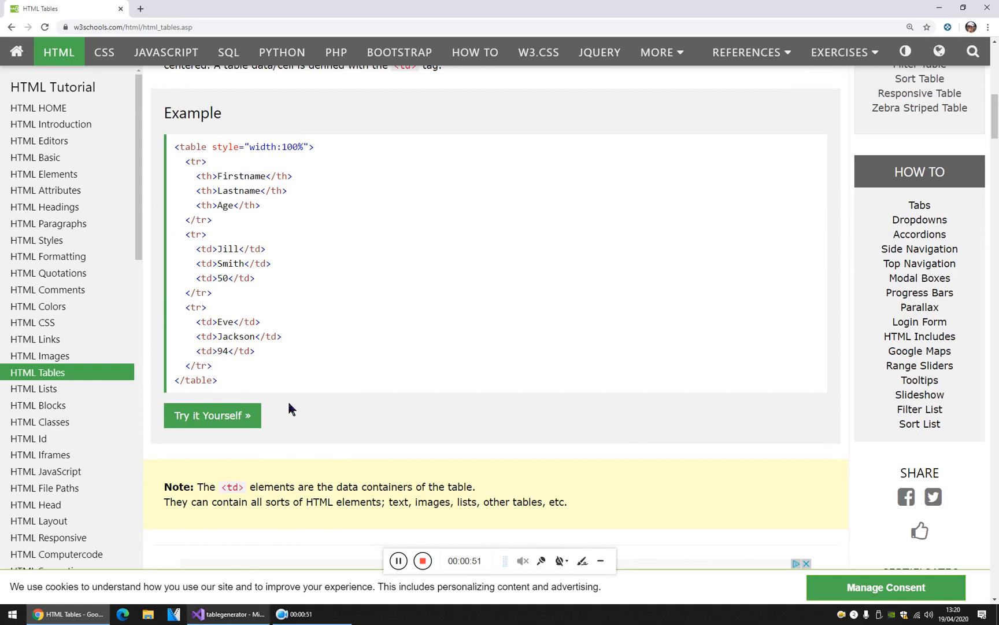
left_click_drag(284, 289, 167, 117)
left_click(326, 301)
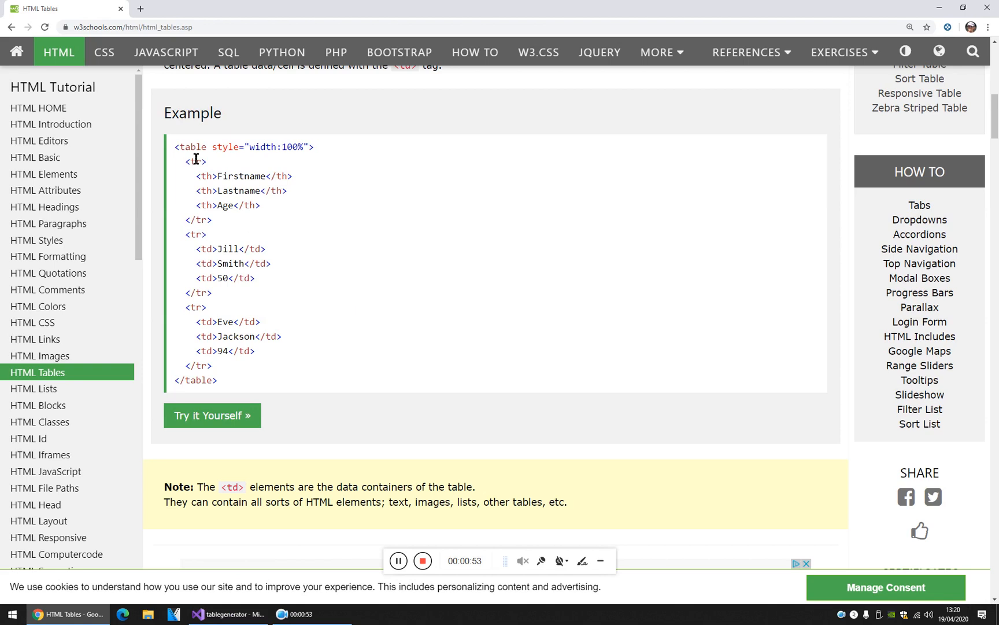
left_click_drag(194, 160, 412, 383)
left_click(413, 383)
left_click(230, 614)
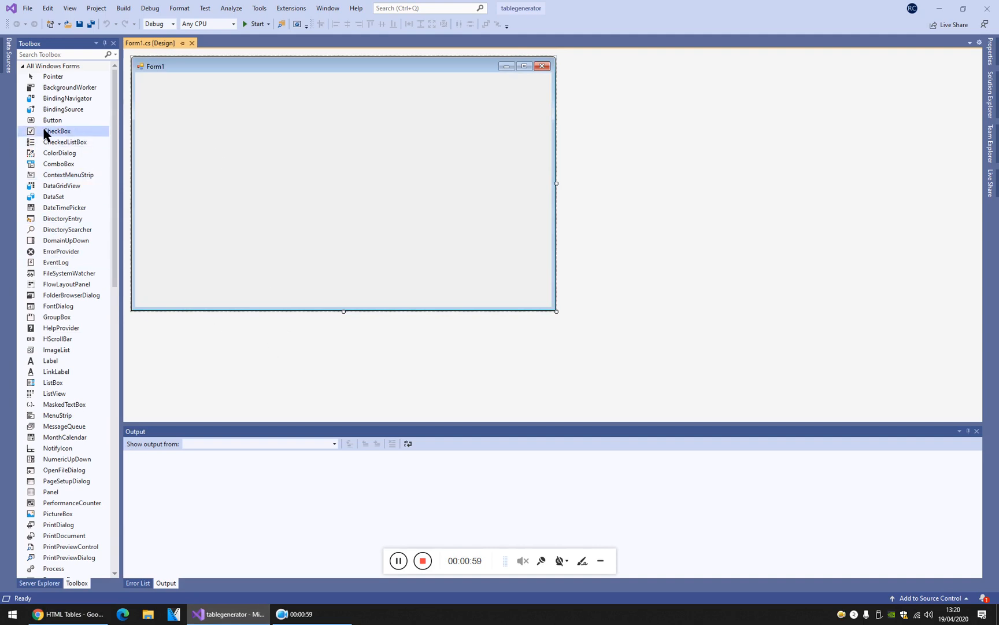
Place a new button on Form1 and caption it 'Generate webpage'.
mouse_move(49, 121)
left_mouse_down()
mouse_move(469, 269)
mouse_move(428, 252)
left_mouse_up()
left_click(992, 51)
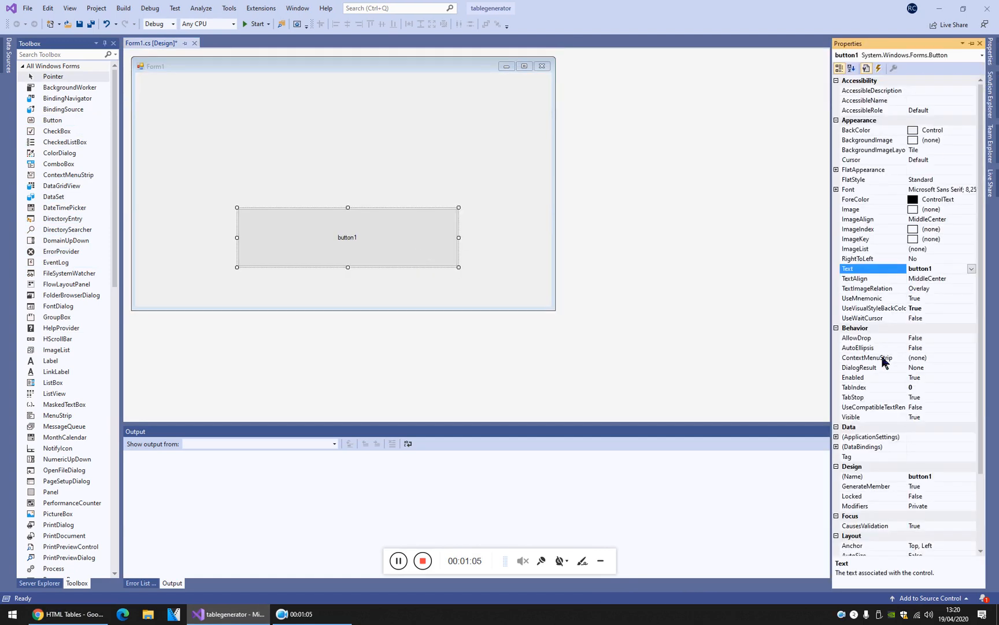
left_click(953, 269)
type("Ge")
type("nerate webpage")
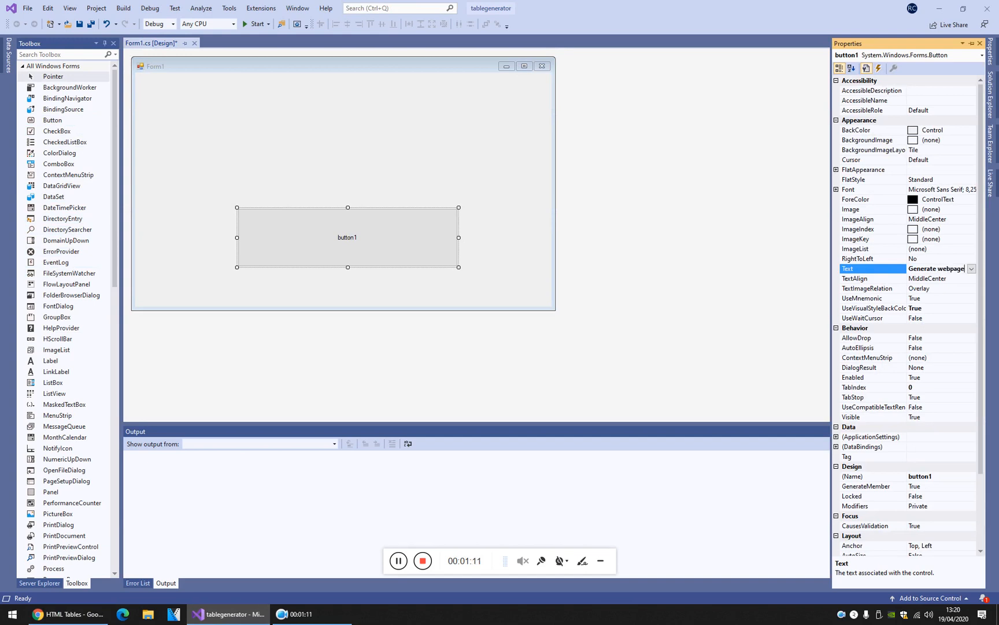
left_click(344, 151)
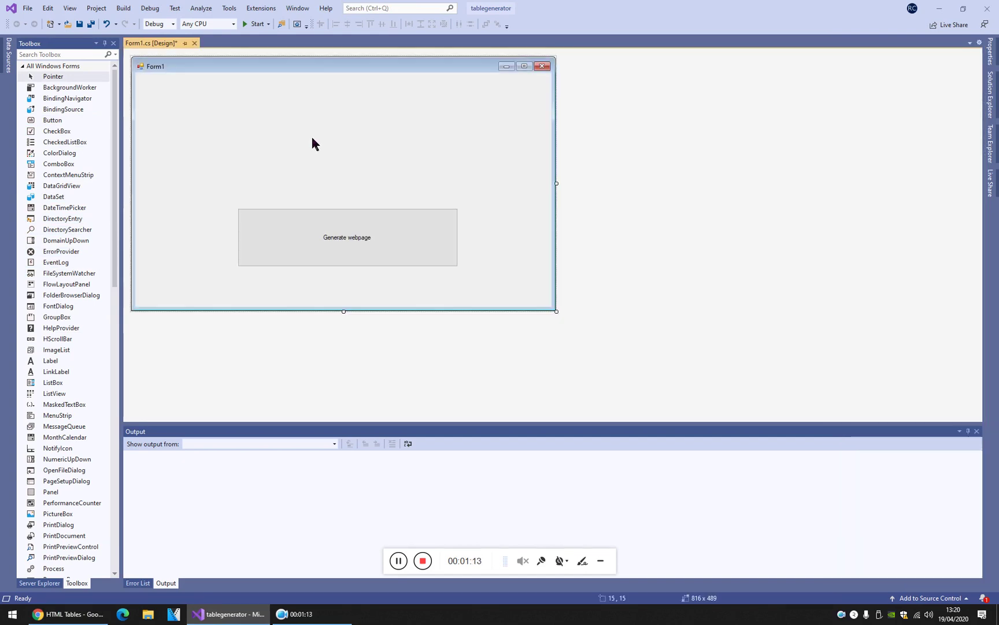
left_click(364, 255)
Set the Generate webpage button's font size to 20.
left_click(991, 51)
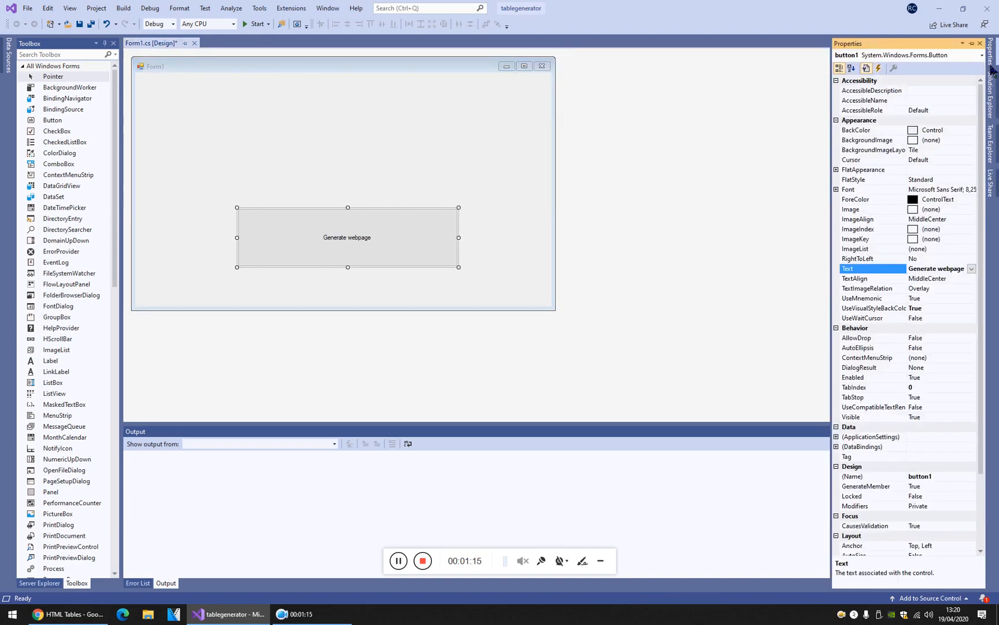
scroll(918, 156, "down", 1)
scroll(919, 149, "down", 2)
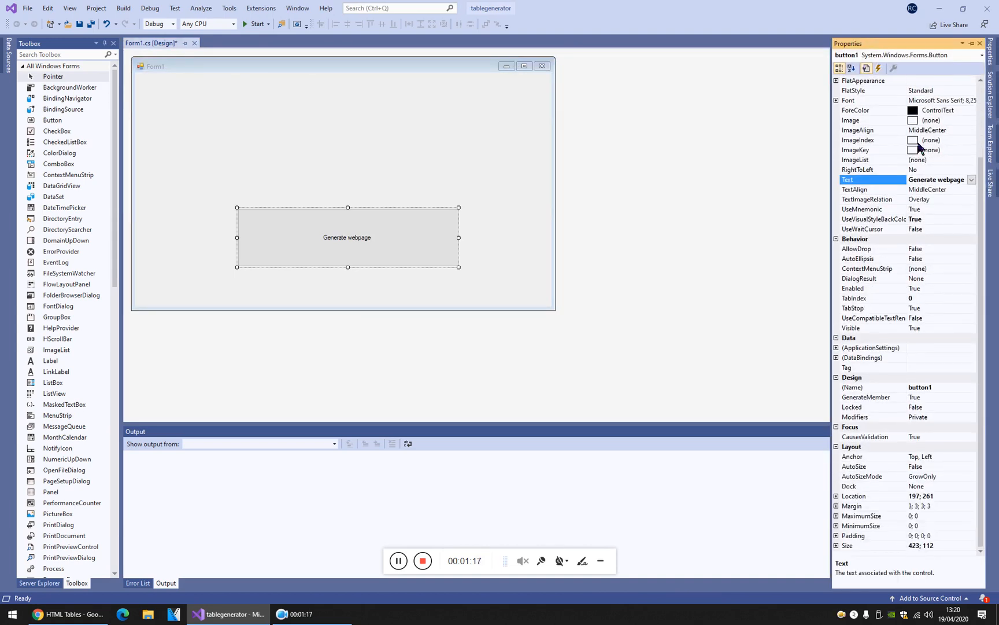
scroll(912, 351, "up", 3)
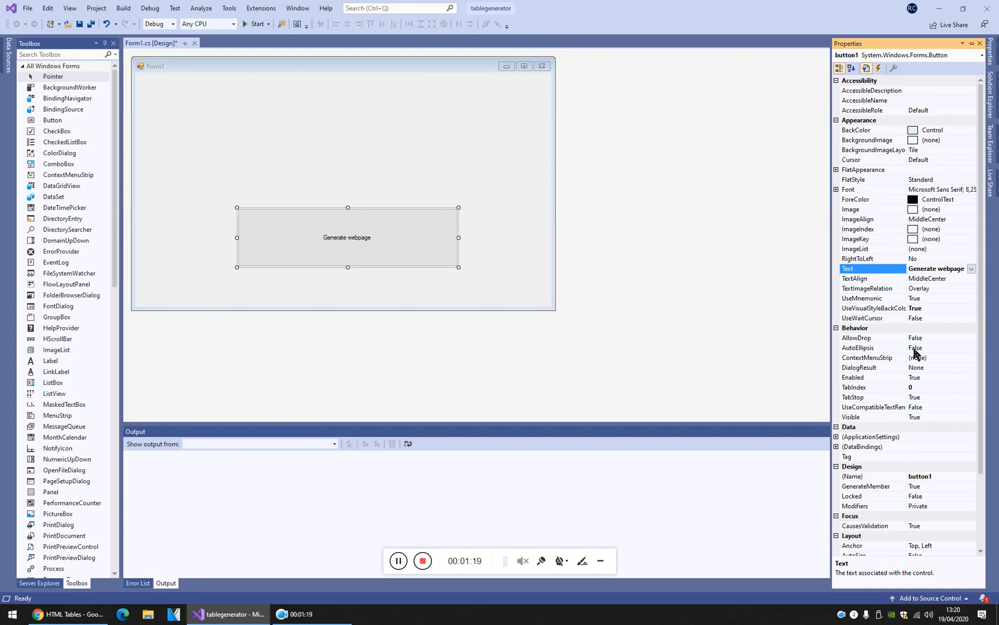
left_click(837, 190)
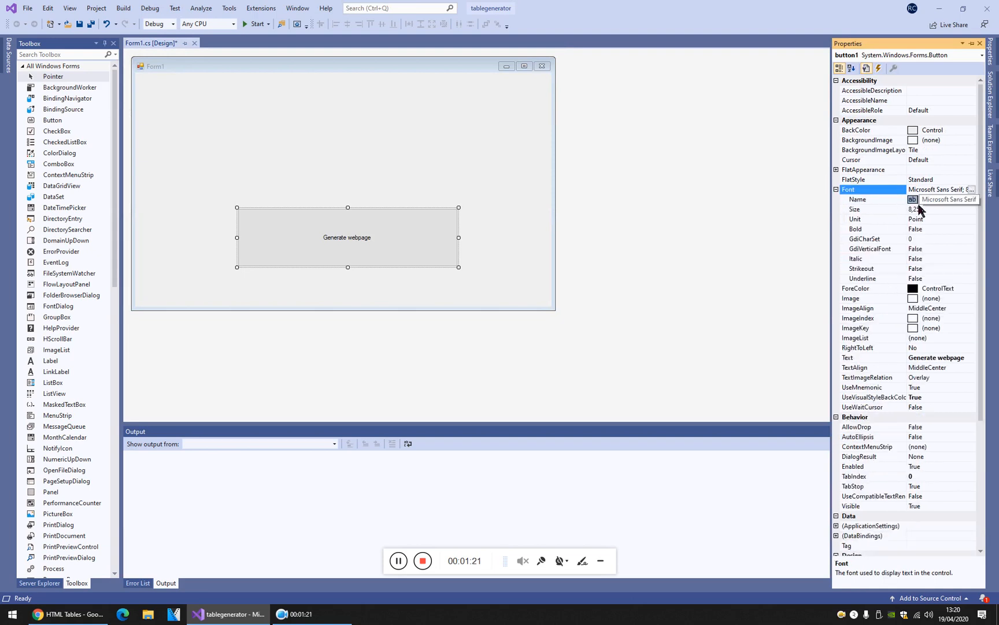
left_click(941, 210)
type("20")
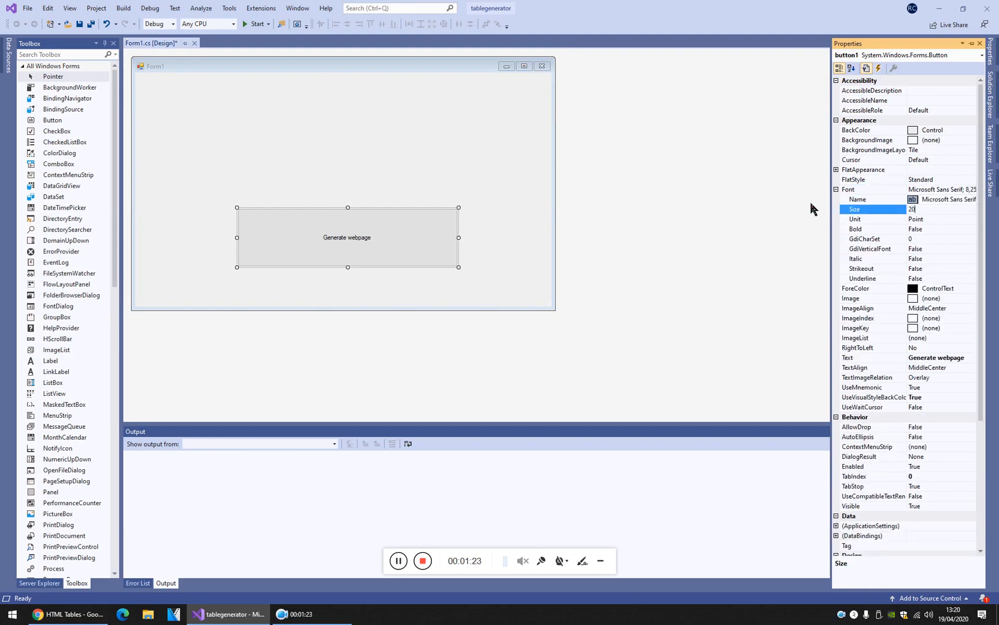
key("Return")
left_click(387, 166)
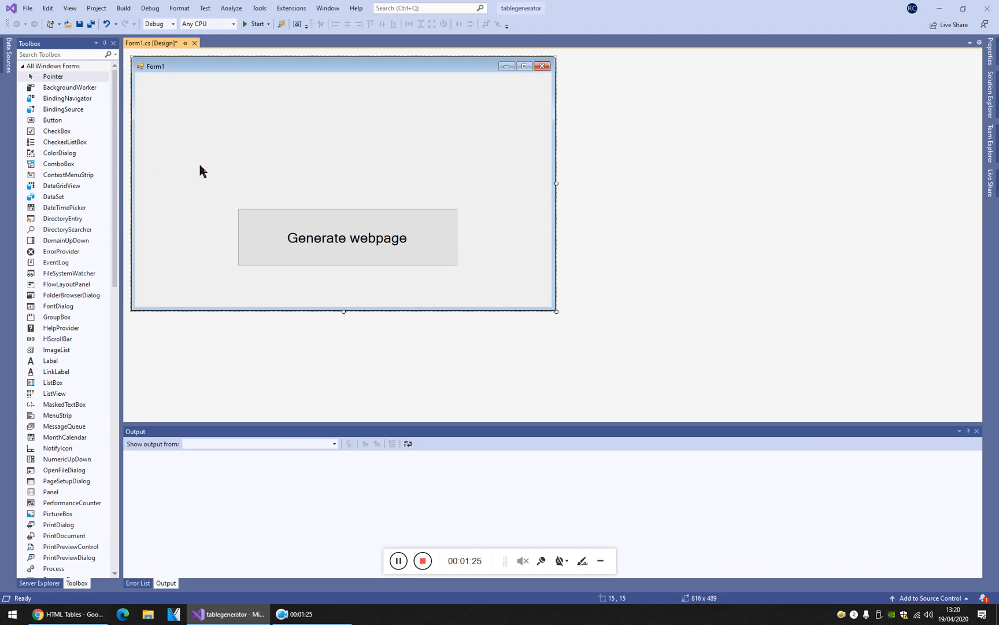
Create button1_Click and declare a new StreamWriter with corrected casing, then save.
double_click(395, 240)
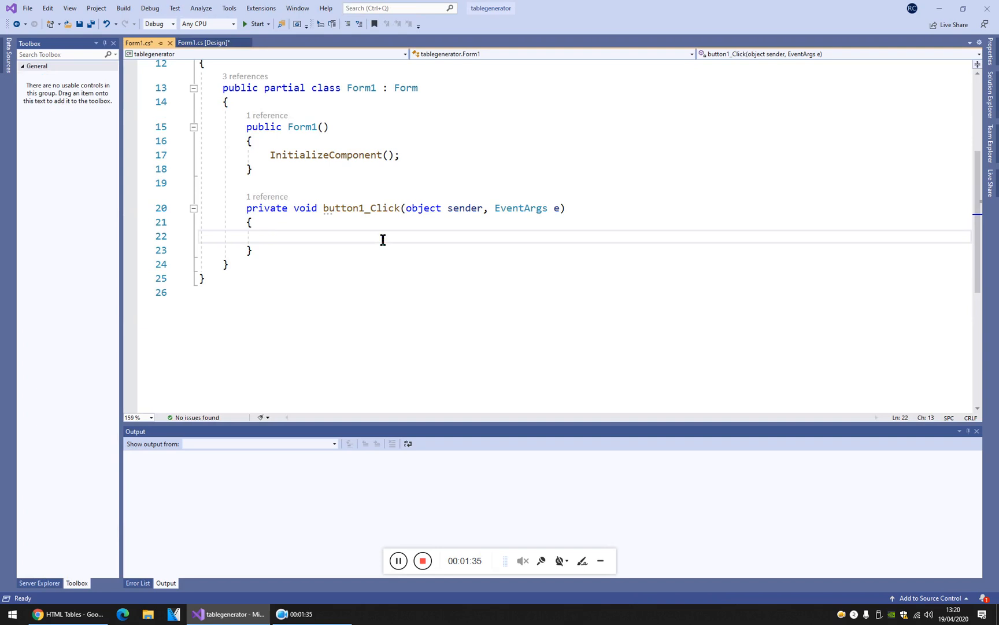
type("stream")
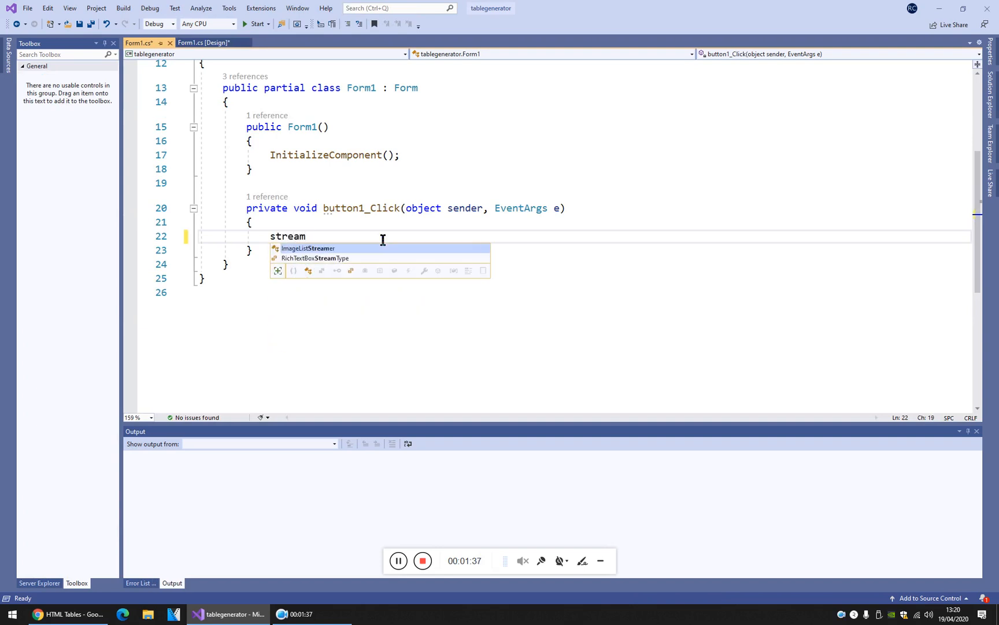
type("writer")
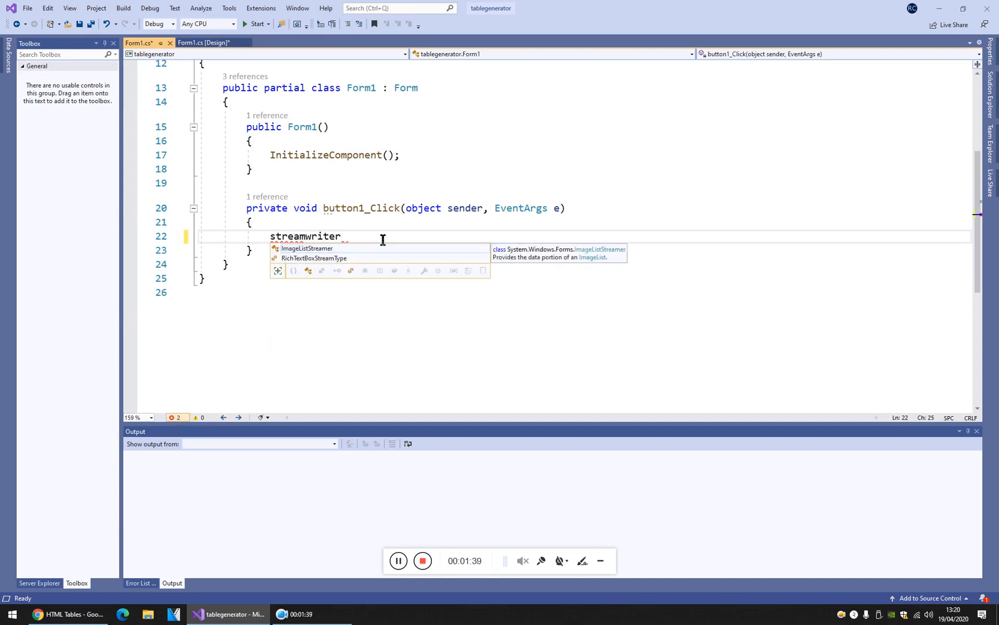
key("BackSpace")
left_click(278, 238)
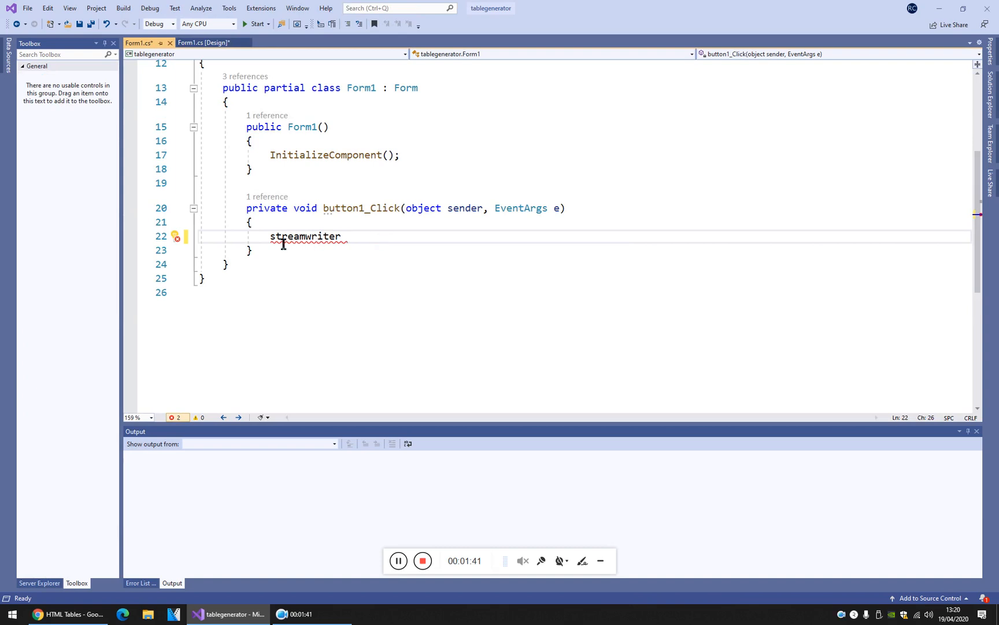
key("BackSpace")
type("S")
key("Right")
key("Right")
key("Right")
key("Left")
key("Left")
key("Delete")
type("W")
left_click(376, 244)
type("a")
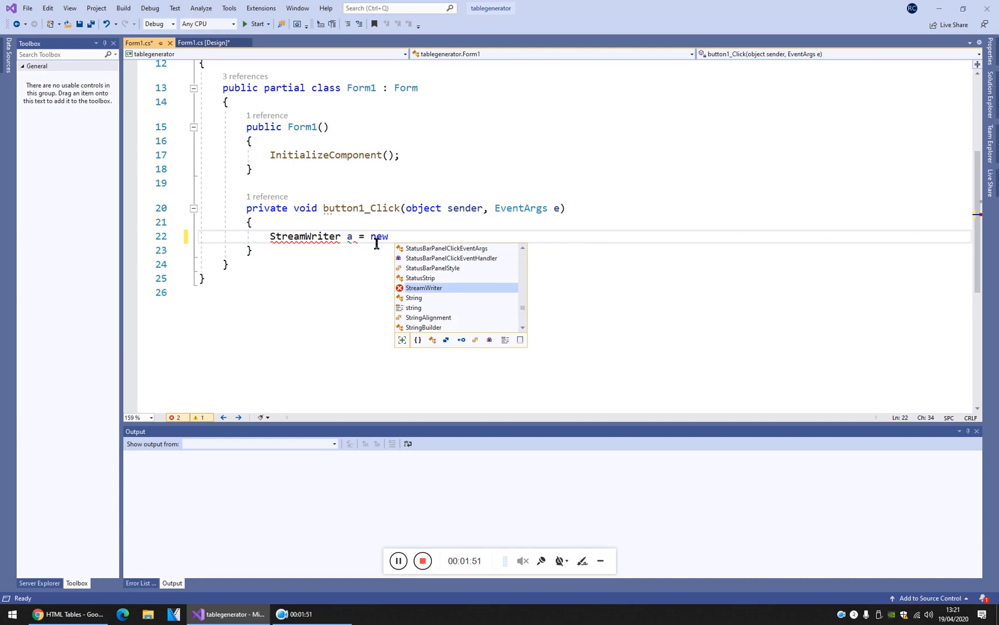
key("Tab")
type(";")
key("ctrl+s")
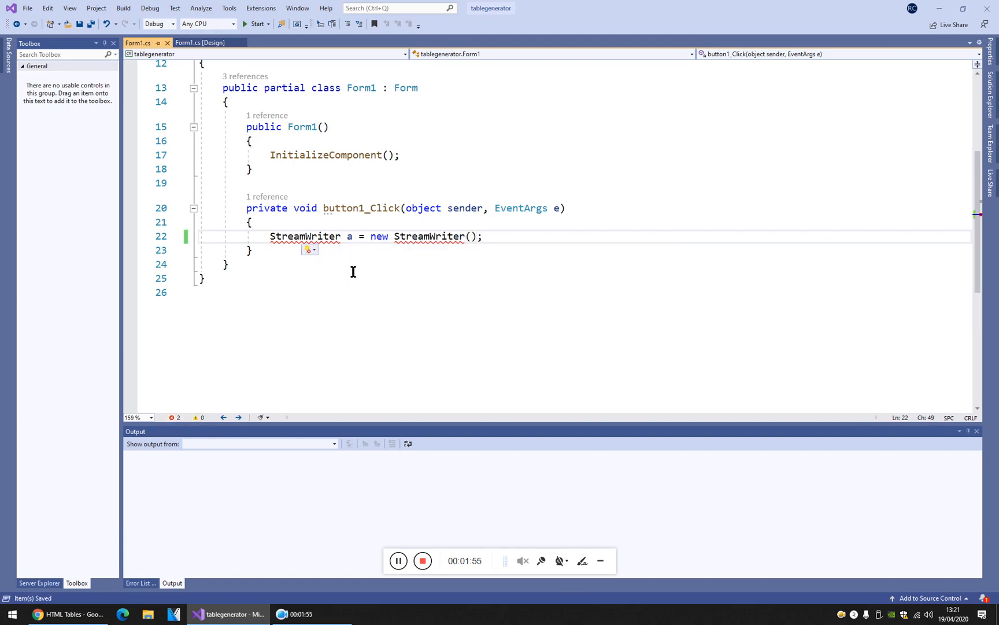
Import System.IO via Quick Actions so StreamWriter resolves, and save.
key("ctrl+period")
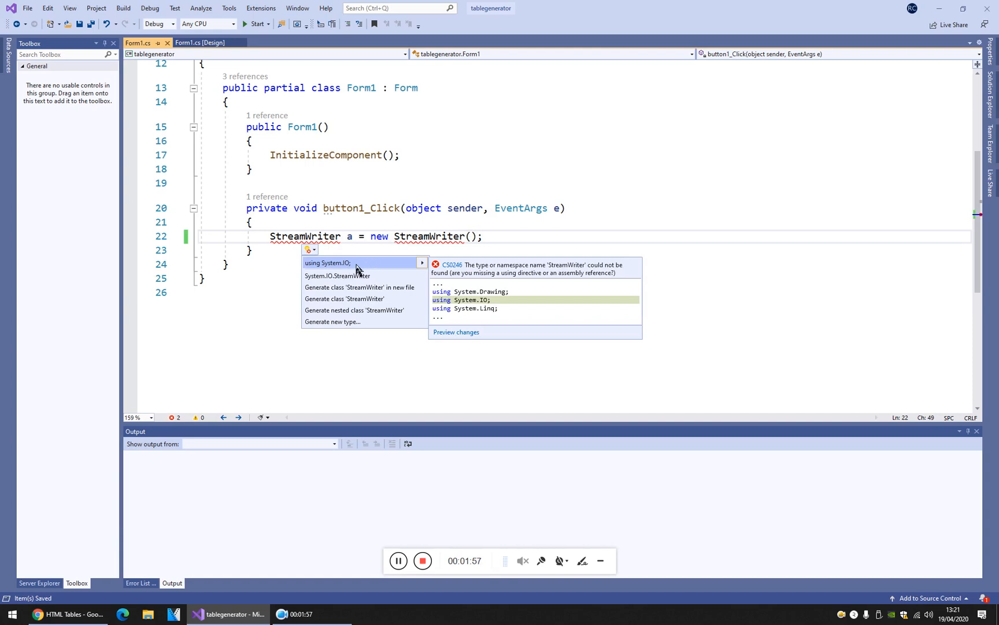
left_click(365, 266)
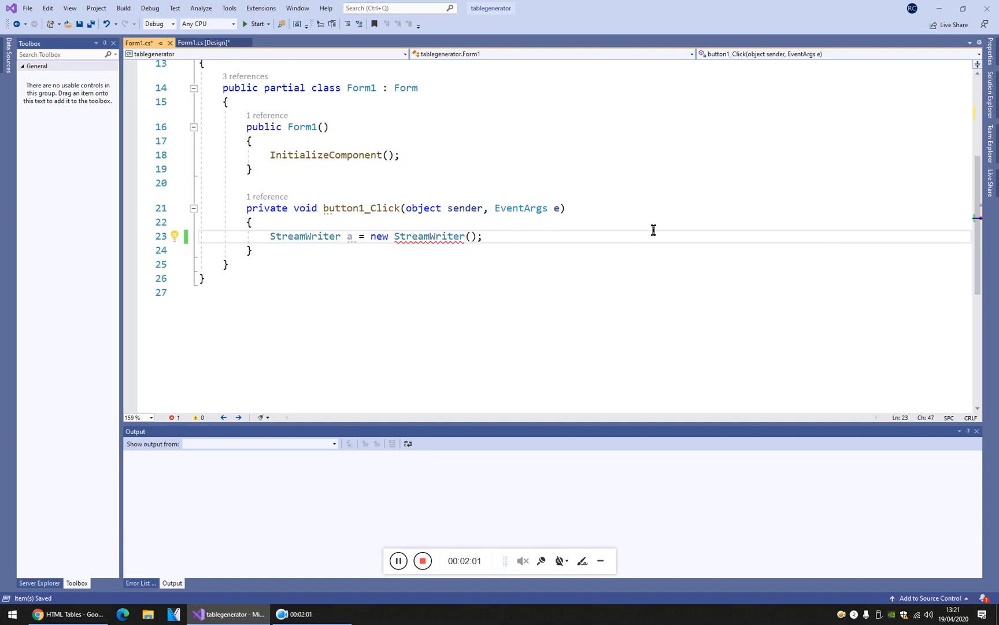
type("@\"")
type("index")
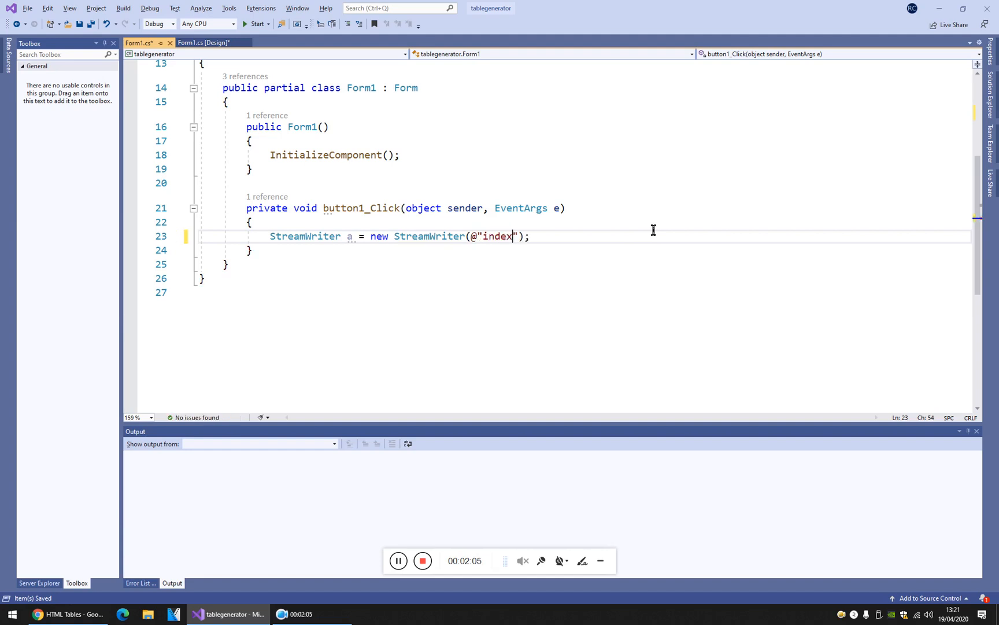
type(".html")
key("ctrl+s")
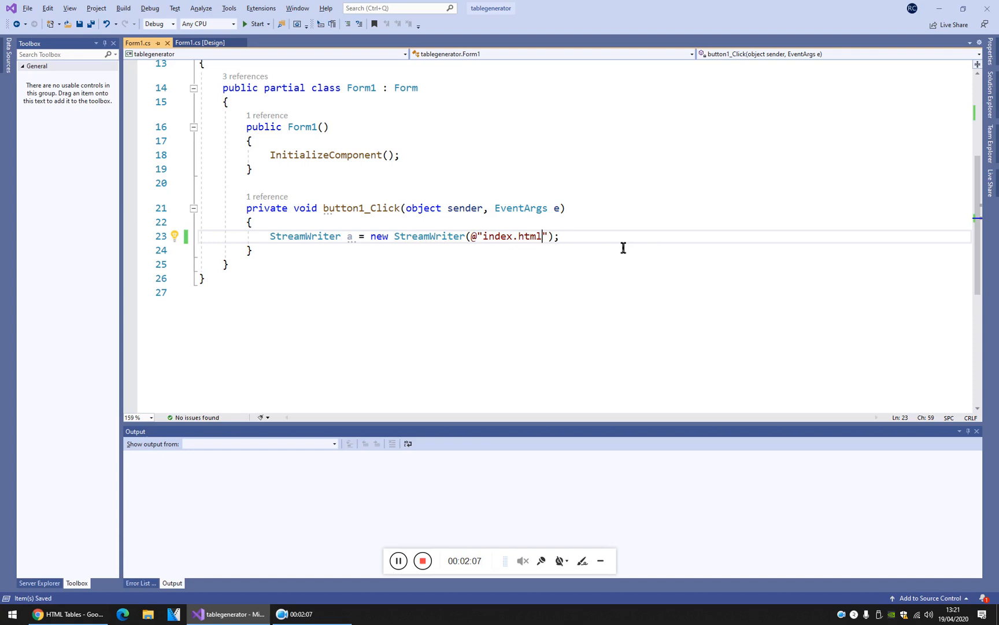
key("Return")
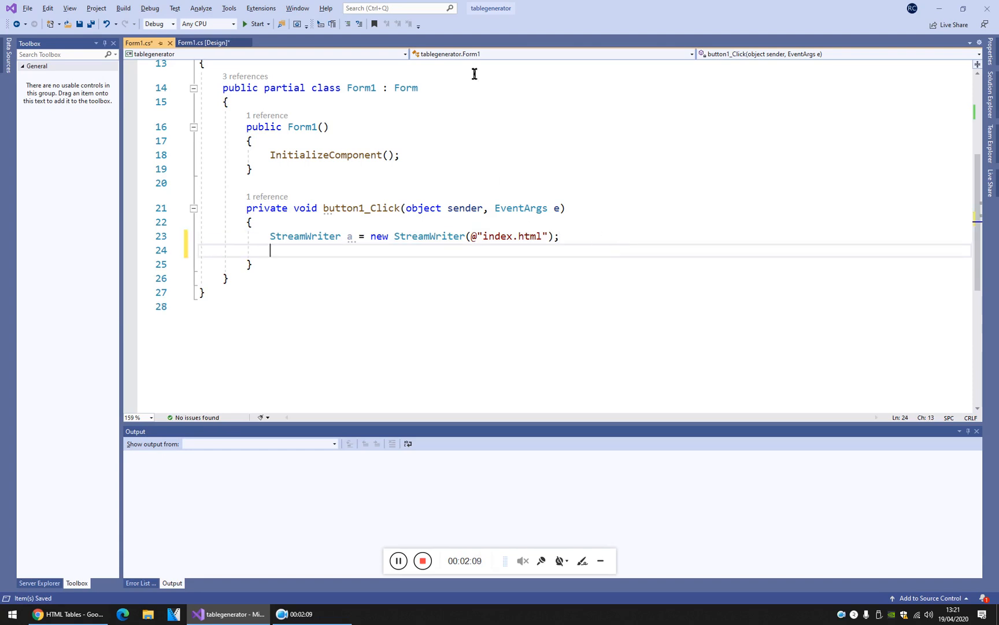
scroll(414, 230, "up", 5)
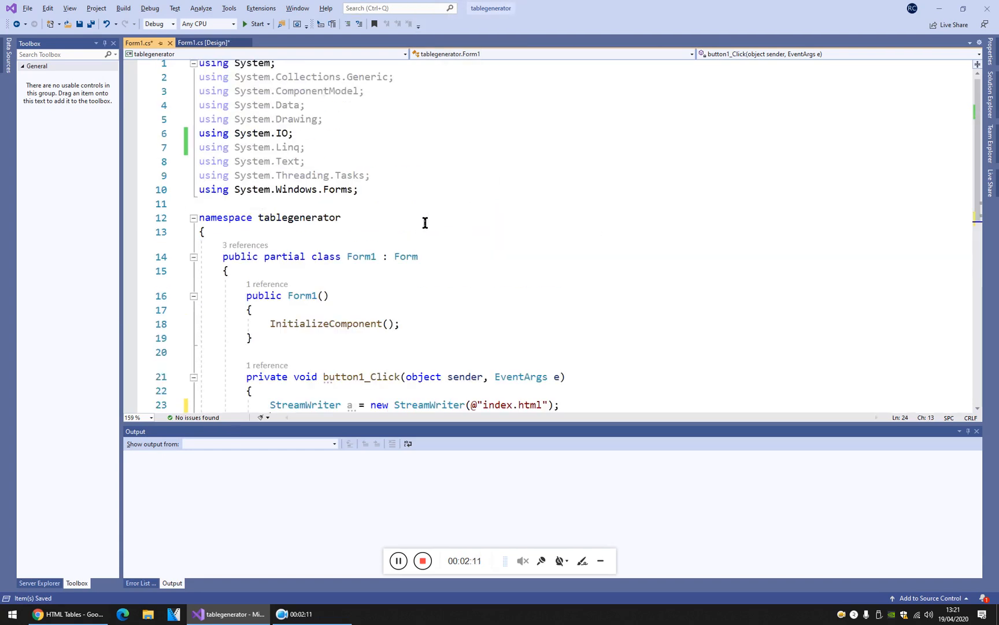
scroll(428, 213, "down", 5)
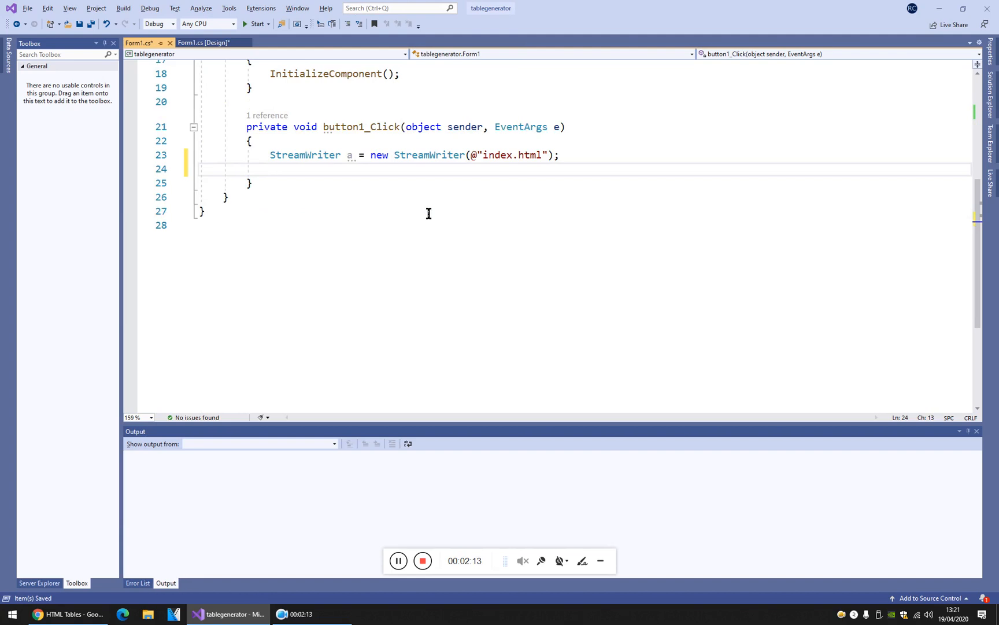
scroll(428, 211, "up", 4)
scroll(421, 207, "up", 1)
left_click(312, 139)
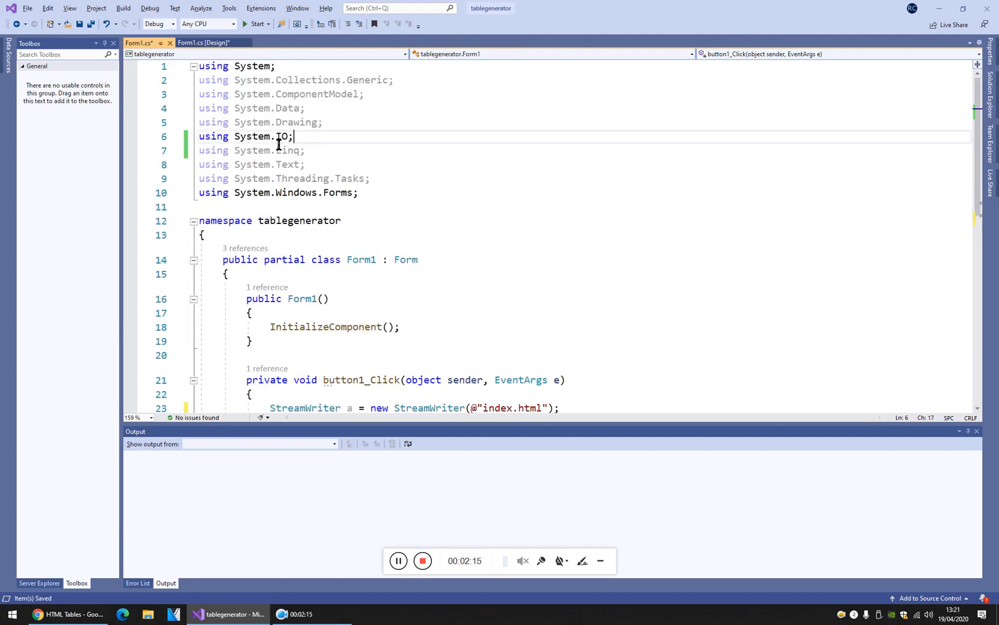
key("shift+Home")
scroll(358, 159, "down", 4)
left_click(293, 250)
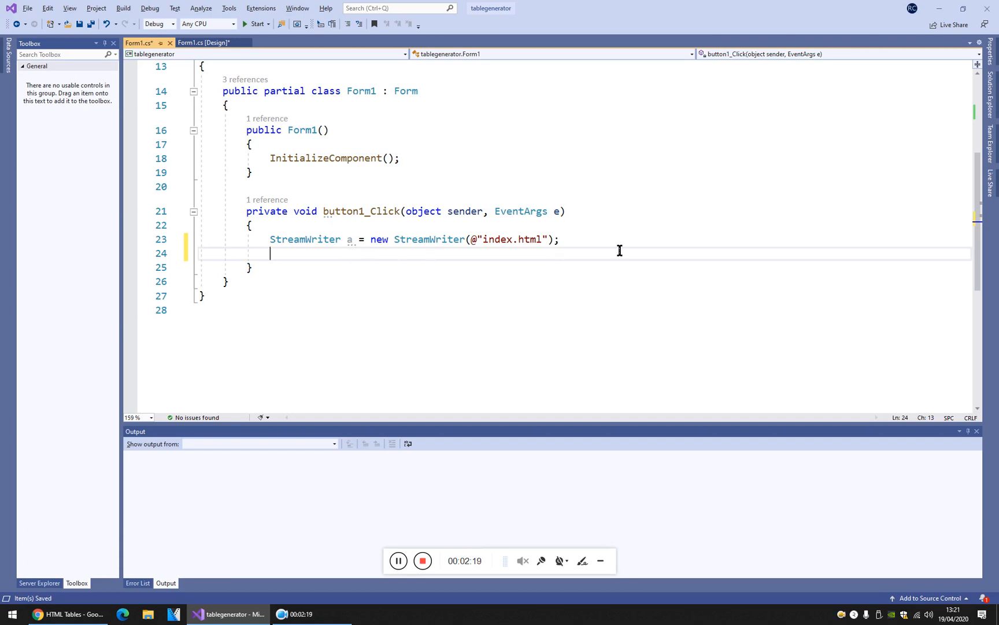
Rename the writer variable to page and add page.WriteLine("<html>");.
left_click(529, 244)
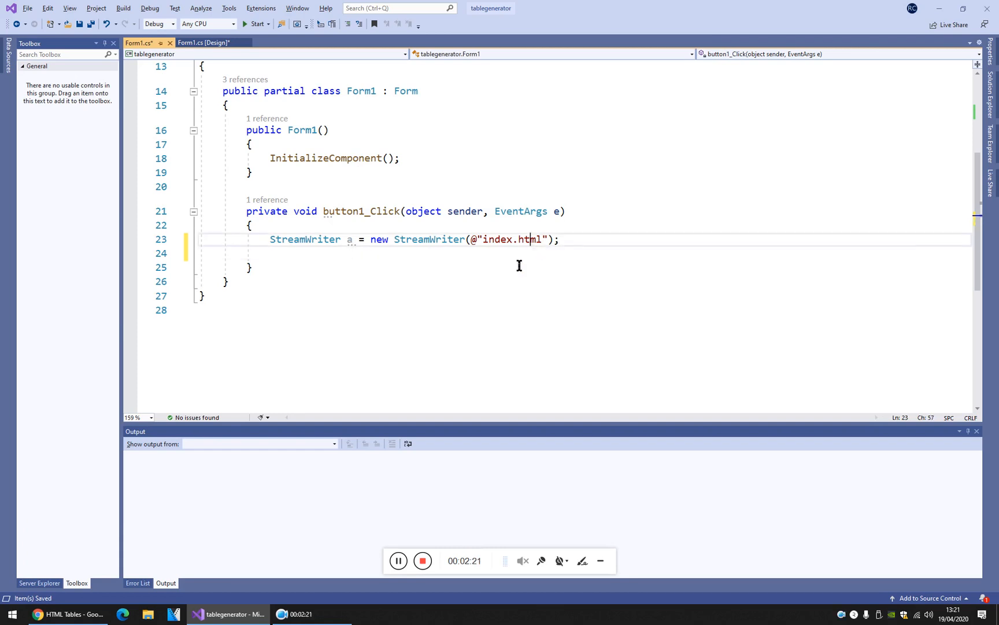
left_click(413, 259)
type("a")
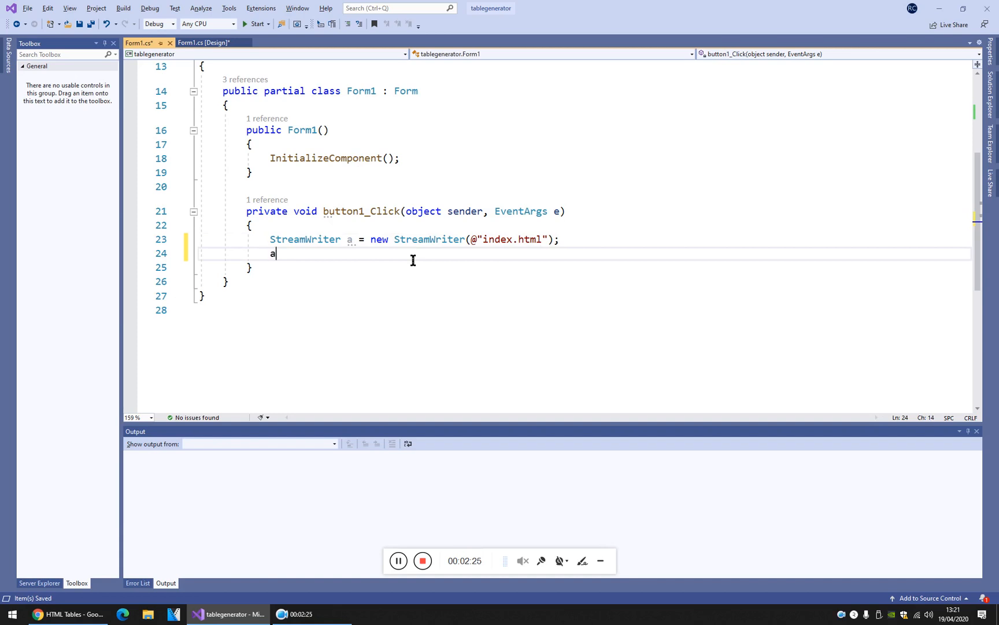
type(".")
key("Escape")
key("Up")
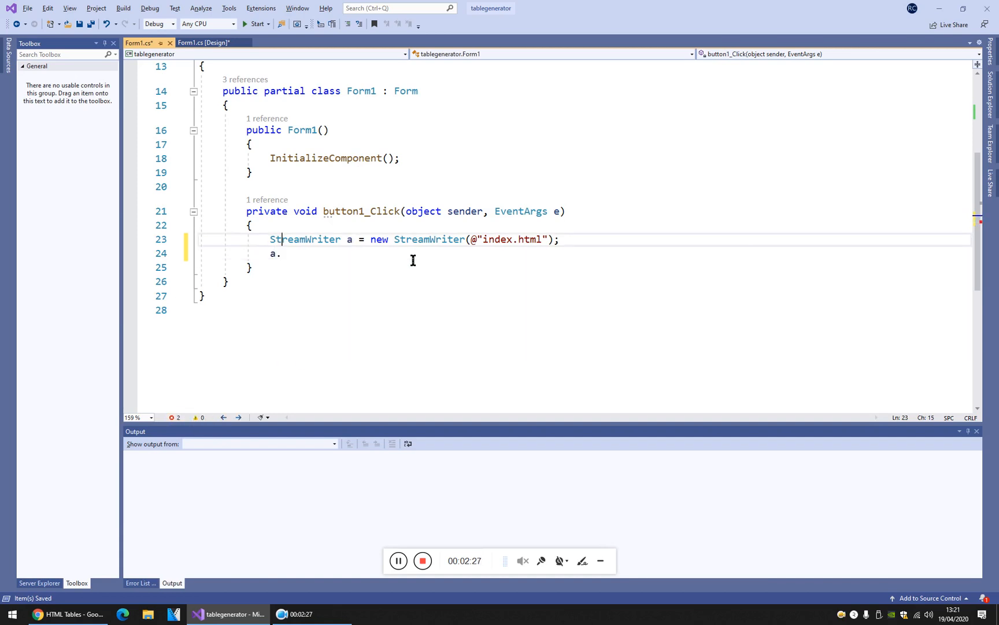
key("ctrl+Right")
key("ctrl+Right")
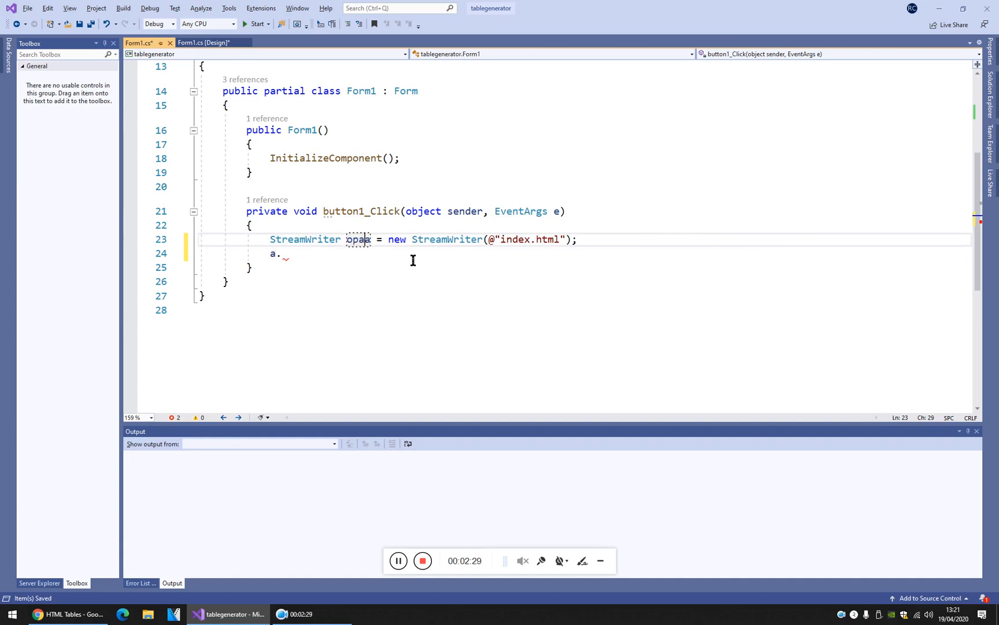
type("code")
key("BackSpace")
key("BackSpace")
key("BackSpace")
type("pag")
key("ctrl+Right")
key("ctrl+Right")
key("ctrl+Left")
key("ctrl+Left")
key("ctrl+Left")
key("BackSpace")
type("e")
key("Down")
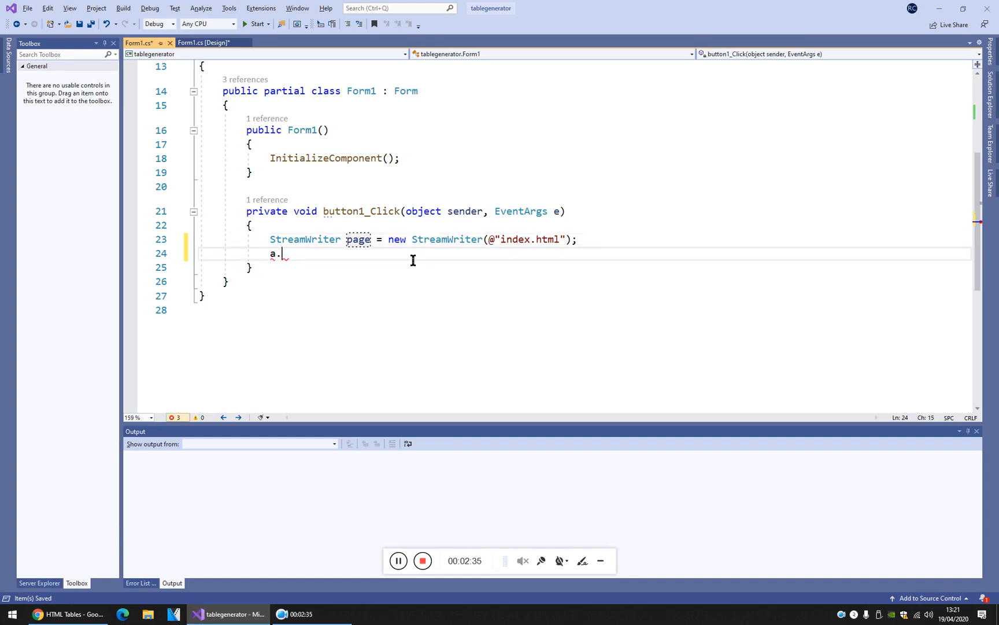
key("BackSpace")
key("BackSpace")
type("age")
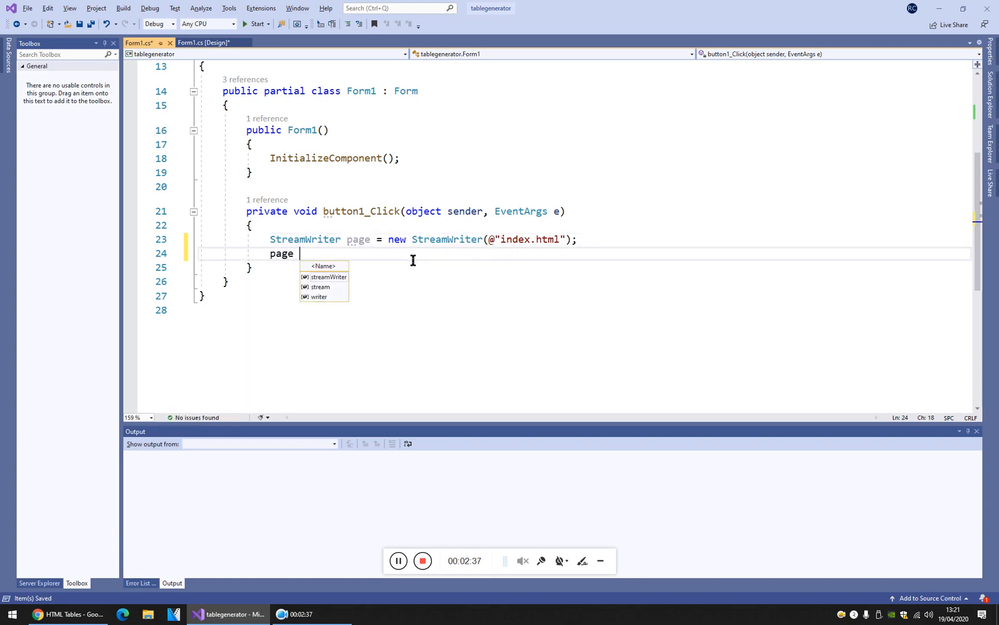
type(".w")
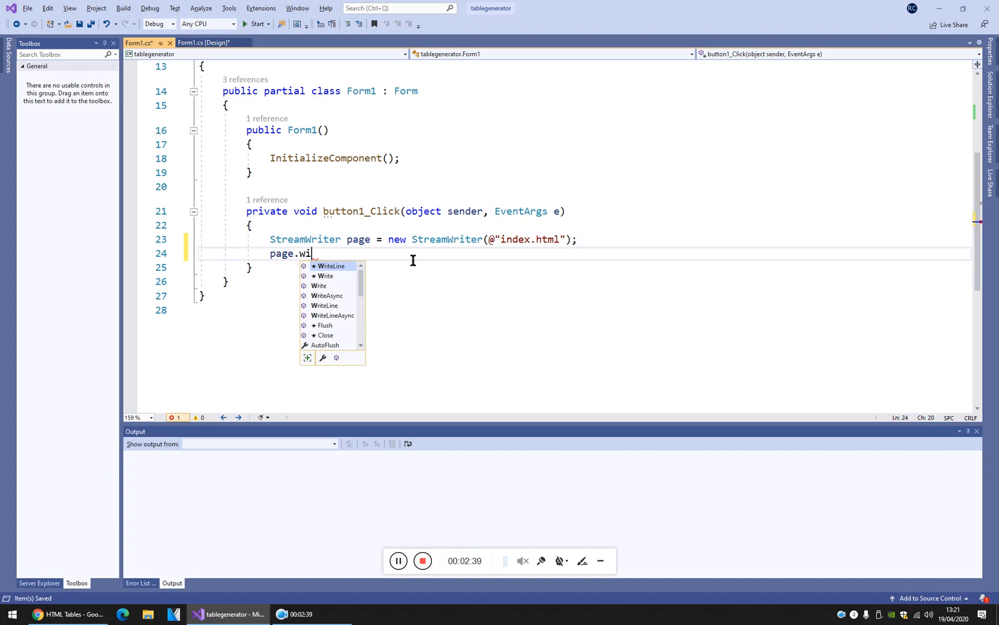
key("Tab")
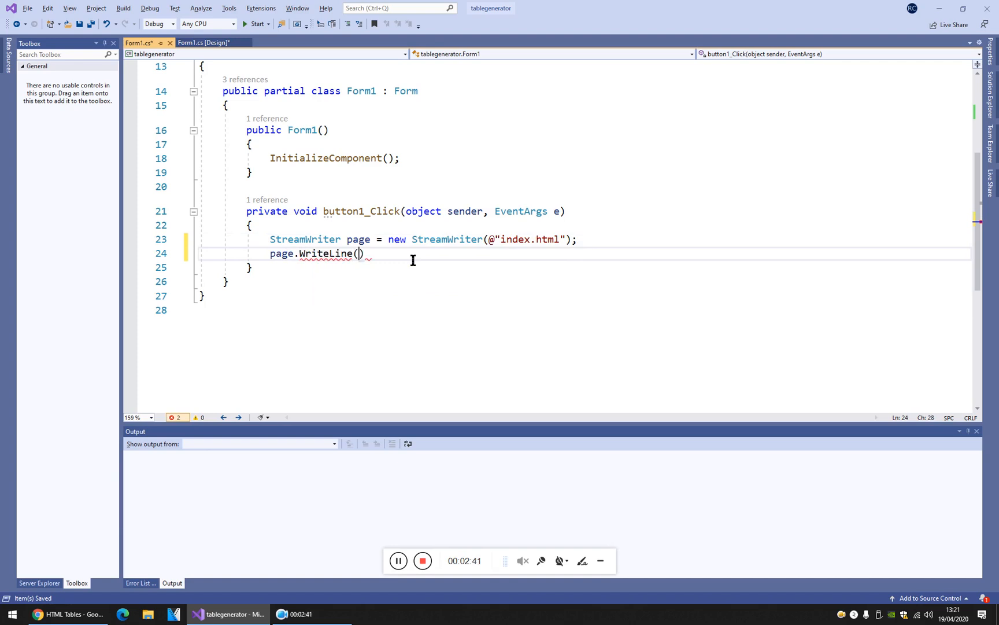
type("\"")
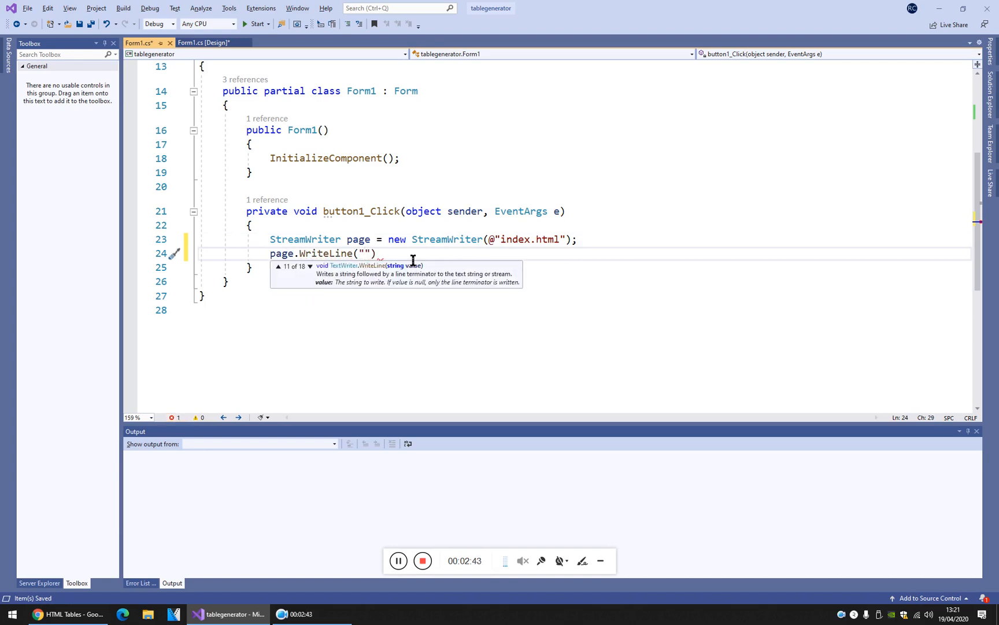
type("<html")
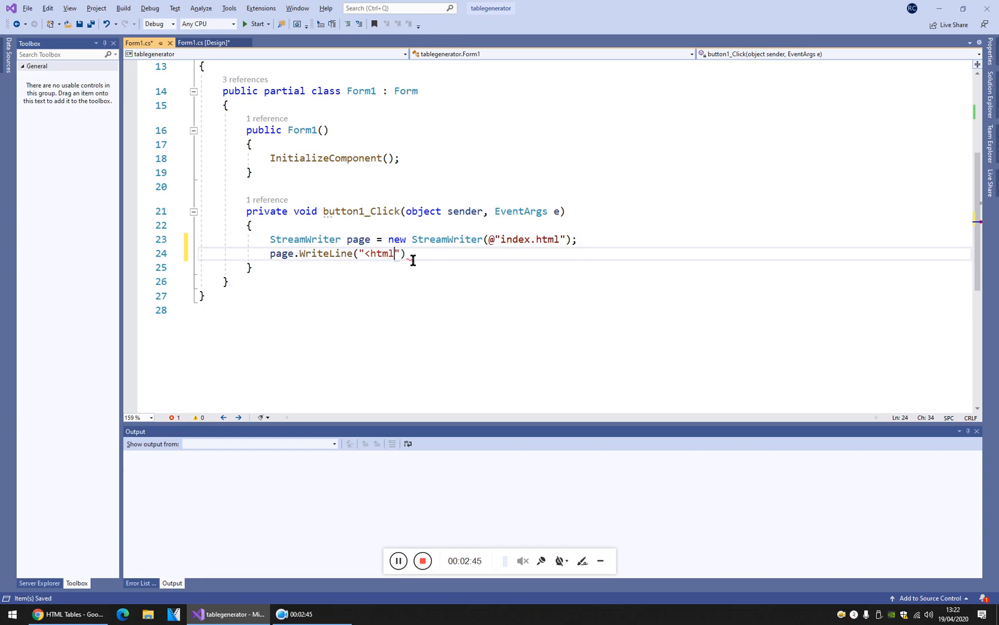
type(";")
key("Return")
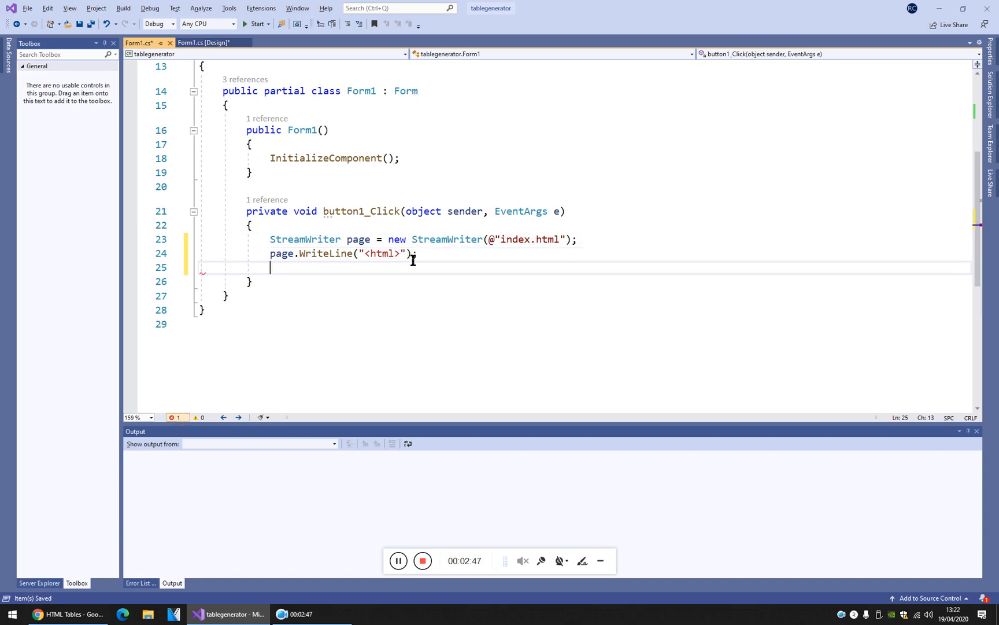
Copy the doctype, html and body opening lines from the Tryit example and select "<html>" in Visual Studio.
left_click(70, 614)
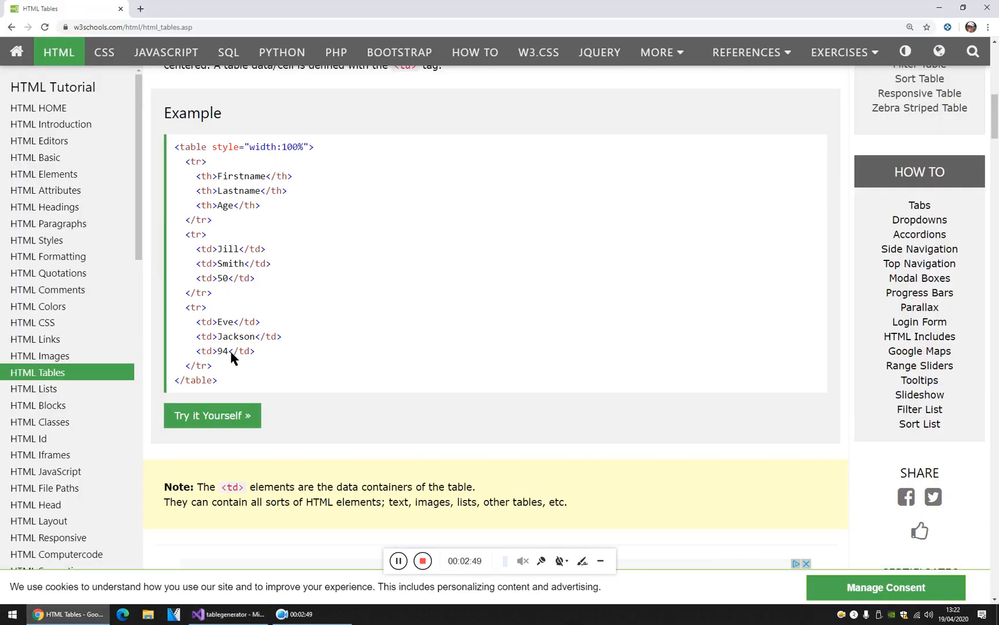
left_click(226, 425)
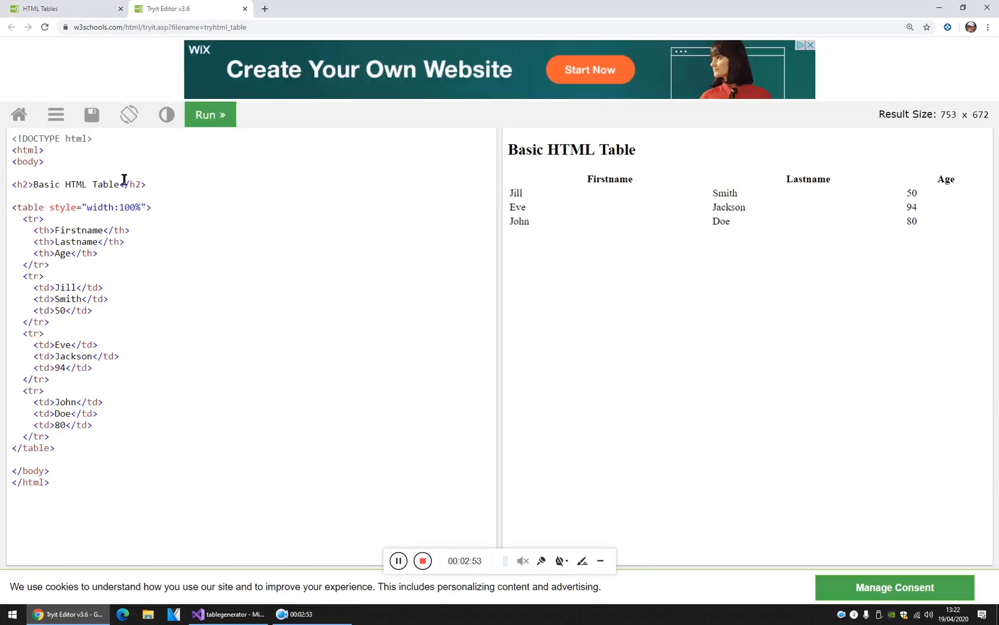
left_click_drag(47, 163, 8, 129)
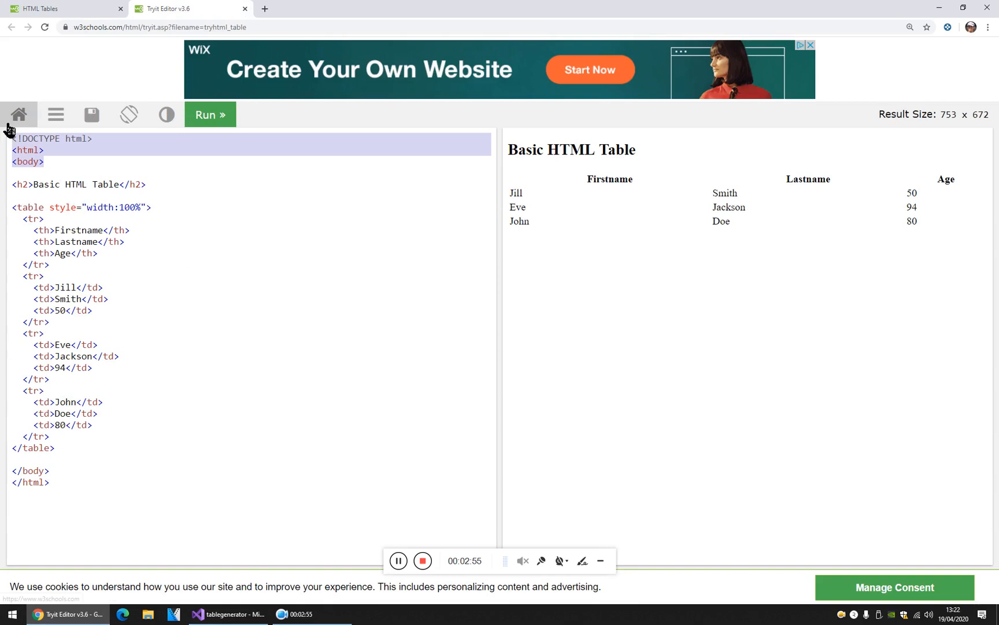
key("alt+Tab")
left_click_drag(403, 255, 362, 255)
Paste the opening tags over <html> and join DOCTYPE, html and body onto one WriteLine line, then save.
type("<!DOCTYPE html> < html > < body >")
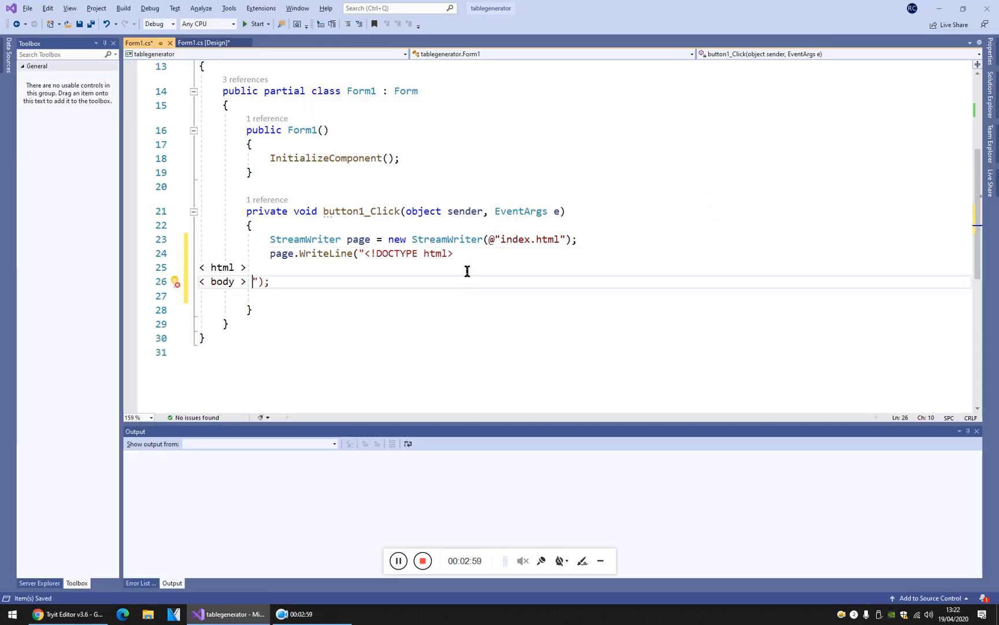
key("BackSpace")
key("Up")
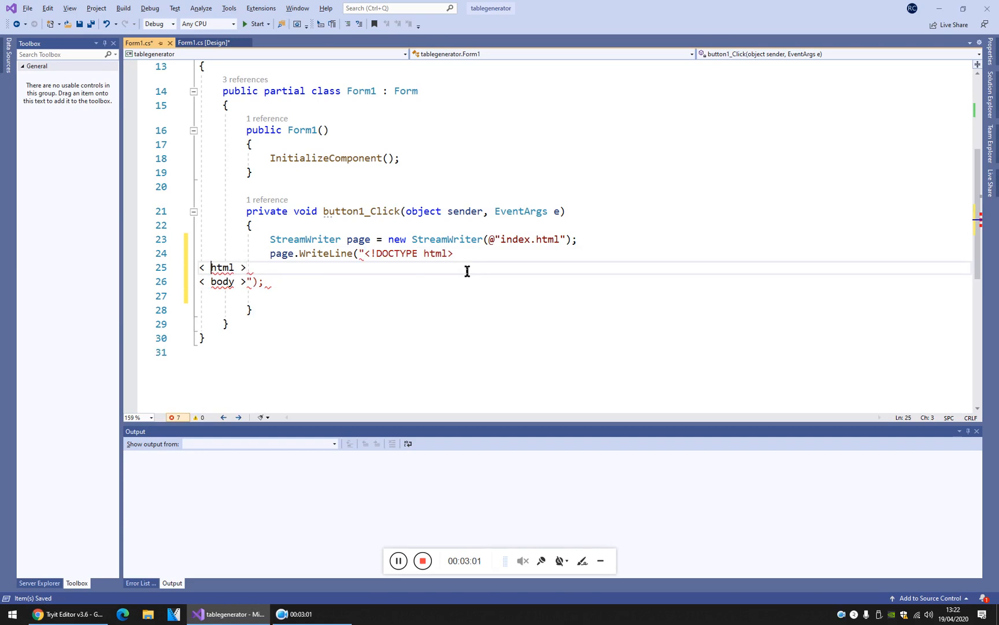
key("Home")
key("BackSpace")
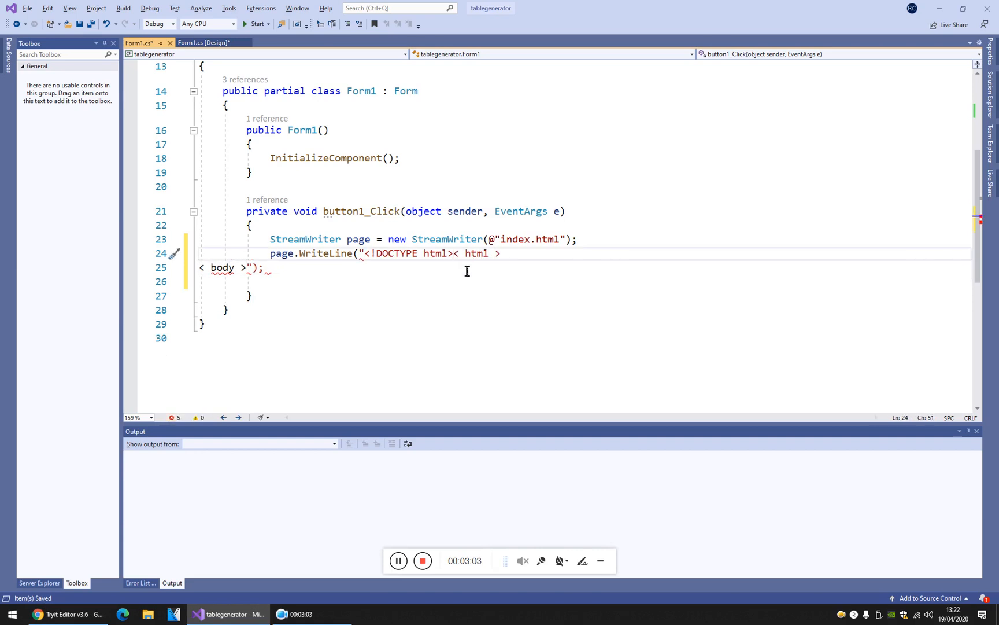
key("ctrl+End")
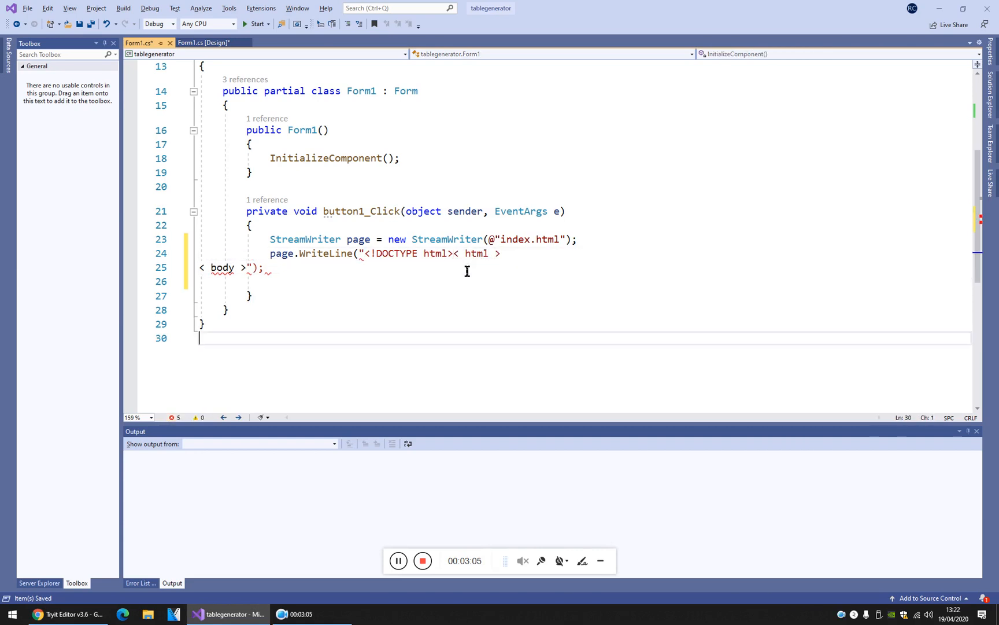
left_click(521, 264)
key("Home")
key("BackSpace")
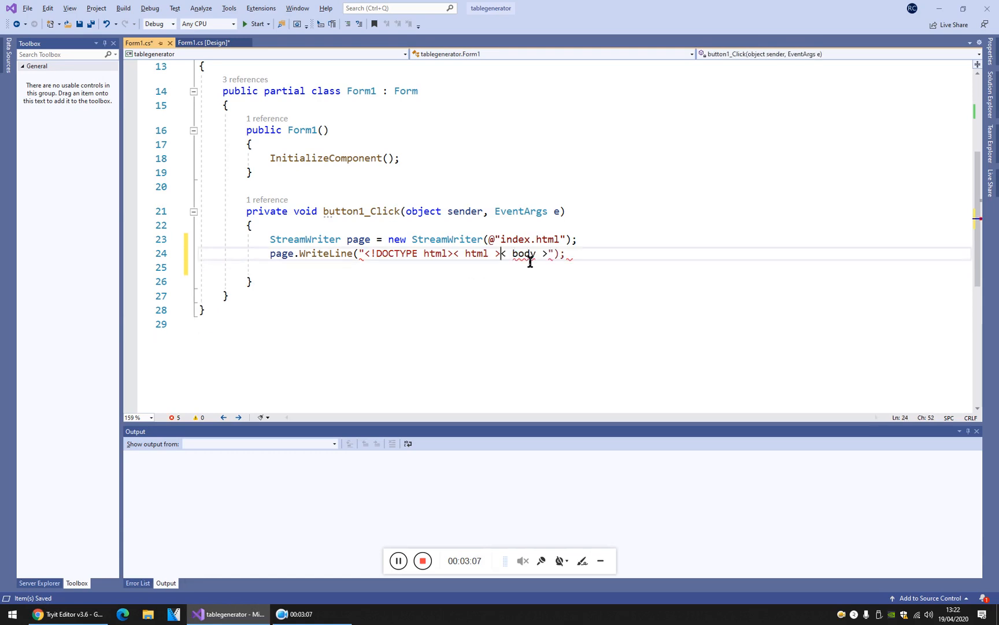
type("<")
left_click(579, 277)
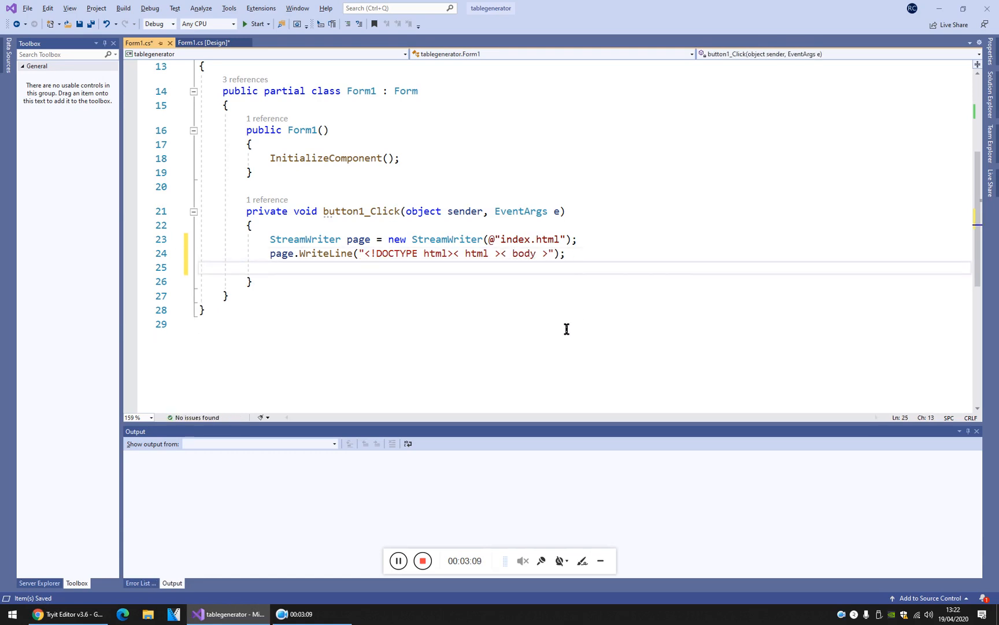
key("ctrl+s")
Copy the closing </body></html> lines from the Tryit example and return to Visual Studio.
key("alt+Tab")
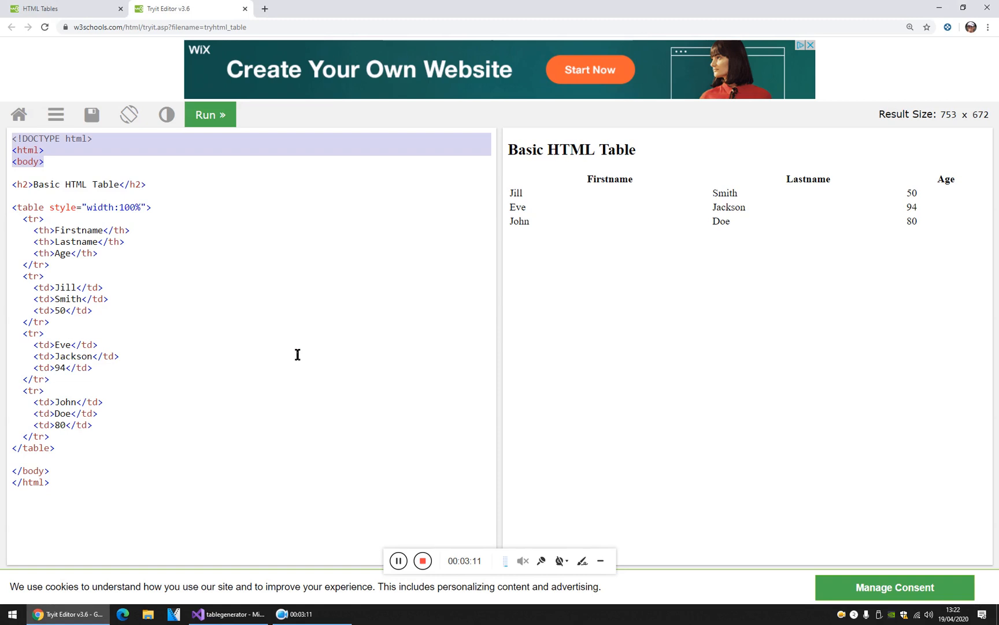
left_click_drag(87, 493, 1, 474)
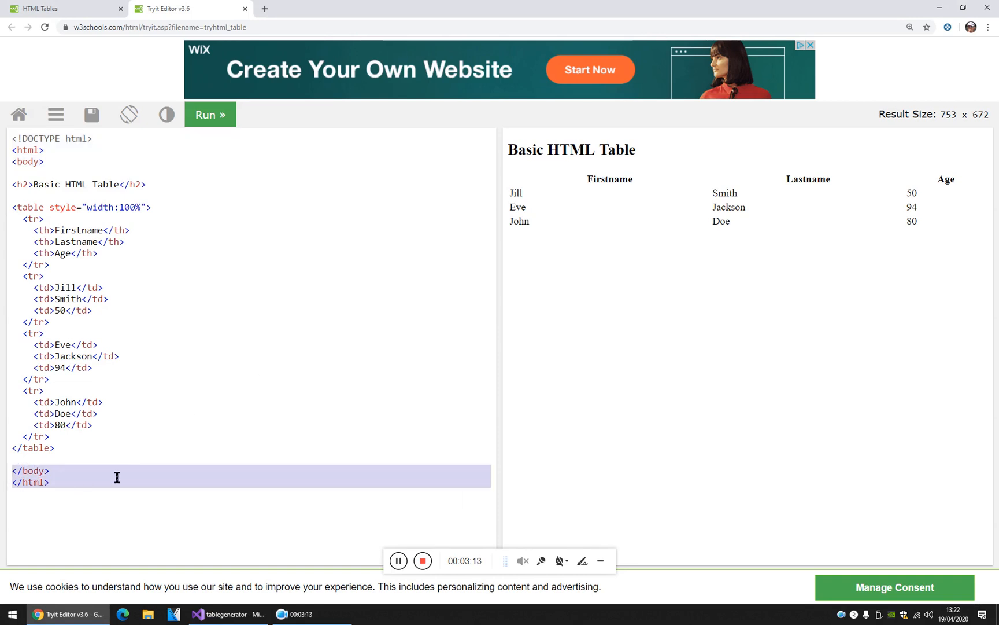
key("ctrl+c")
key("alt+Tab")
Add a page.WriteLine writing the closing body and html tags on one line, and save.
key("Return")
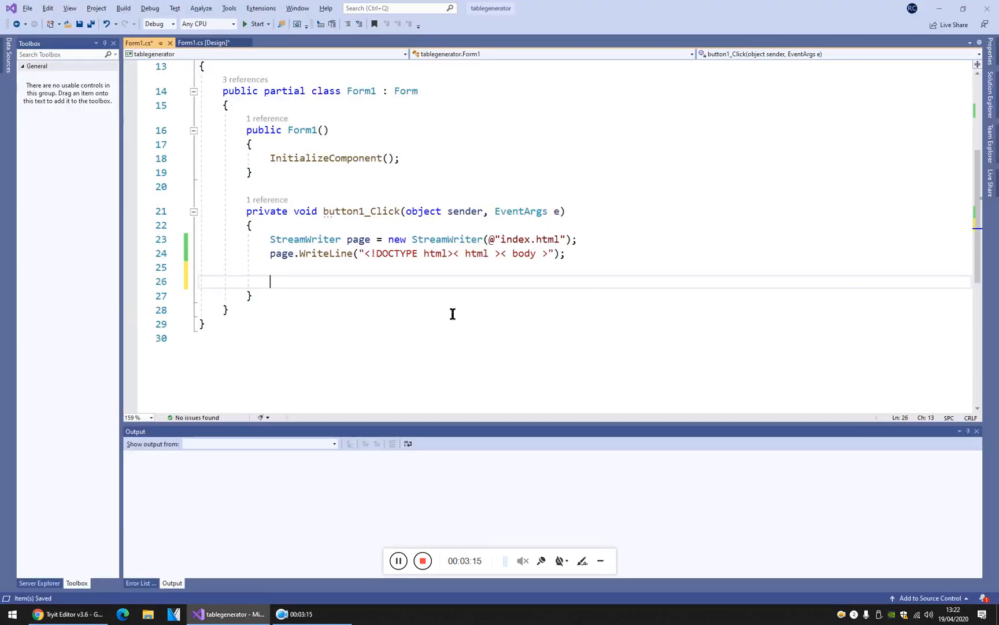
key("ctrl+v")
key("ctrl+z")
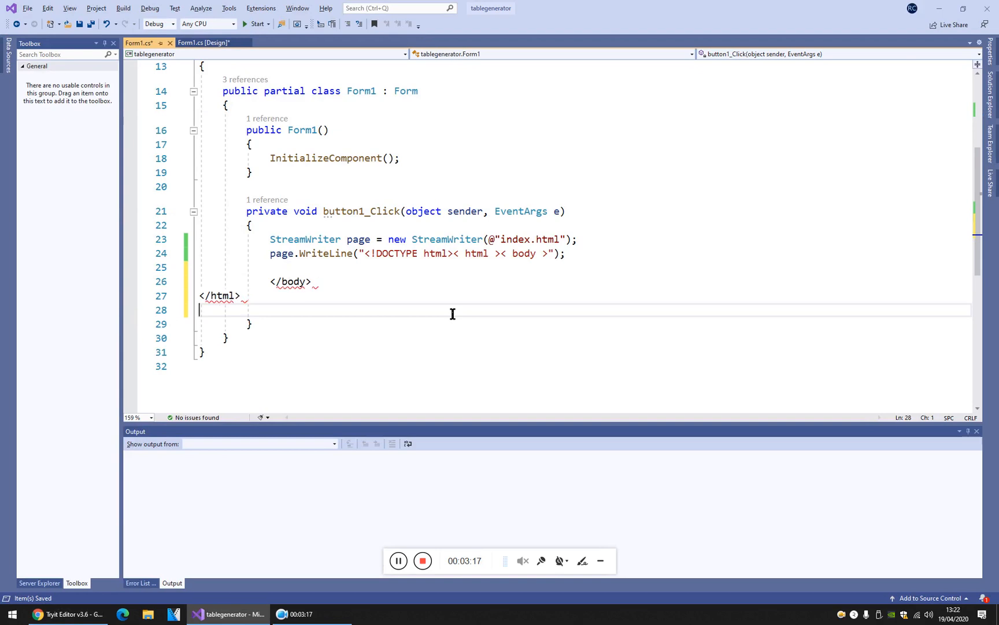
key("ctrl+z")
type("page.w")
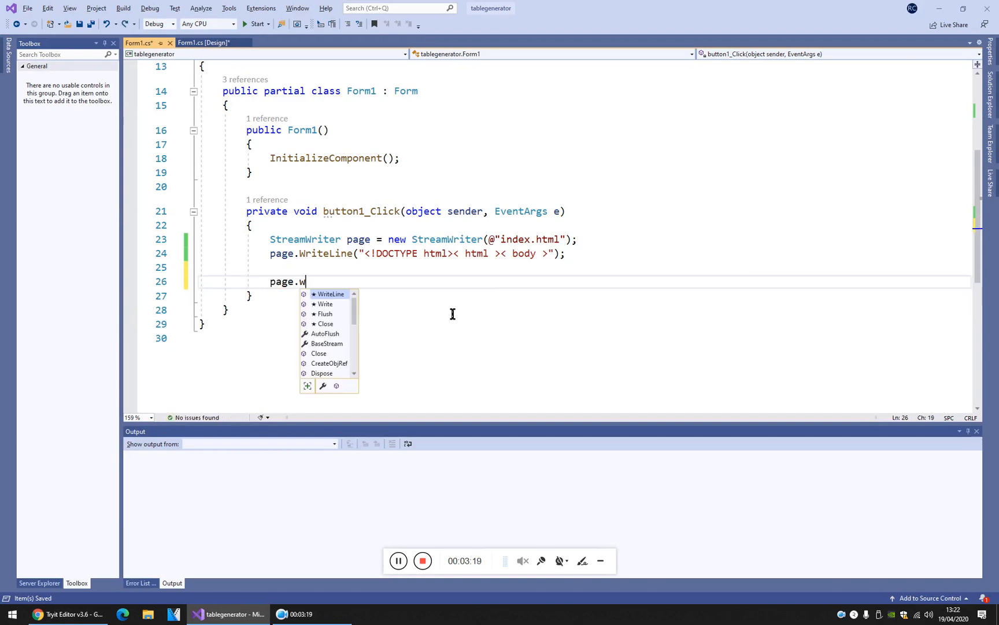
key("Tab")
type("\"")
key("ctrl+v")
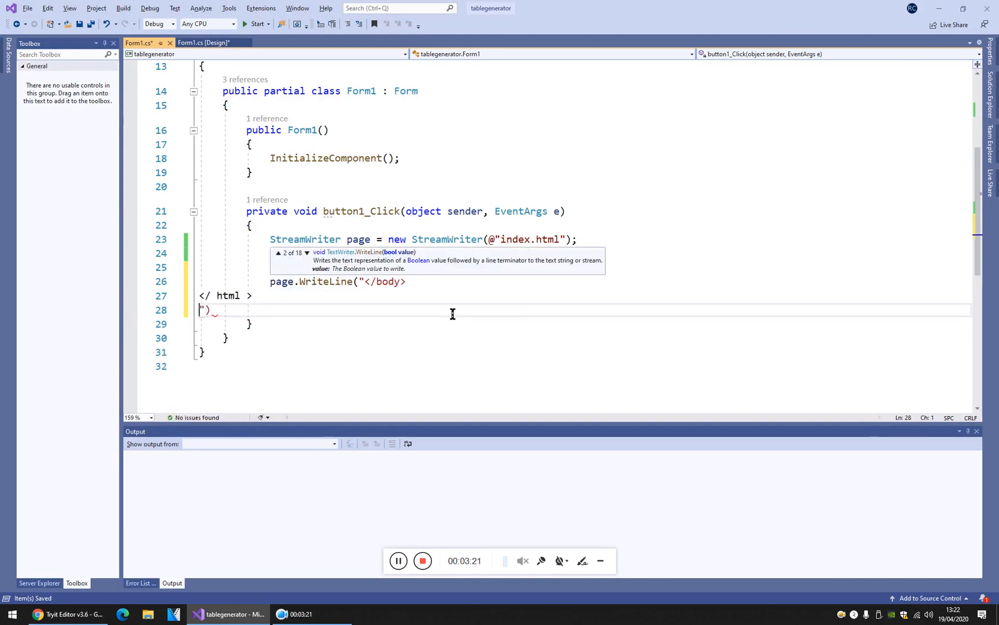
key("Up")
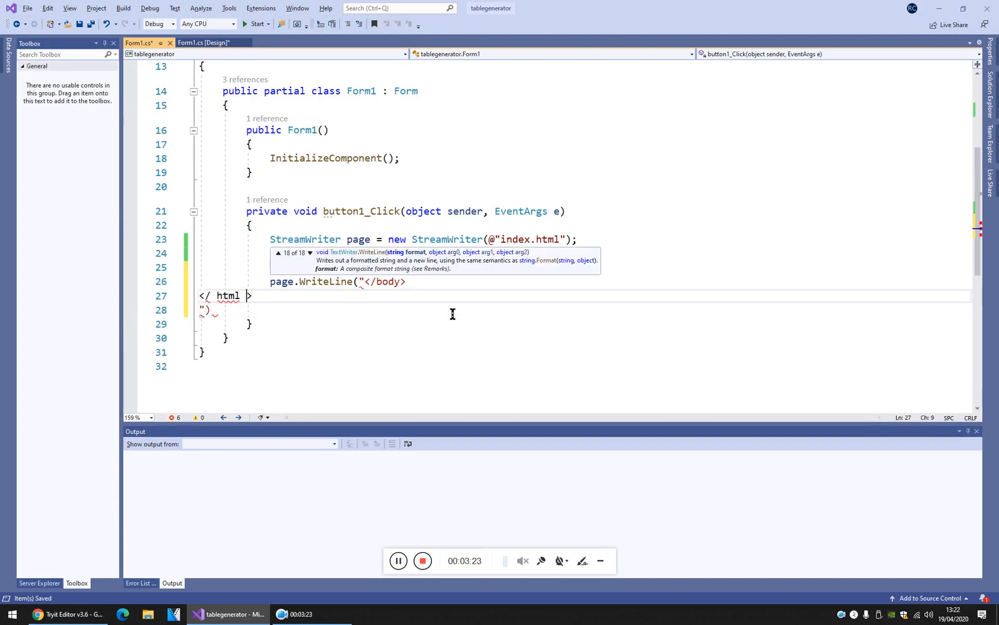
key("BackSpace")
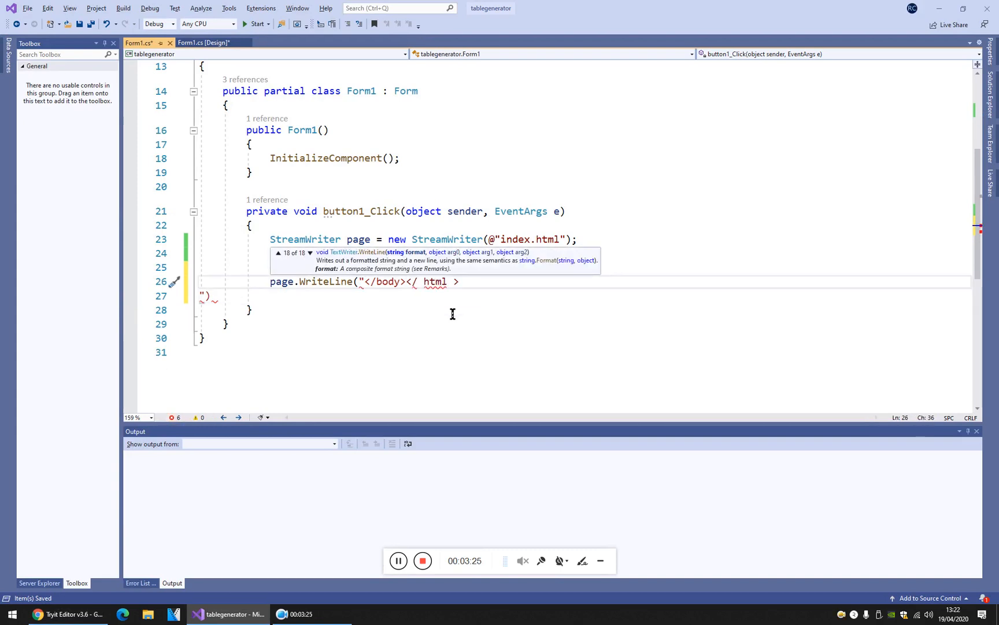
key("Delete")
key("ctrl+End")
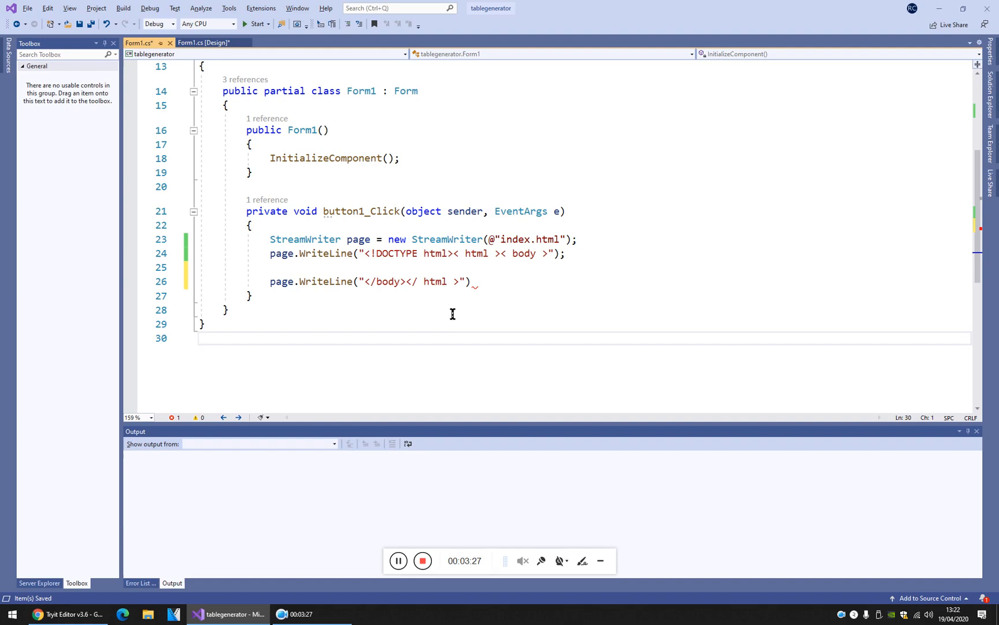
left_click(493, 286)
type(";")
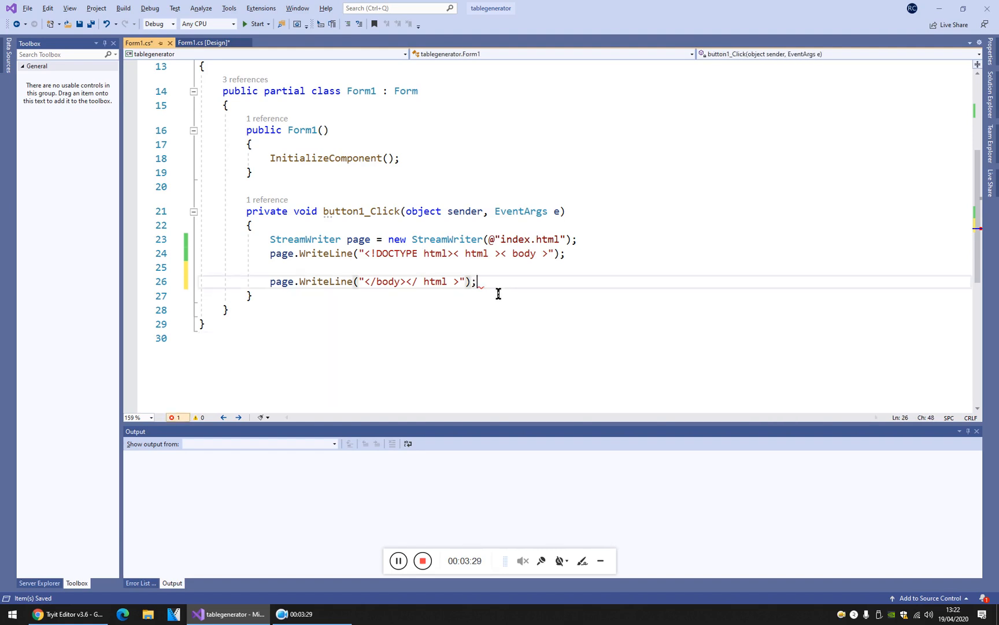
key("ctrl+s")
Add a WriteLine for a Hello web world! paragraph between the tags, and save.
key("Up")
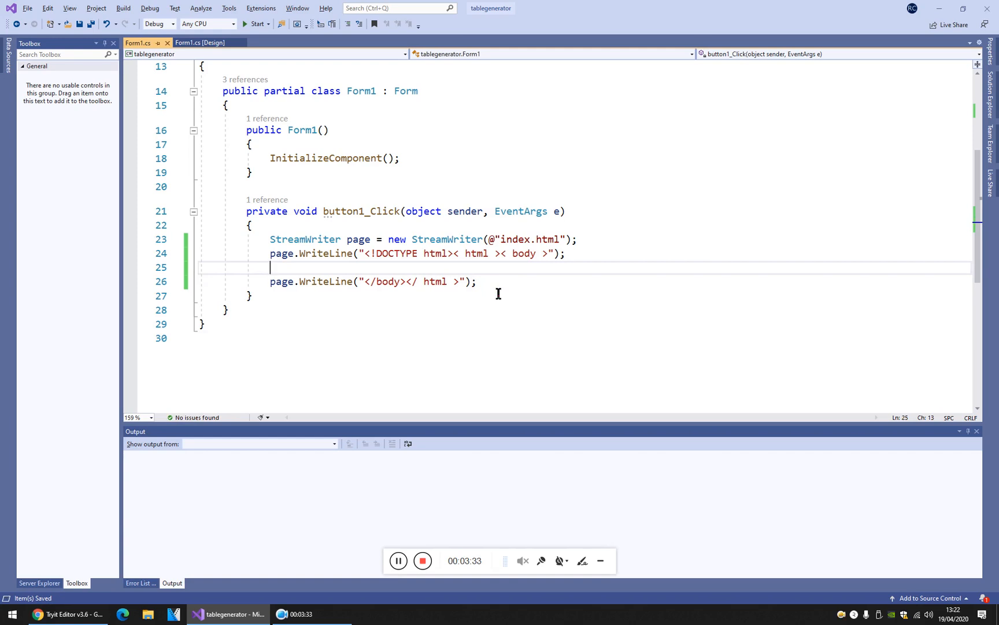
type("page.")
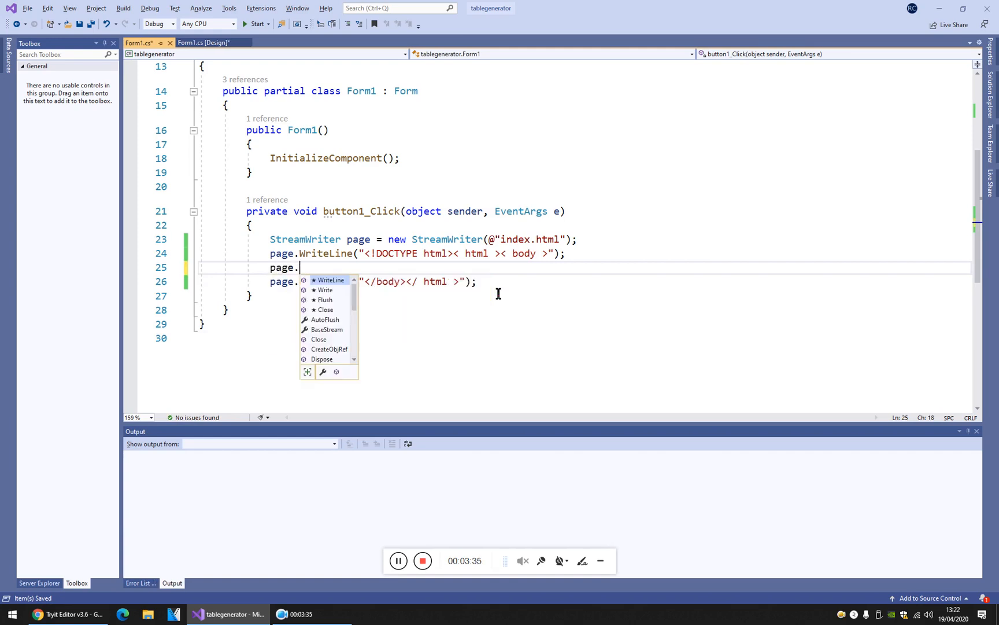
type("WriteLine(")
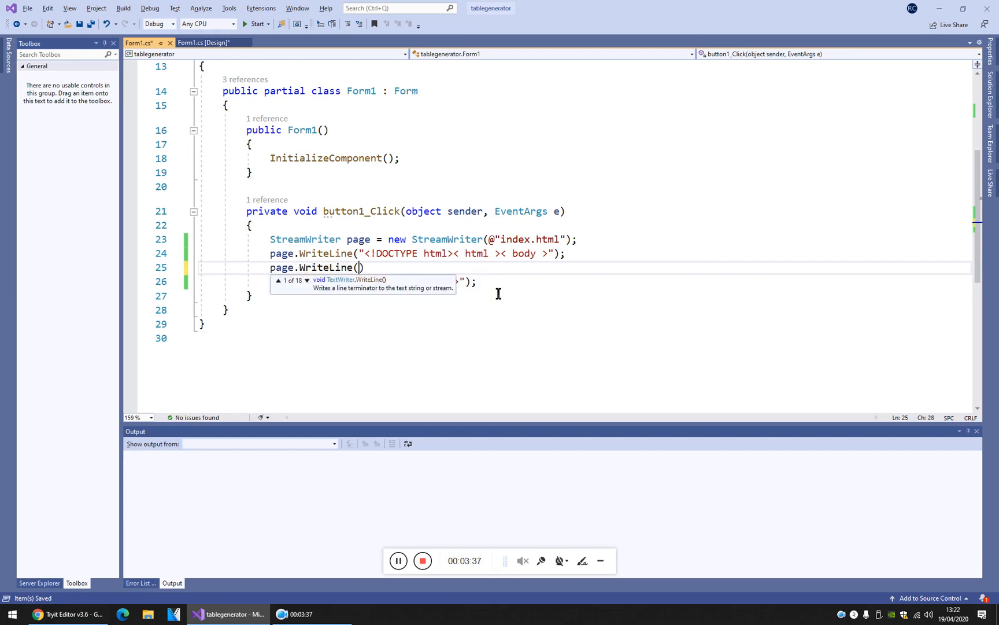
type("\"")
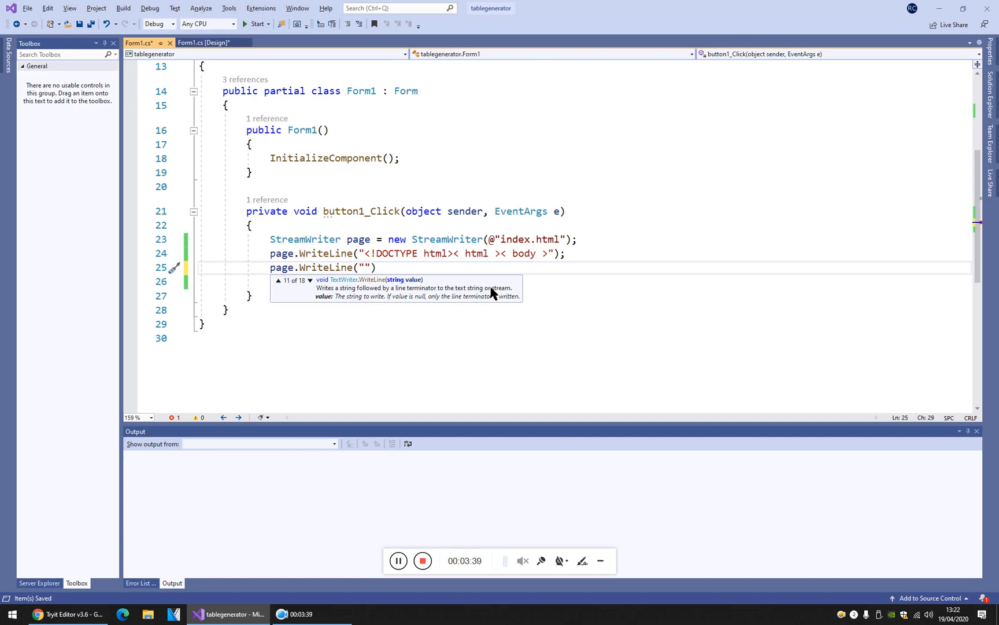
type("<p>")
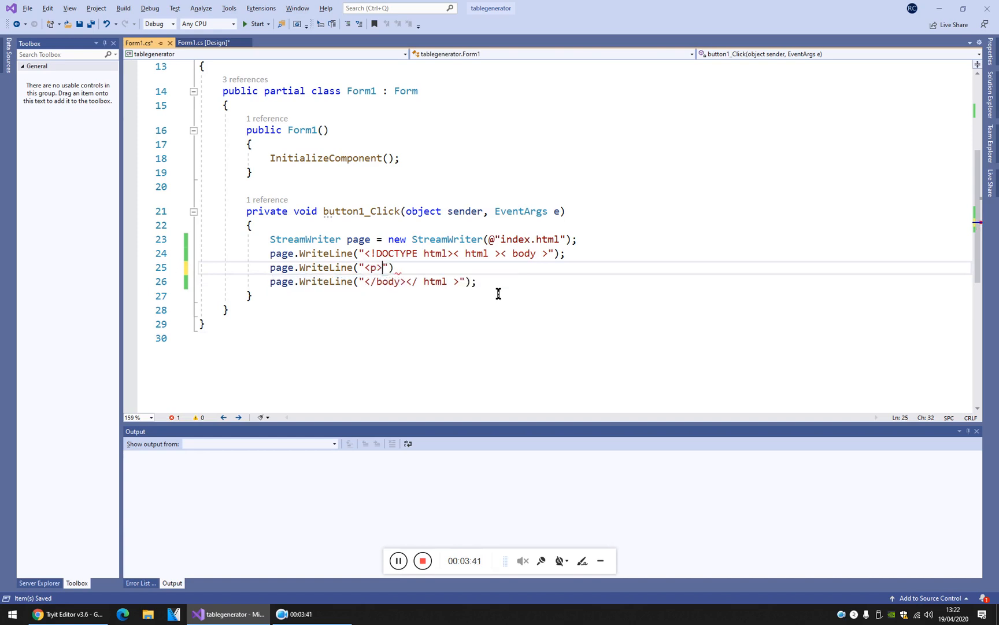
type("Hello ")
type("web world!")
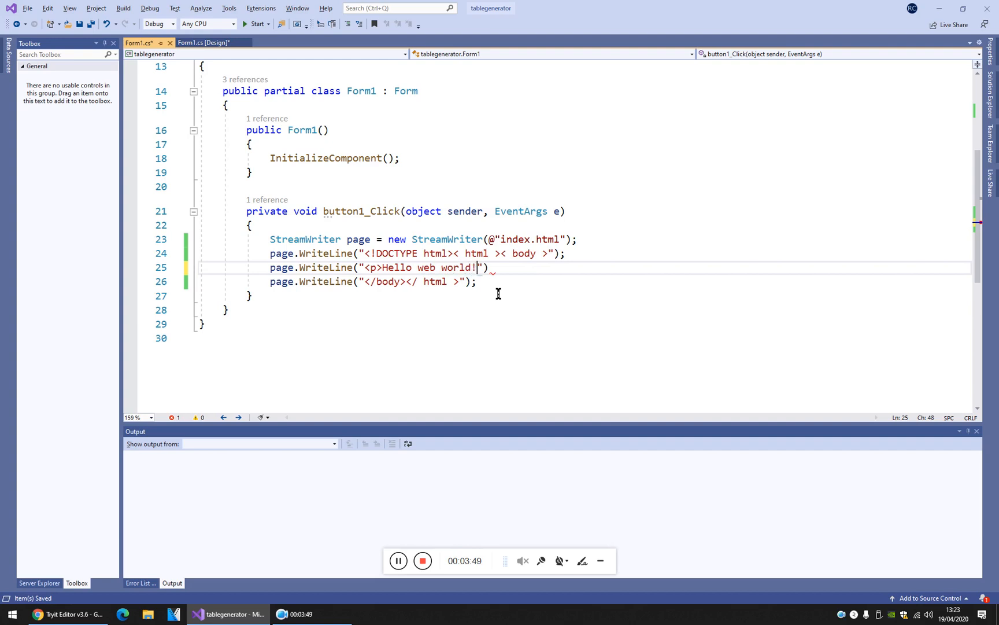
key("End")
type(";")
key("Left")
key("Left")
key("Left")
type("</p>")
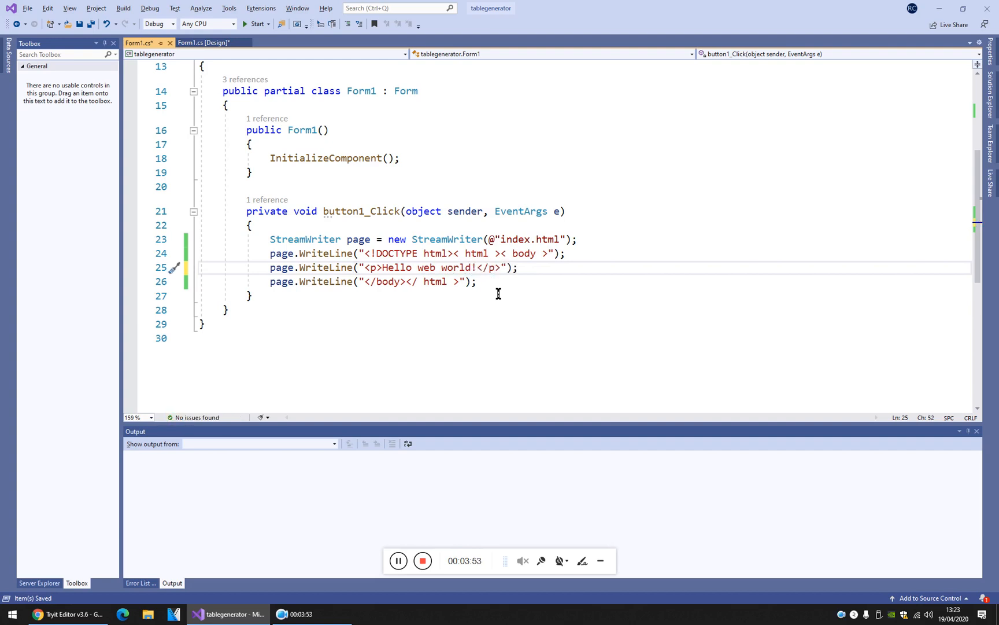
key("ctrl+s")
Add page.Close(); after the HTML lines and save Form1.cs.
left_click(514, 284)
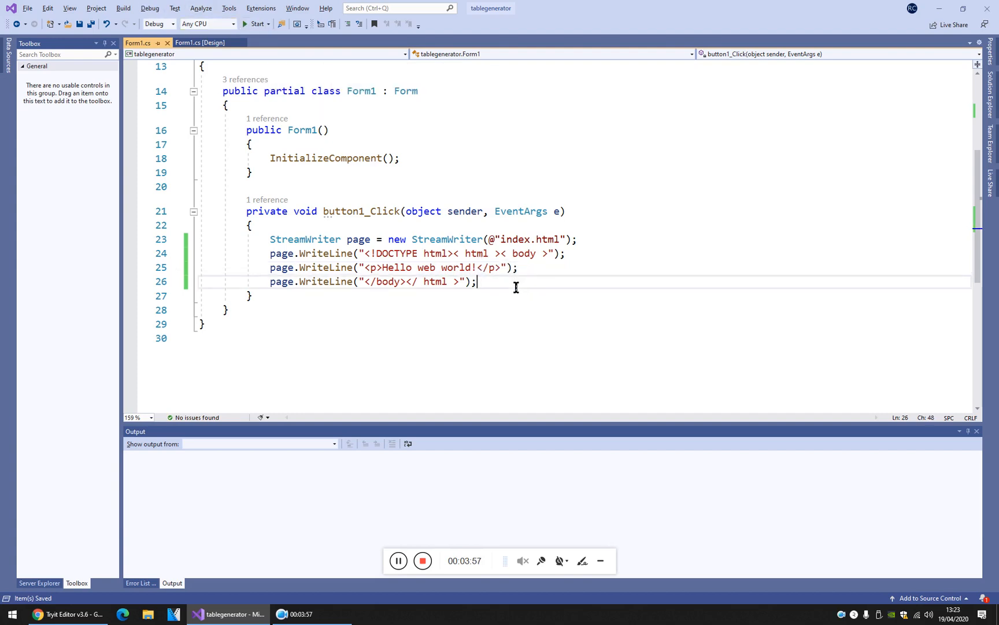
key("Return")
type("page.")
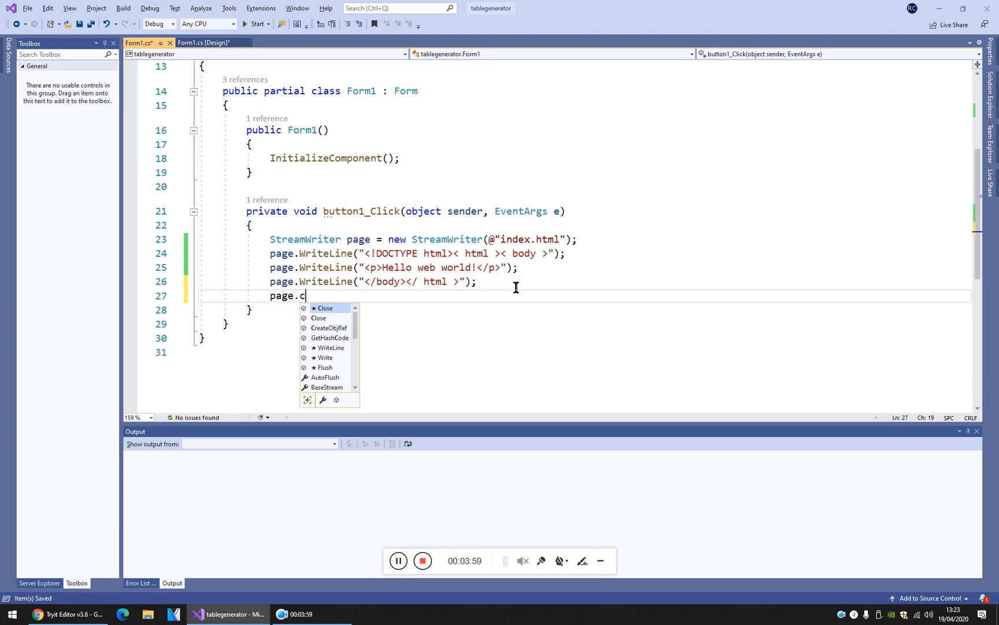
type("clo")
key("ctrl+s")
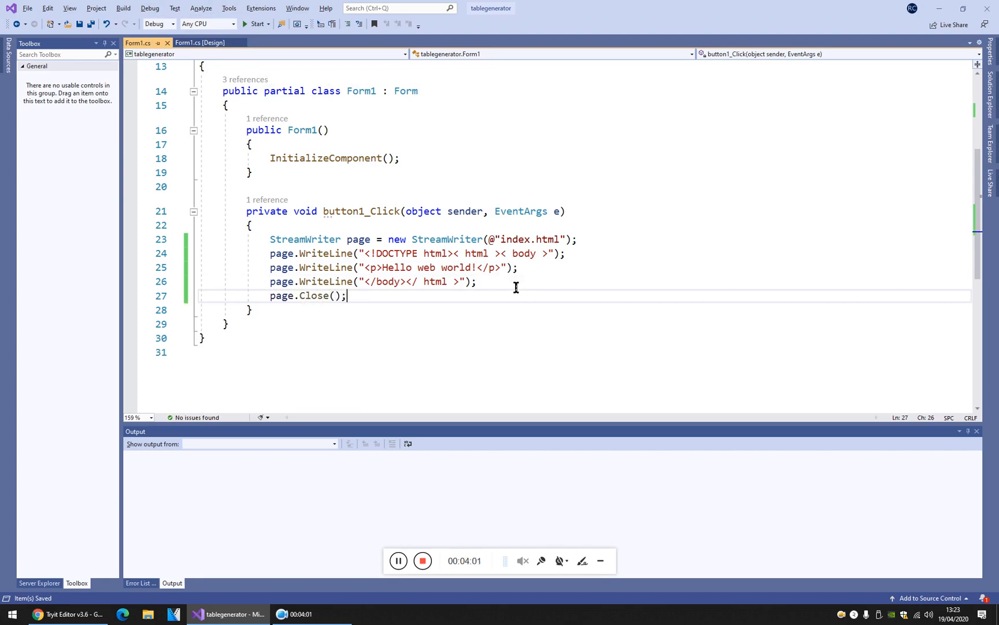
Run the tablegenerator app, close its Form1 window, and bring up the Form1.cs tab options.
left_click(255, 23)
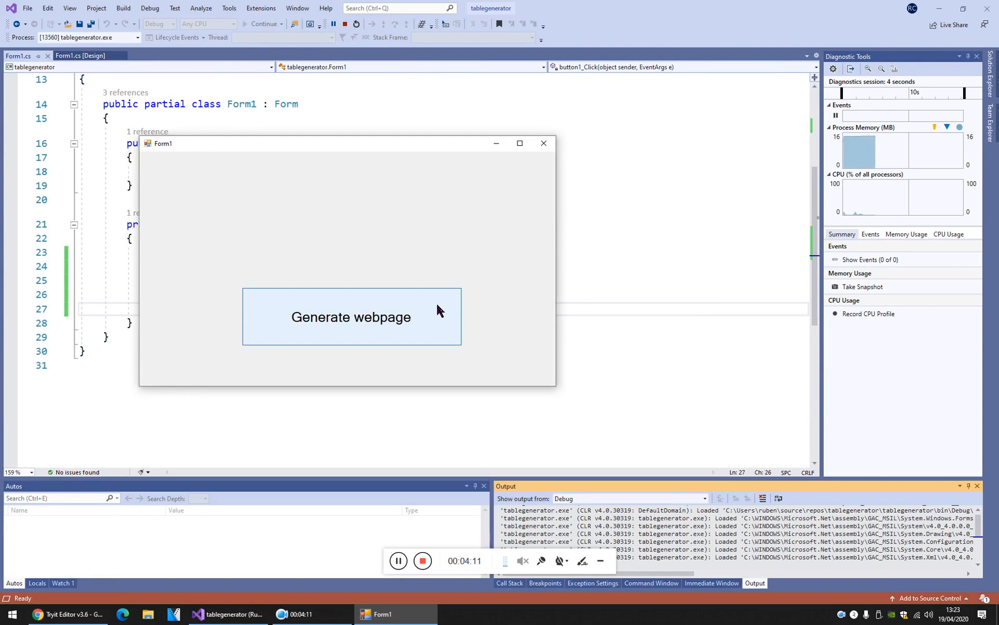
left_click(547, 145)
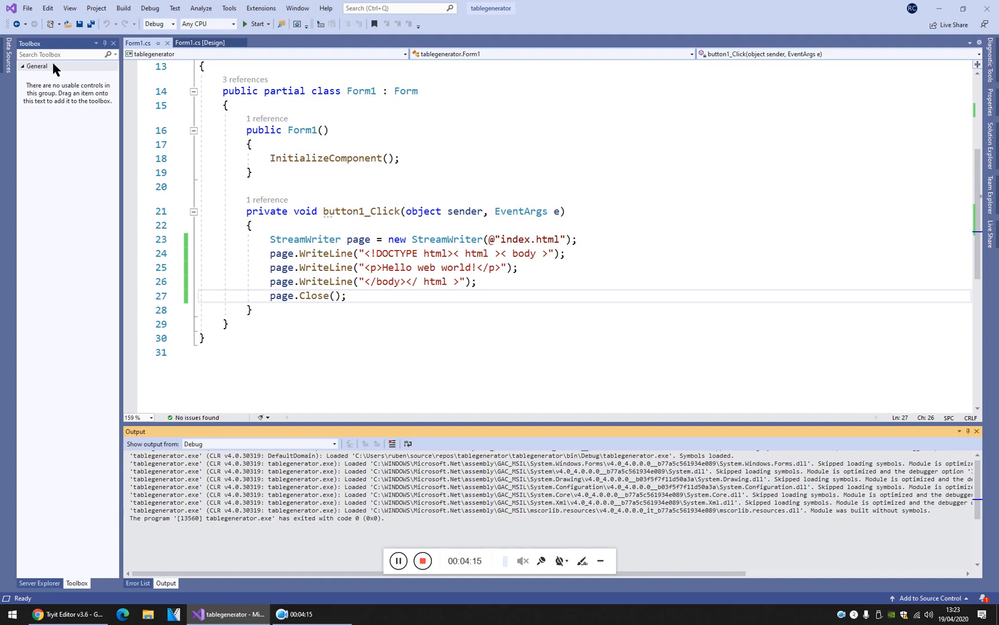
right_click(137, 43)
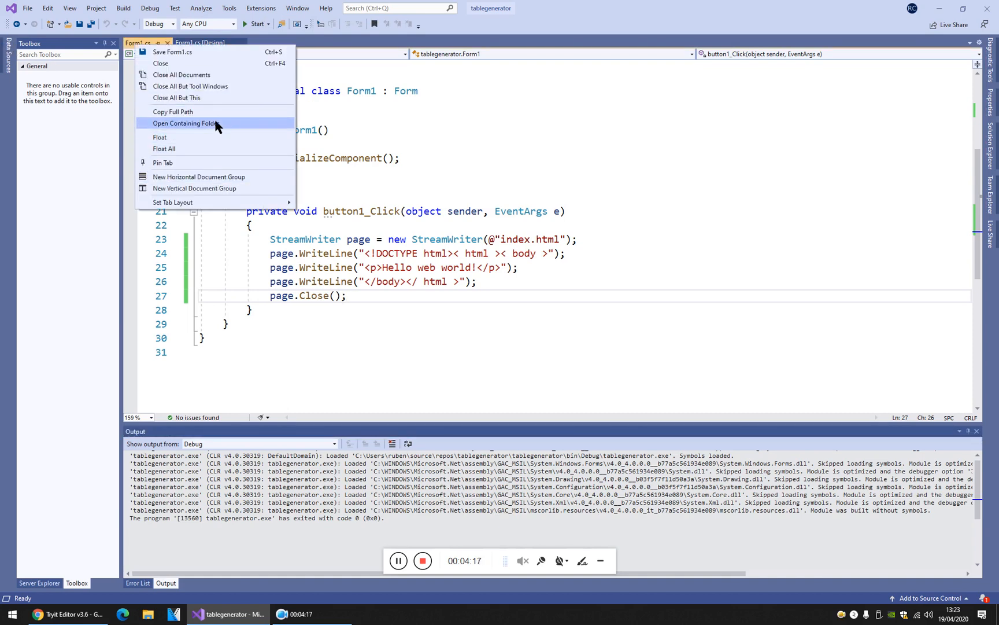
Open the containing folder, go into bin\Debug and open the generated index.html in the browser.
left_click(216, 124)
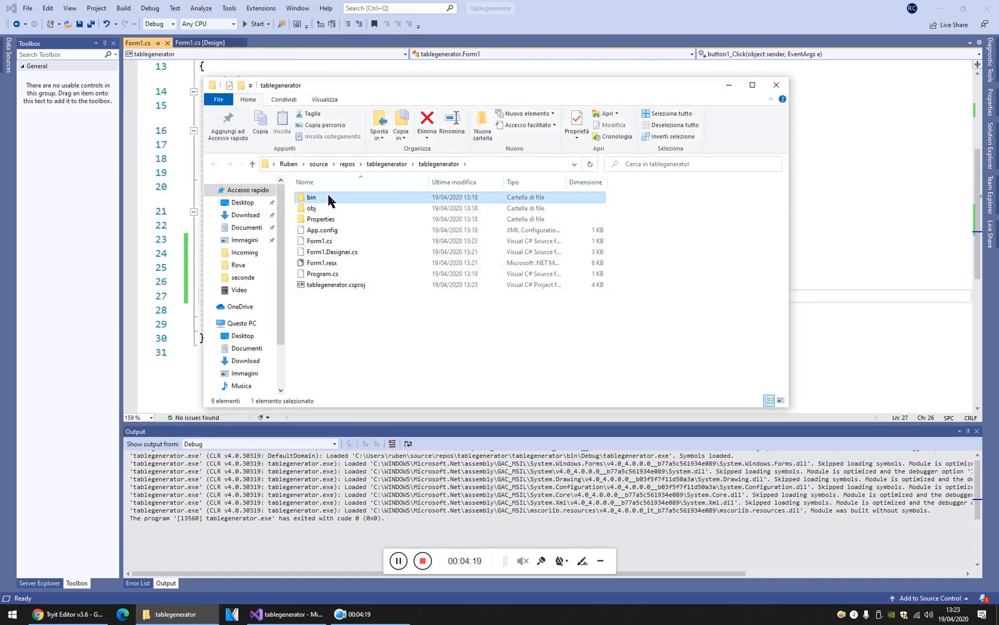
double_click(331, 201)
left_click(343, 199)
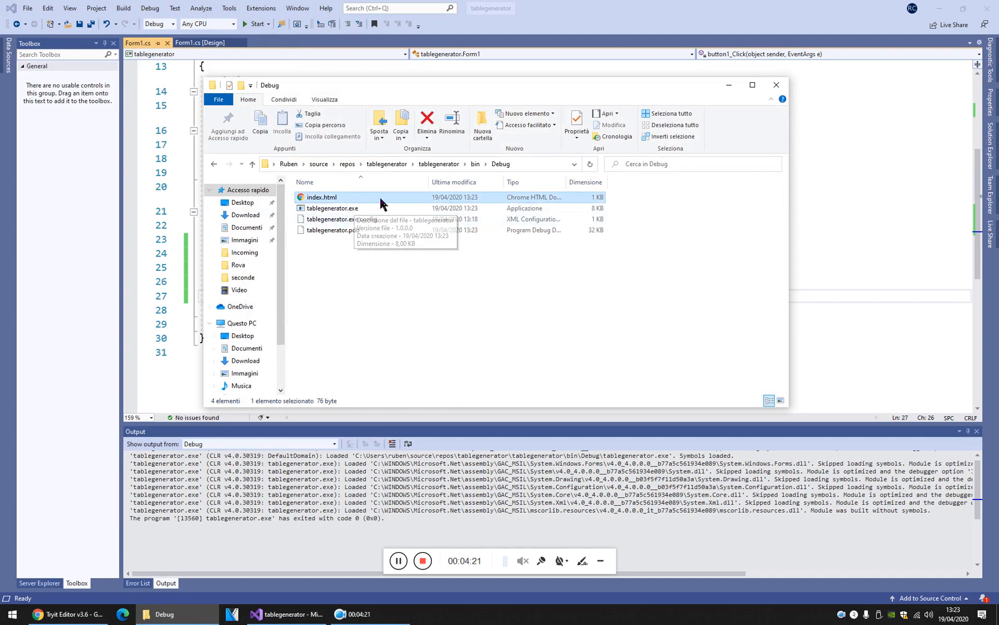
double_click(358, 199)
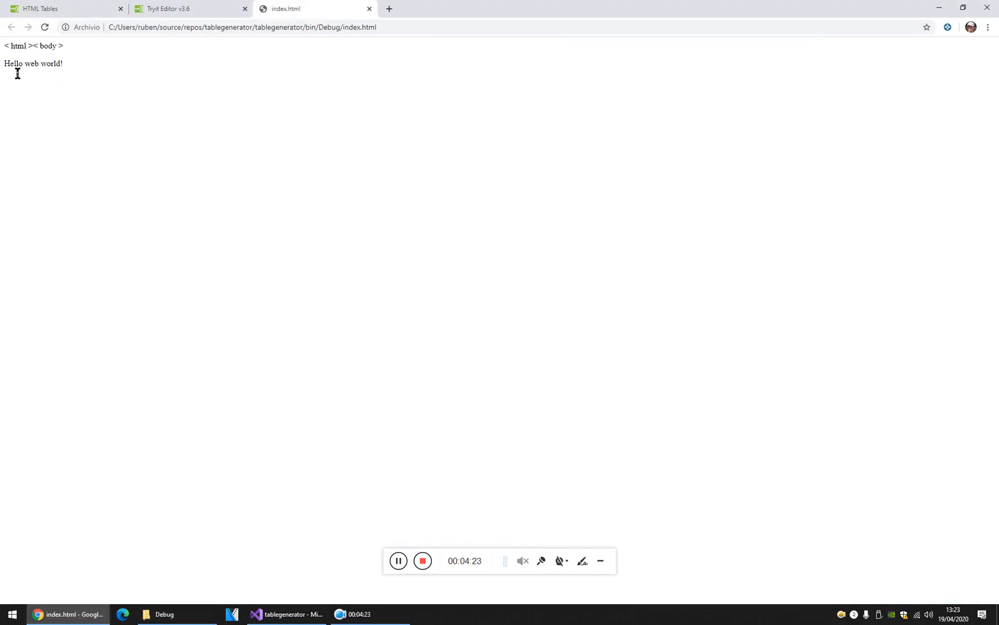
Close the Hello web world tab, minimize the browser and bring up file actions for index.html.
left_click(369, 8)
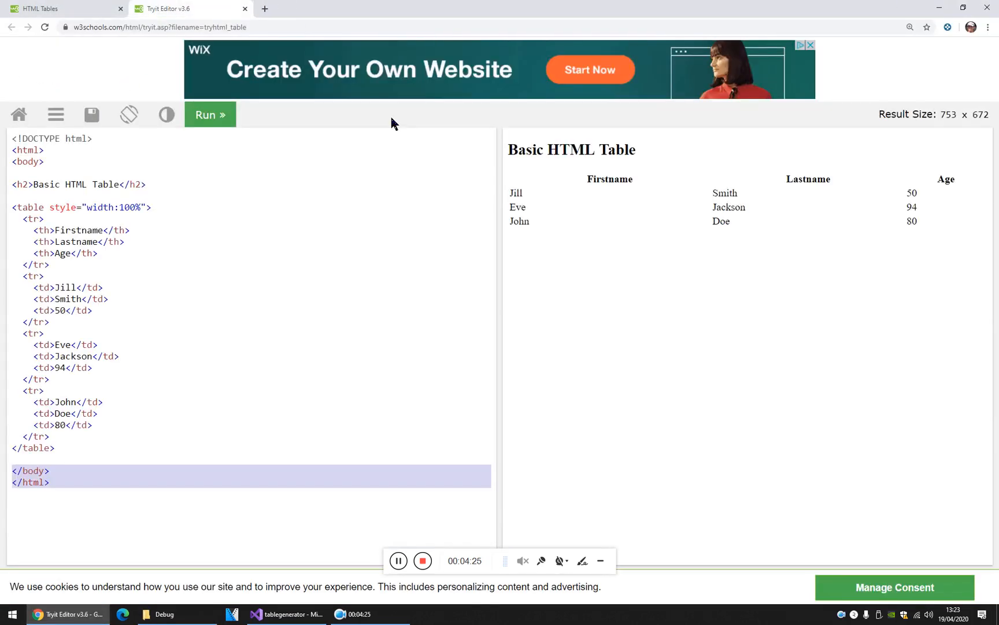
left_click(940, 8)
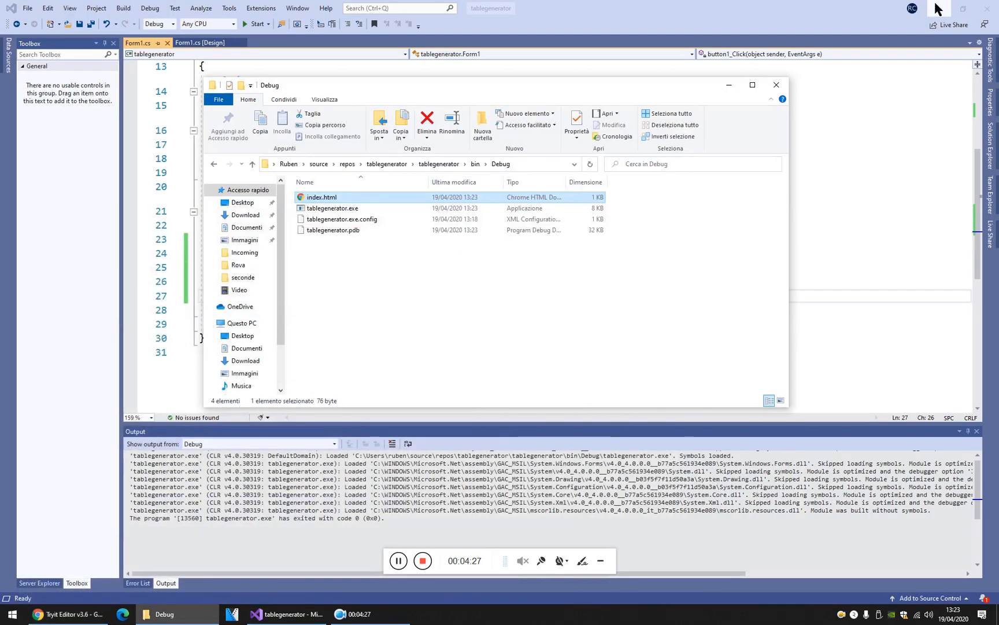
right_click(476, 198)
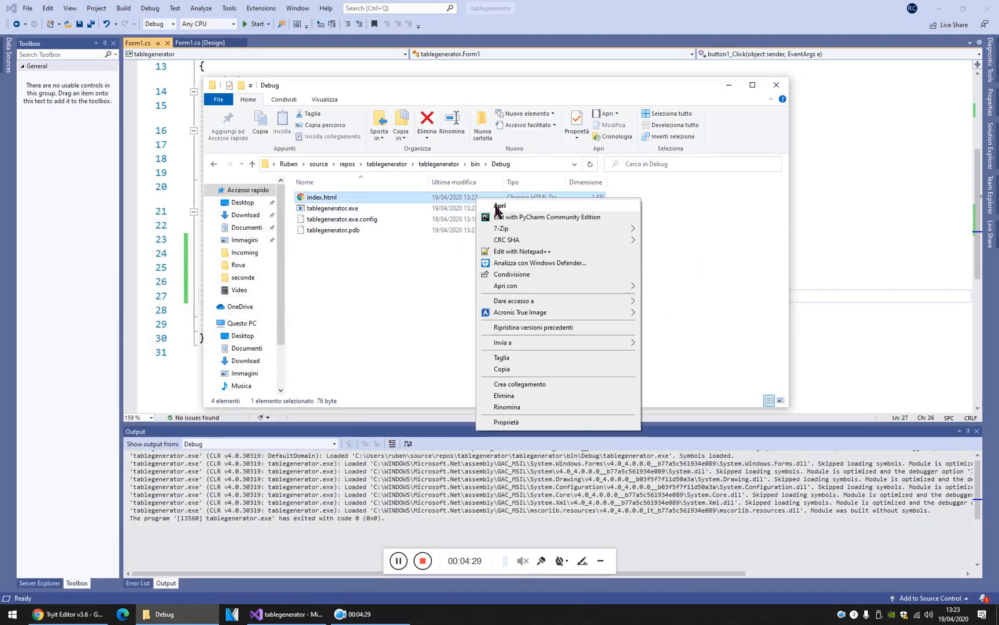
View index.html in Notepad++ and break the doctype, html and body tags onto separate lines.
left_click(521, 251)
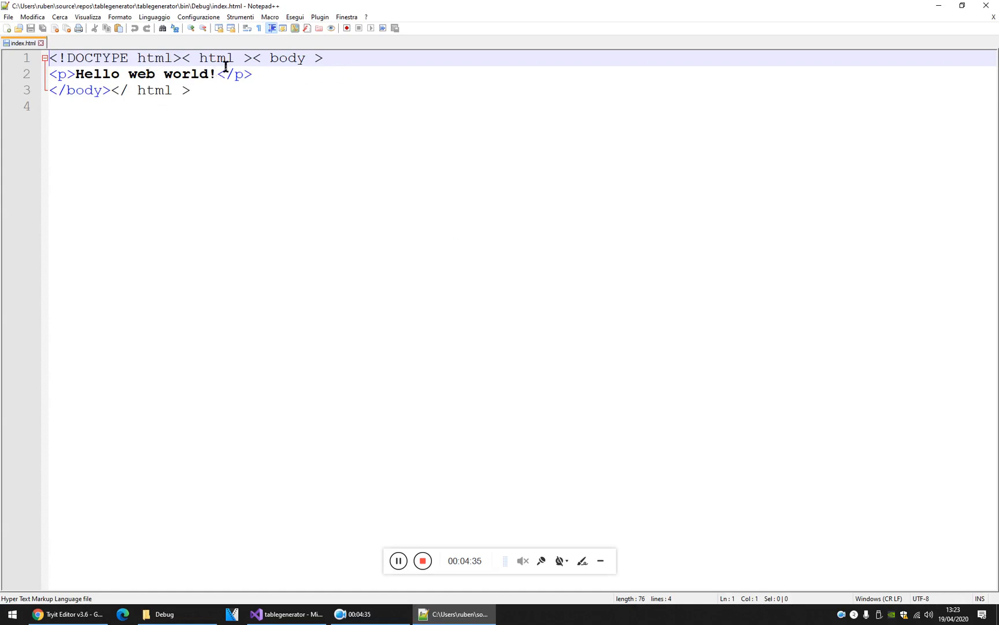
left_click(183, 59)
key("Return")
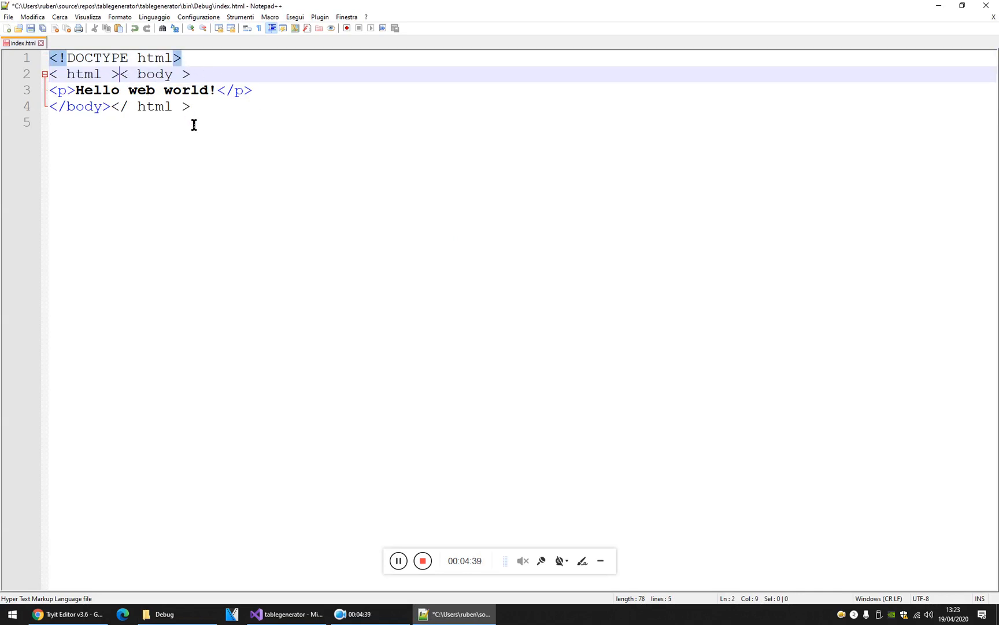
key("Return")
Close Notepad++ and permanently delete index.html from the Debug folder.
left_click(987, 6)
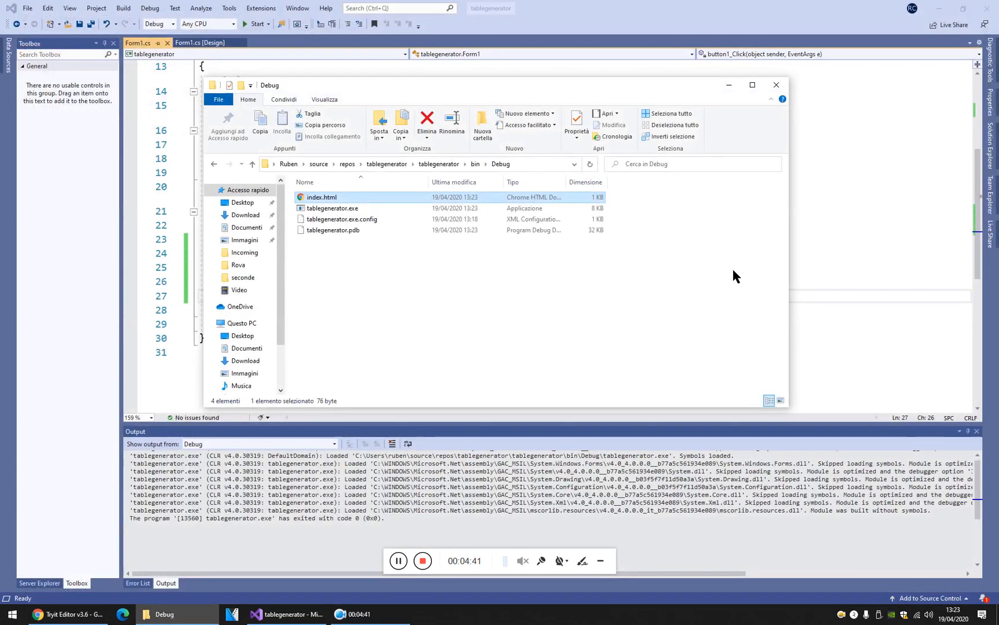
key("shift+Delete")
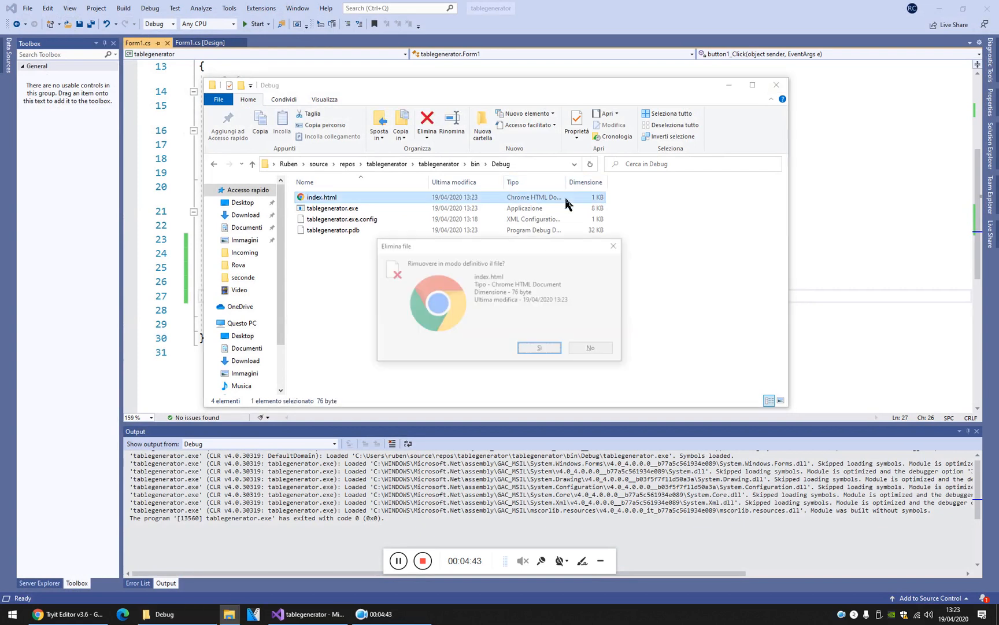
key("Return")
Remove the stray spaces so line 24 writes <!DOCTYPE html><html><body>, and save.
left_click(776, 86)
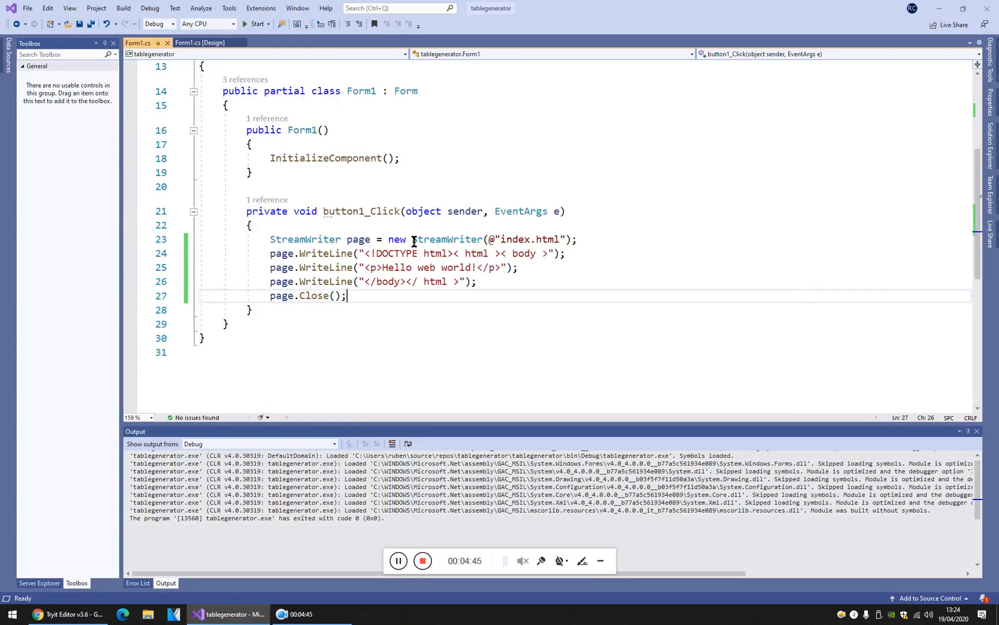
left_click(460, 254)
key("Delete")
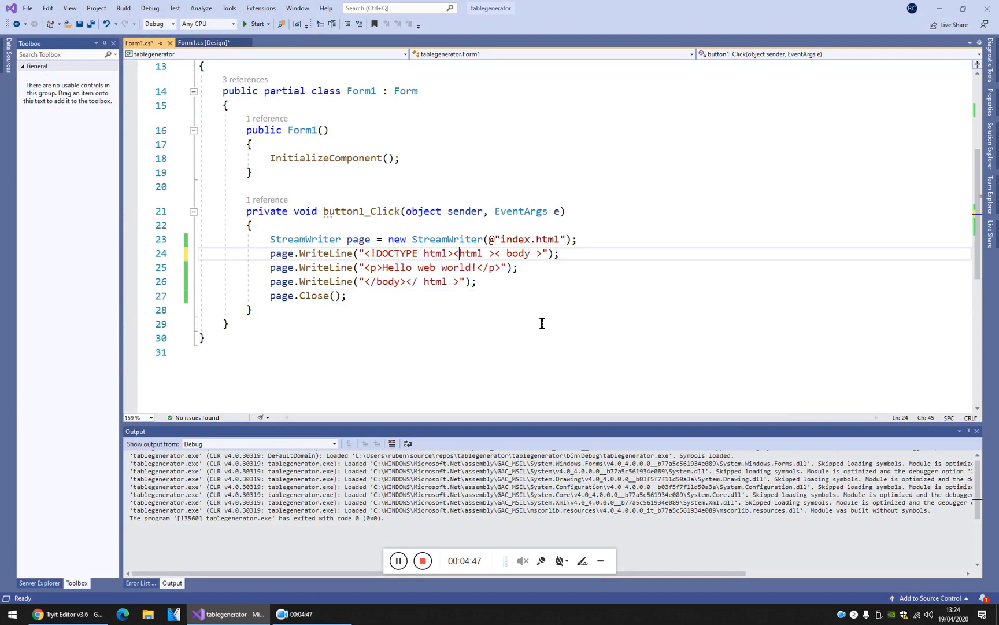
key("BackSpace")
key("BackSpace")
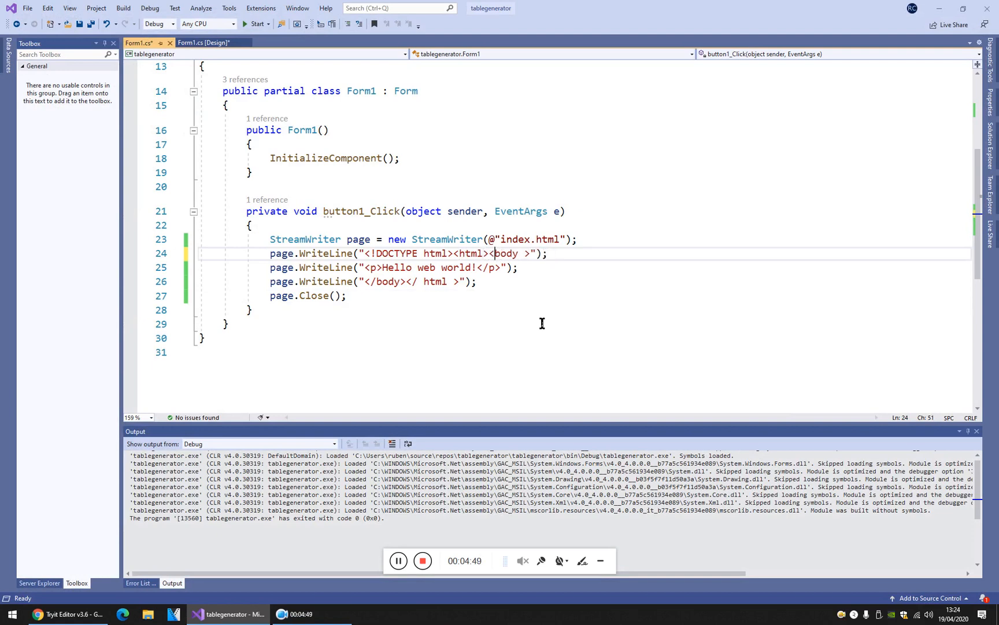
key("Right")
key("Right")
key("Right")
key("Delete")
key("ctrl+s")
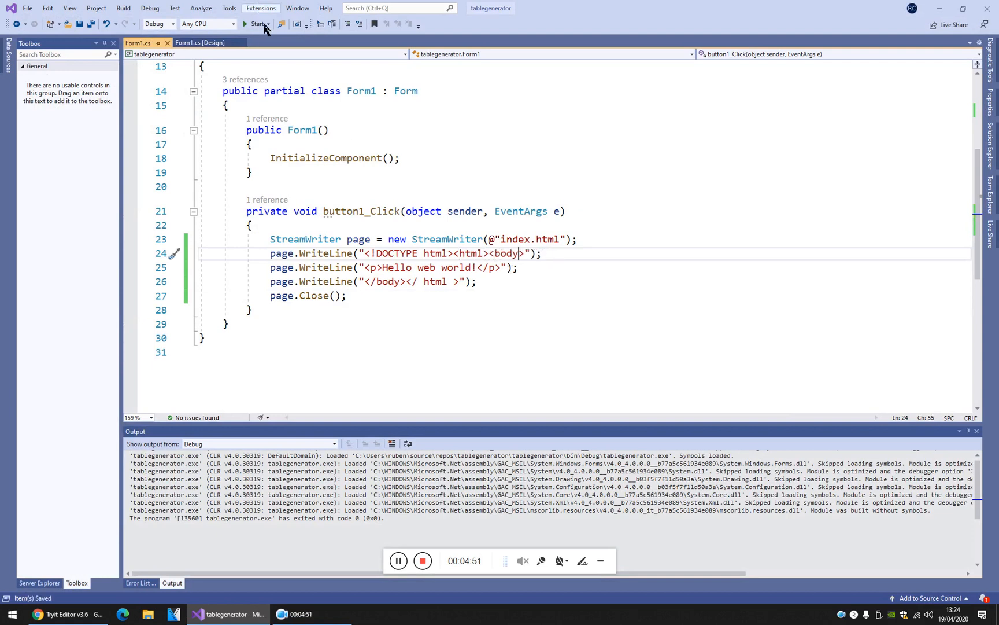
Run the app, generate the webpage once more and close the form.
left_click(258, 25)
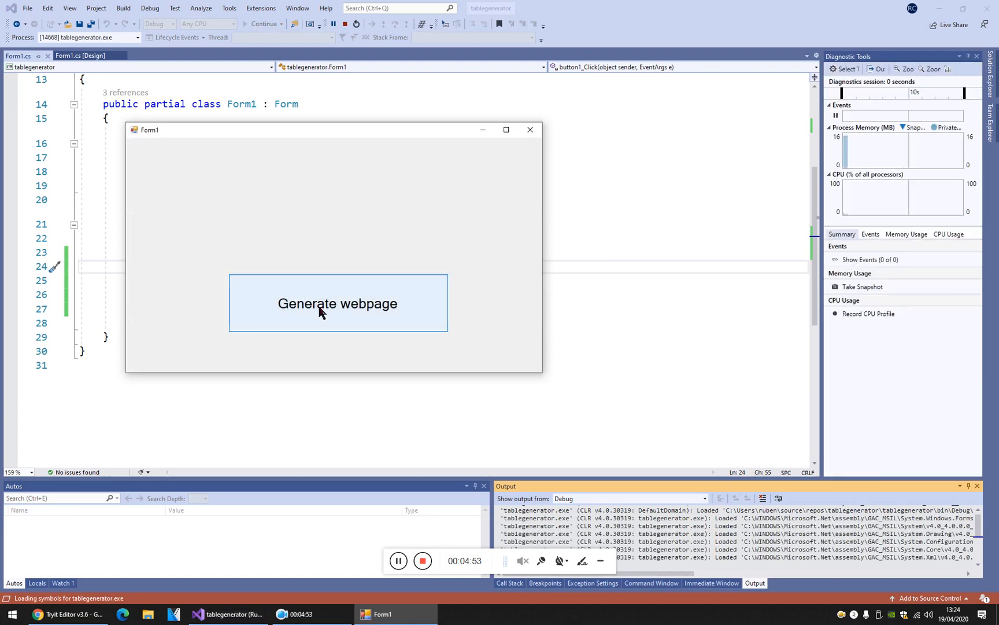
left_click(324, 310)
left_click(531, 130)
left_click(480, 297)
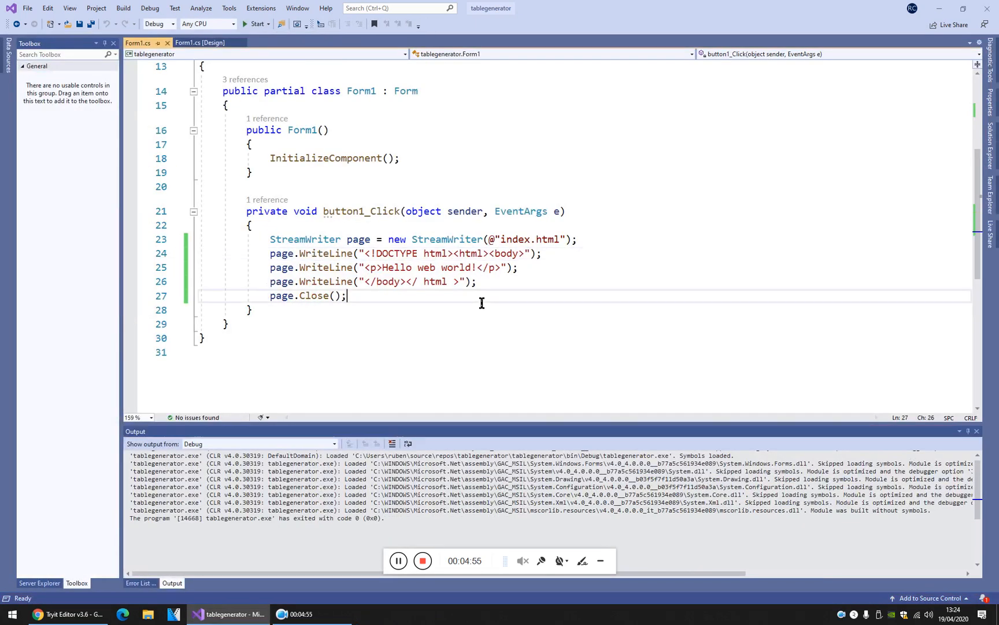
Add MessageBox.Show("Done it."); after page.Close(), save, and check bin\Debug for index.html.
key("Return")
type("messagebox.")
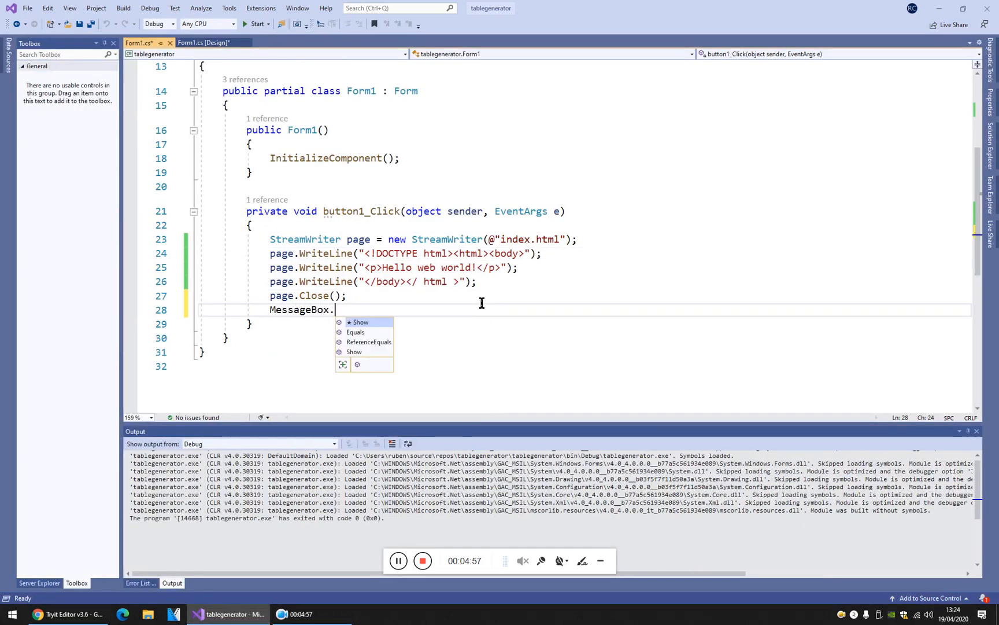
type("show(\"")
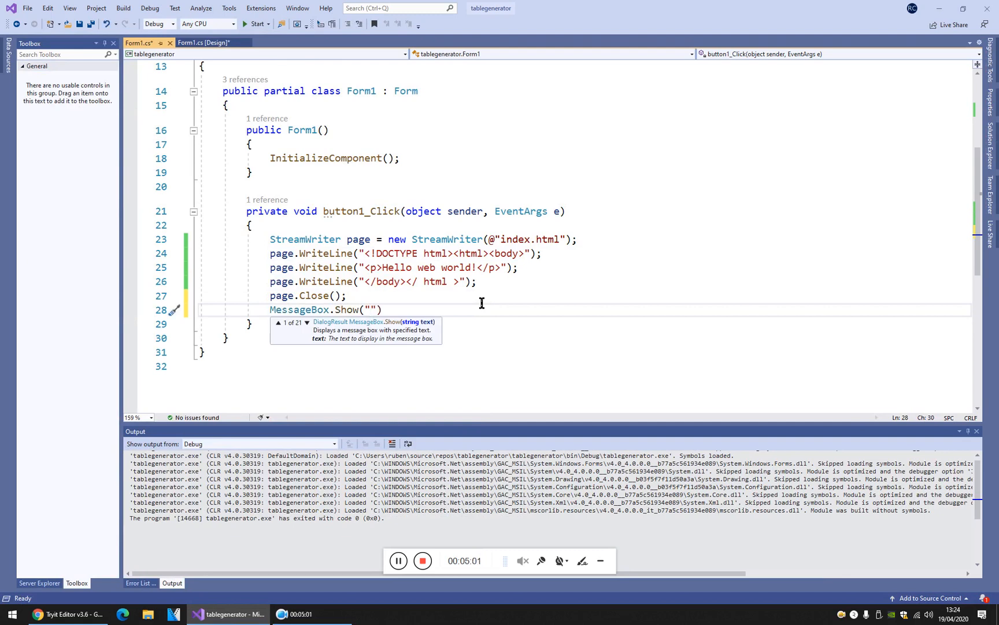
type("Done it")
type(".\")")
key("ctrl+s")
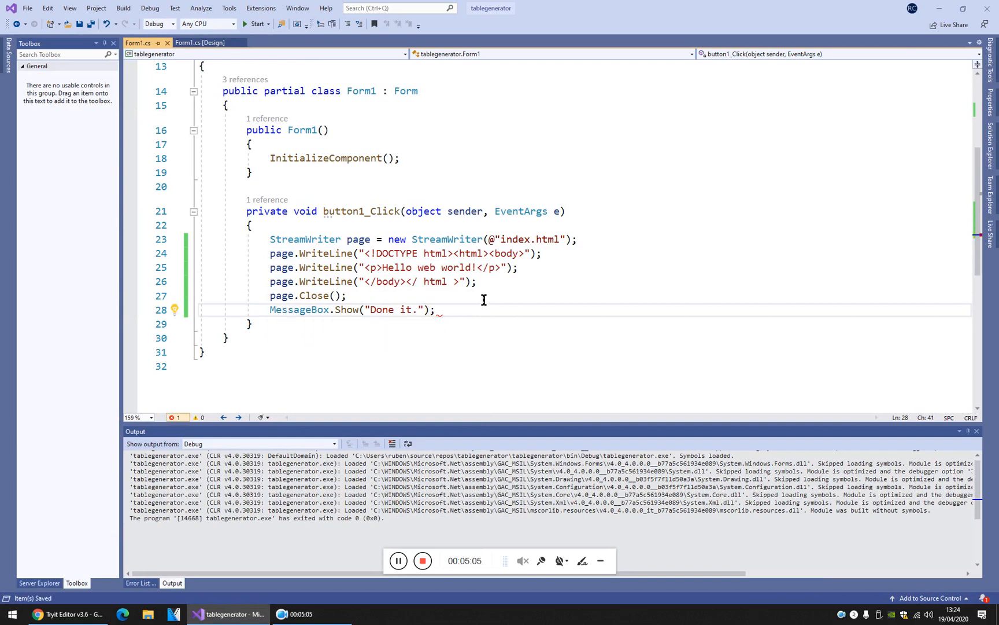
right_click(154, 44)
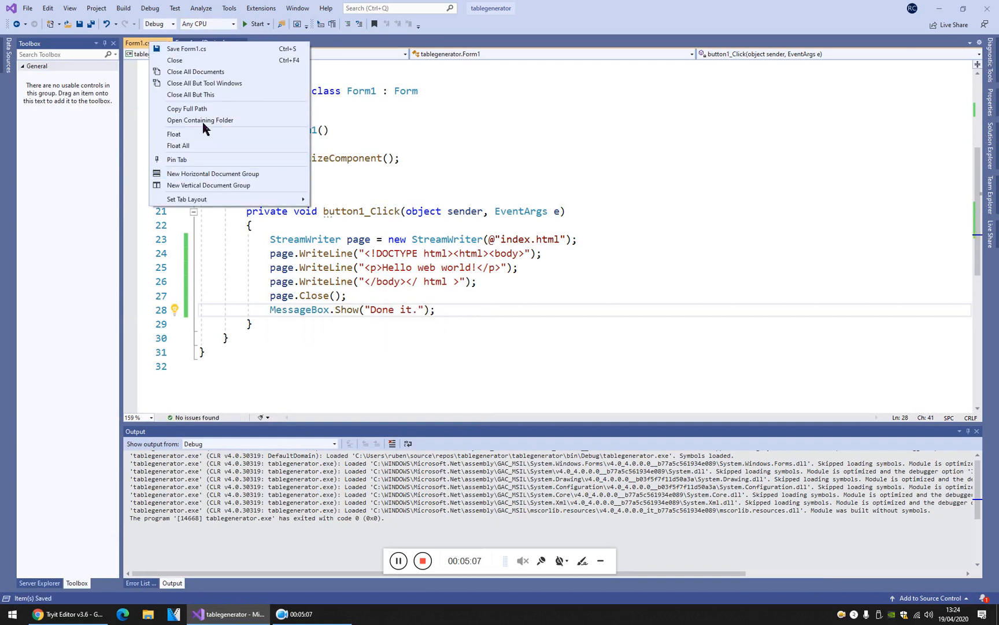
left_click(205, 119)
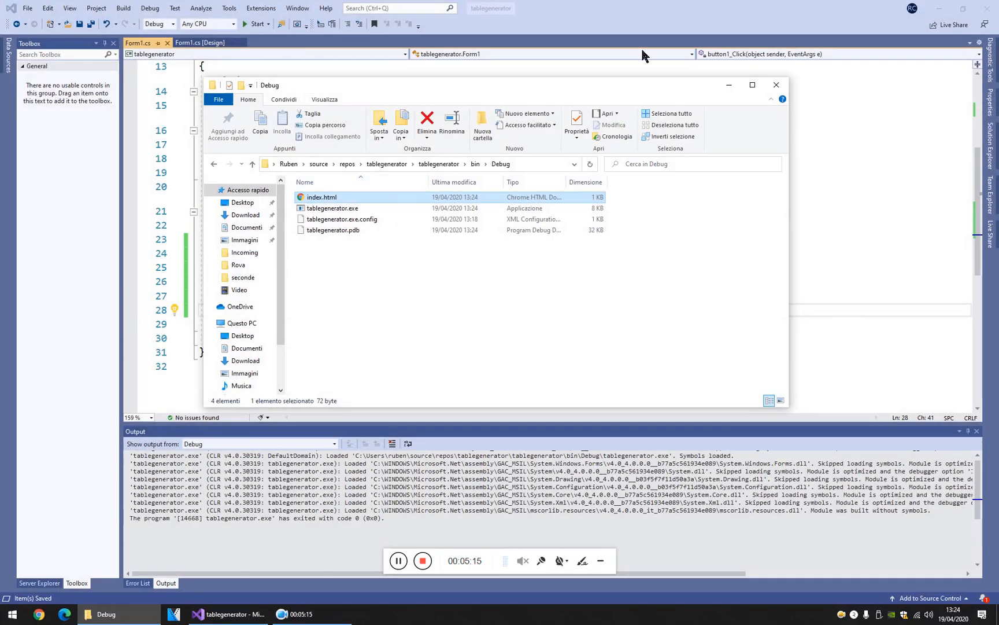
left_click(643, 54)
Add page.WriteLine("<table>"); on a new line after line 25.
left_click(546, 268)
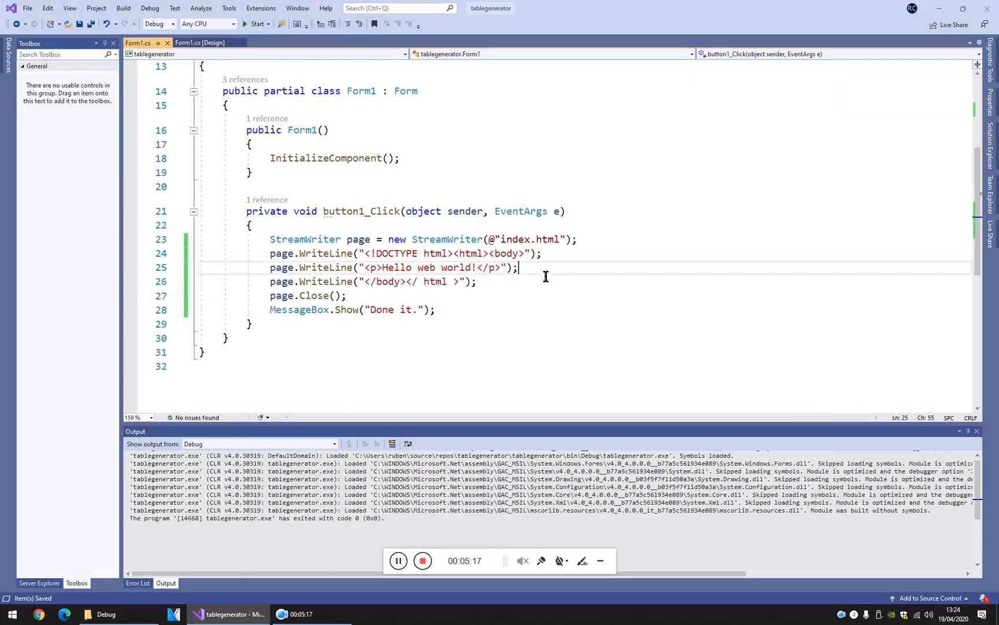
key("Return")
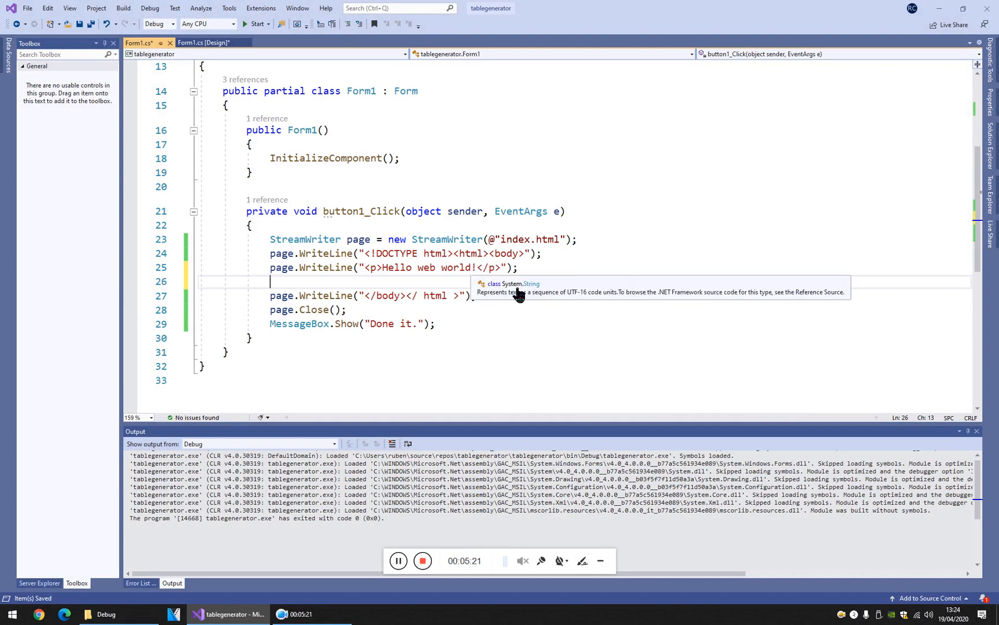
type("page")
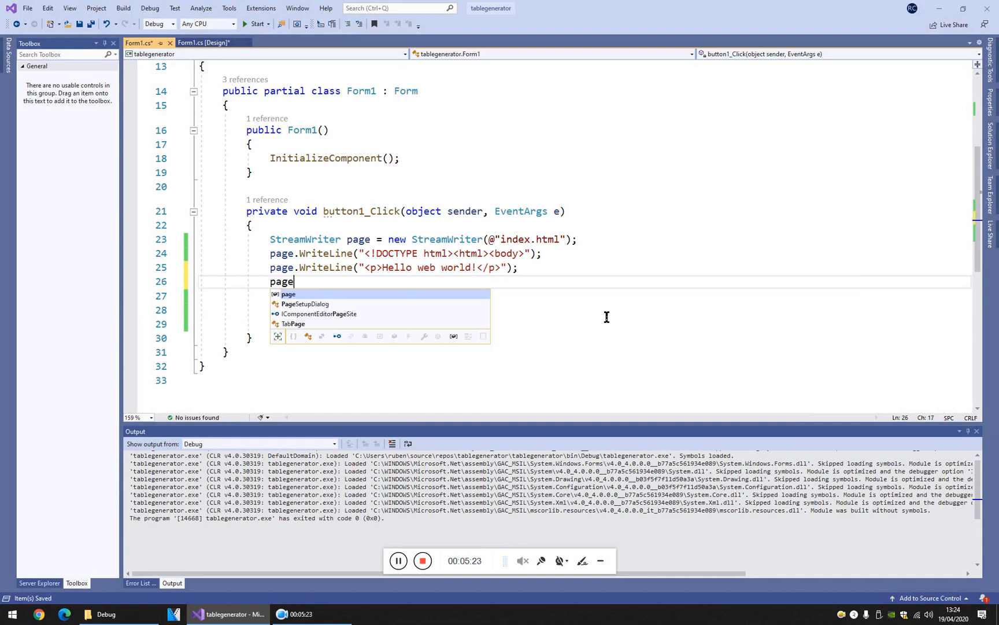
type(".Write")
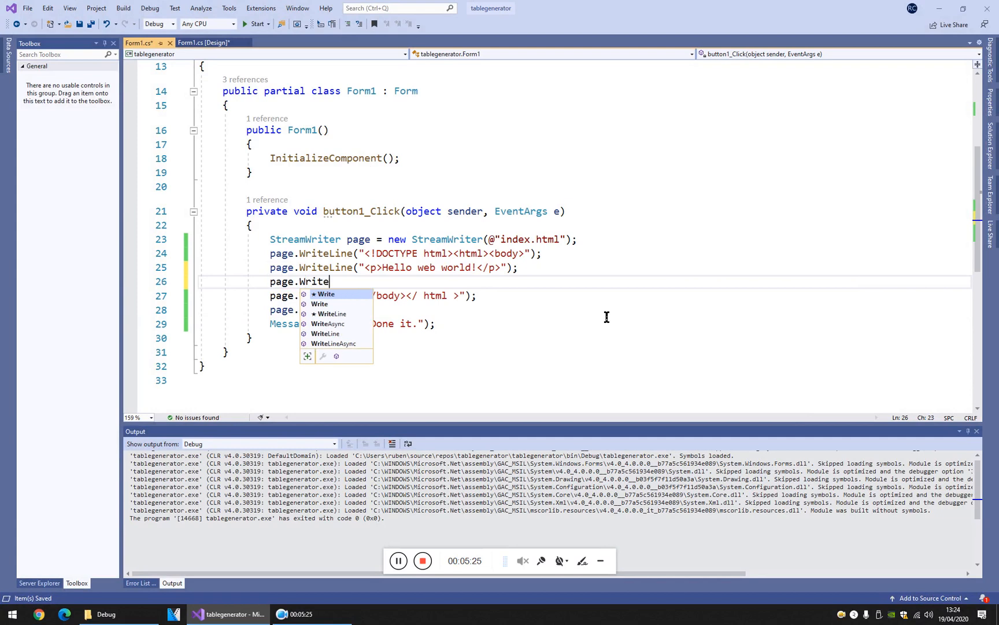
type("line")
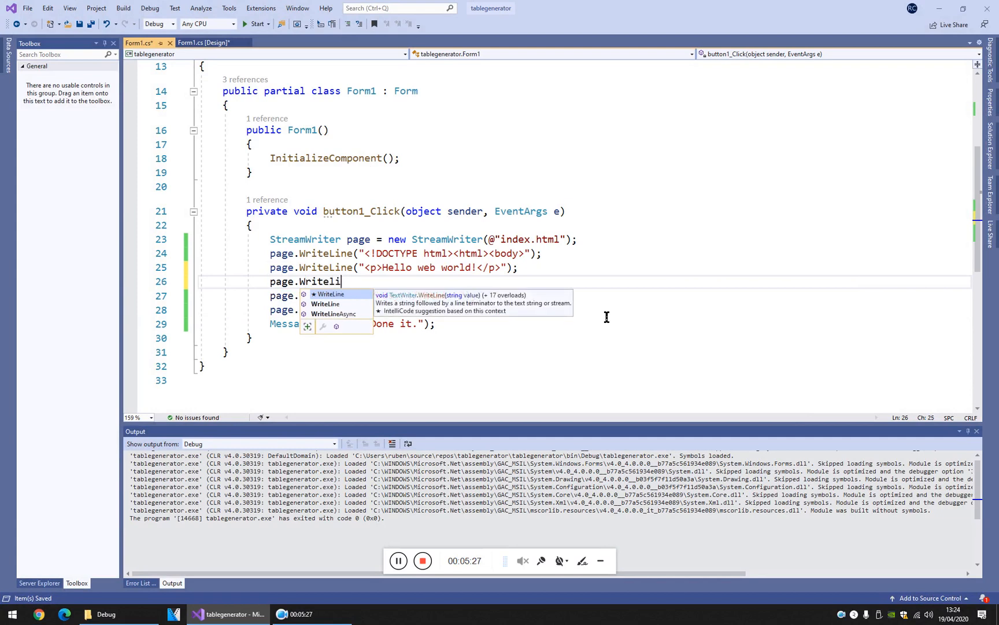
key("BackSpace")
key("BackSpace")
type("Line(")
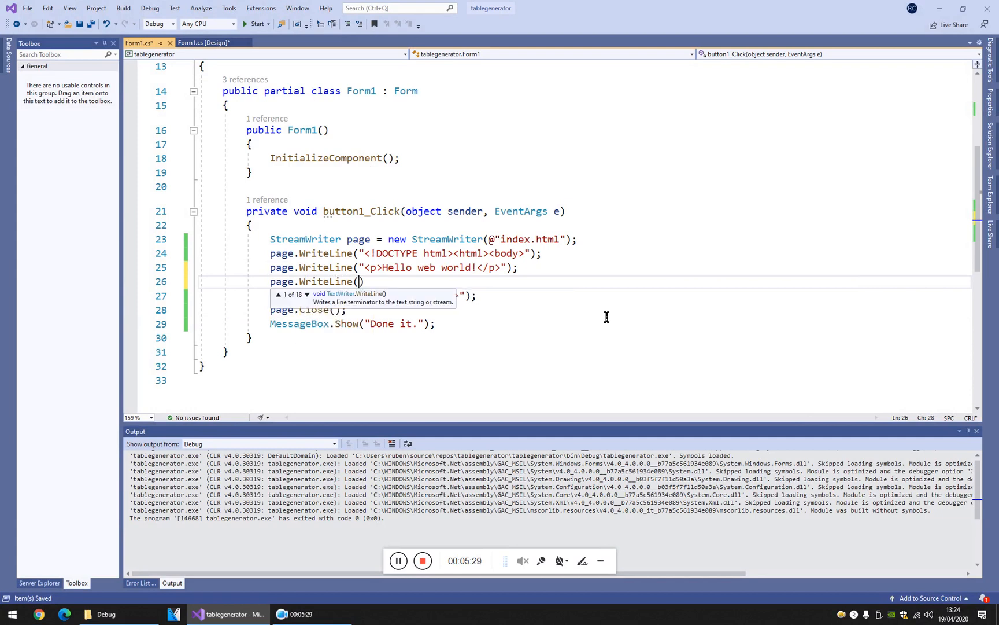
type("\"")
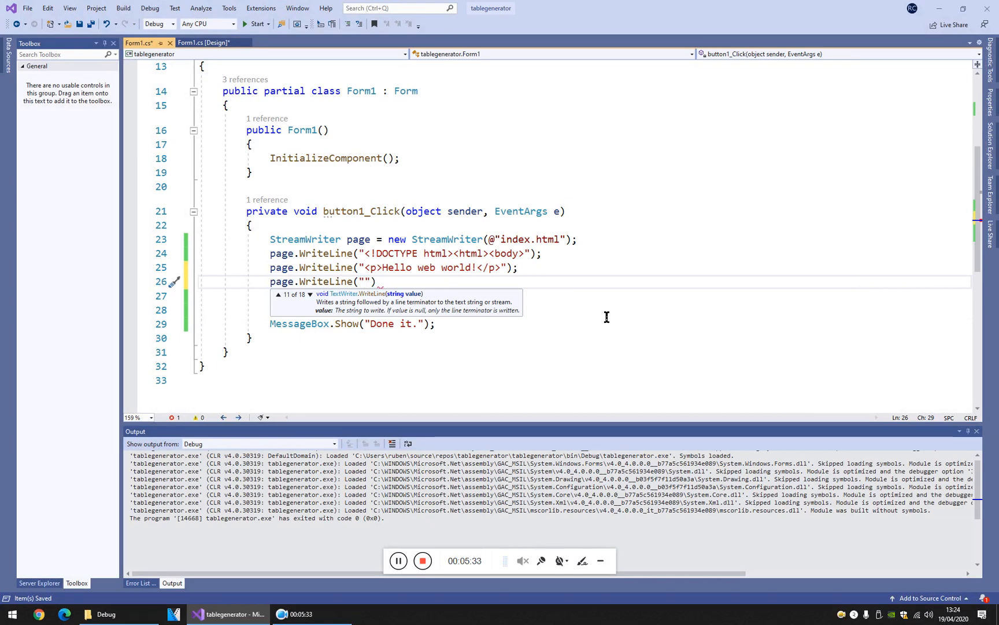
type("<table>")
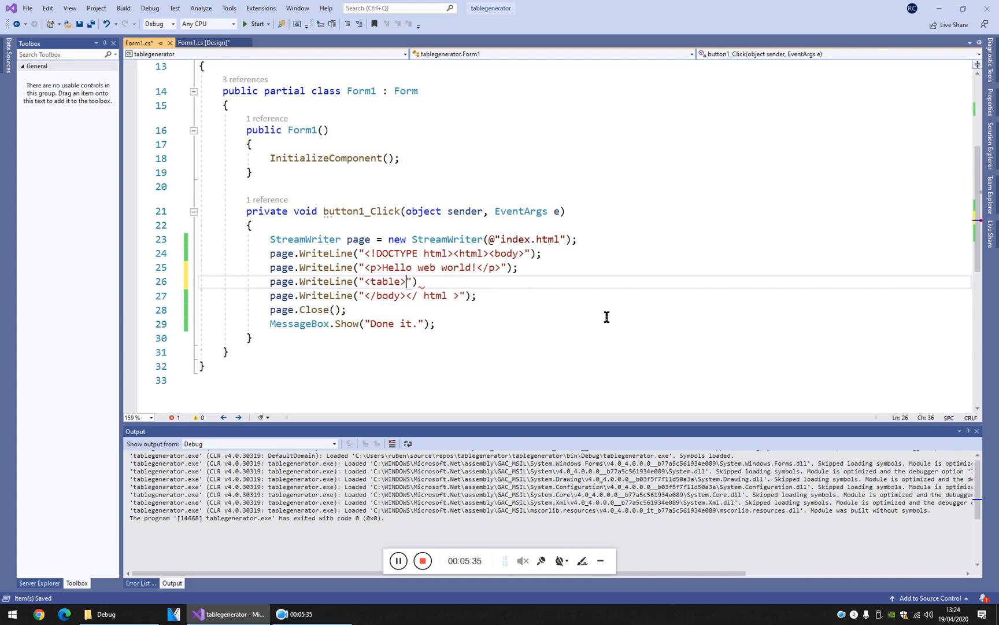
key("End")
type(";")
key("Return")
Duplicate it as a closing </table> line with a blank line between the two.
key("Up")
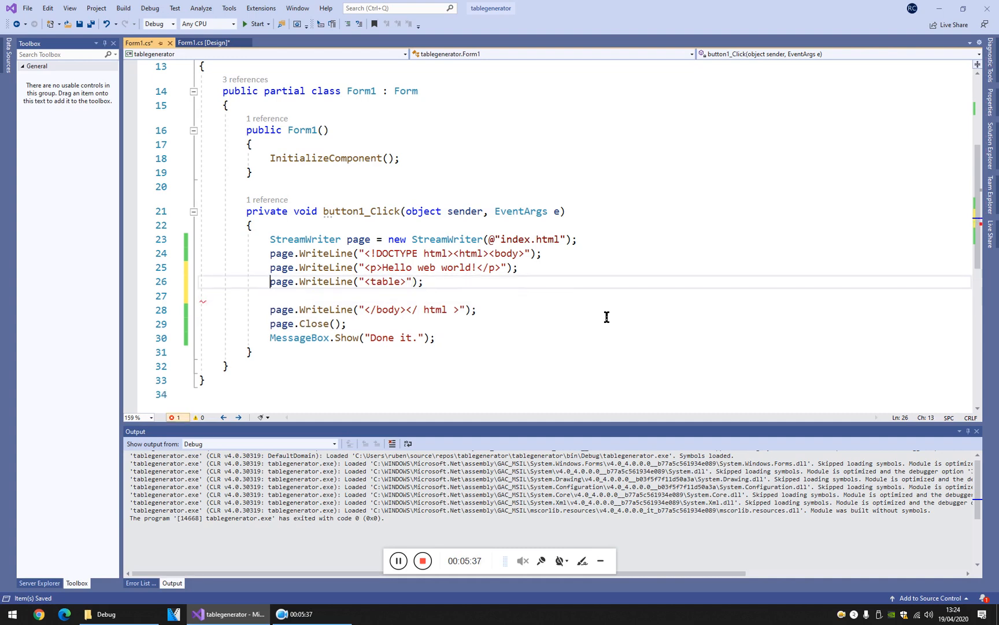
key("shift+End")
key("ctrl+c")
key("Down")
key("ctrl+v")
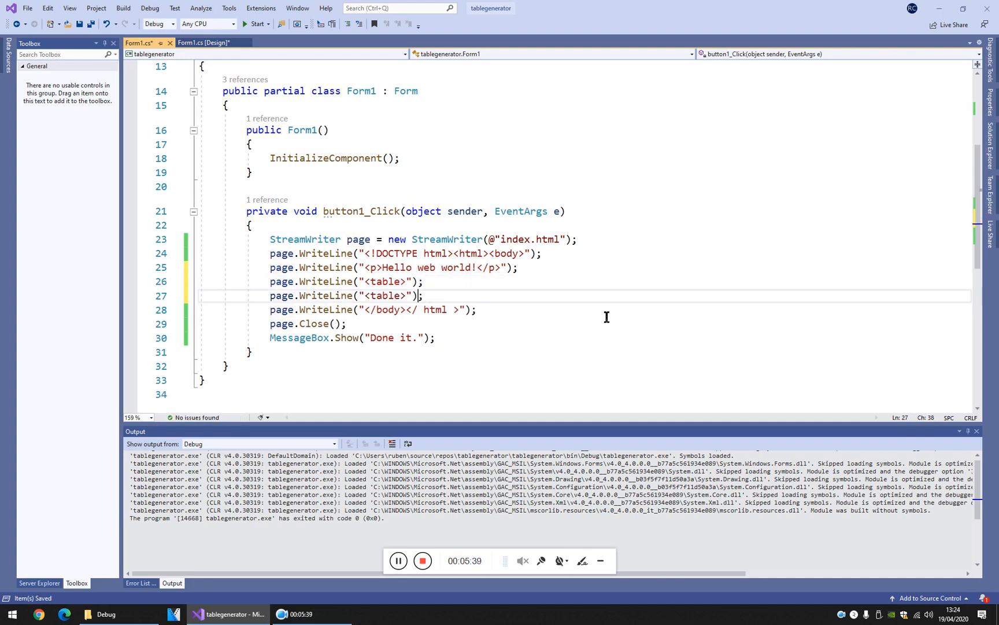
type("/")
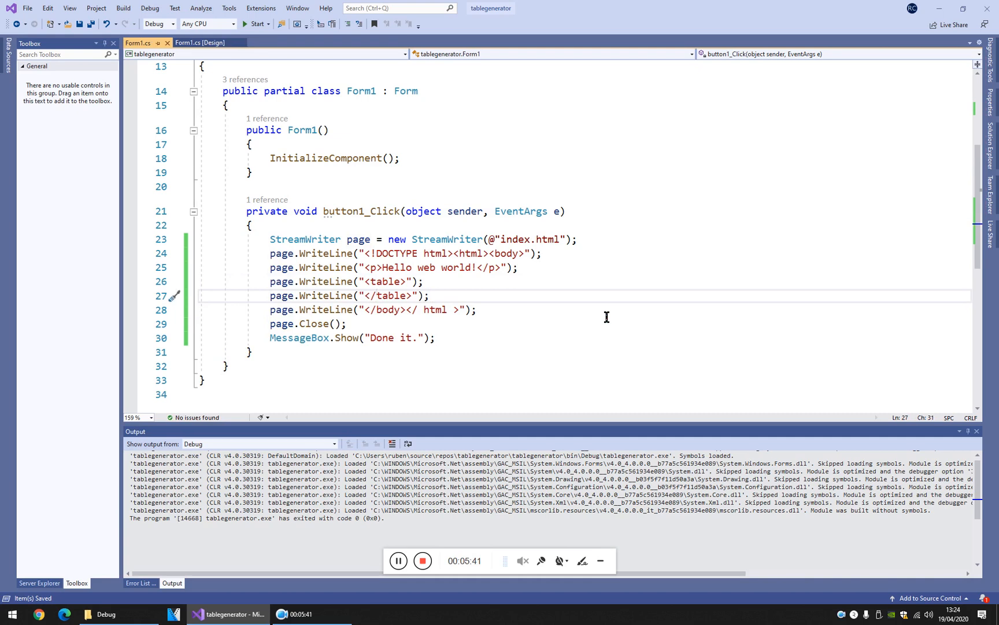
left_click(538, 287)
key("Return")
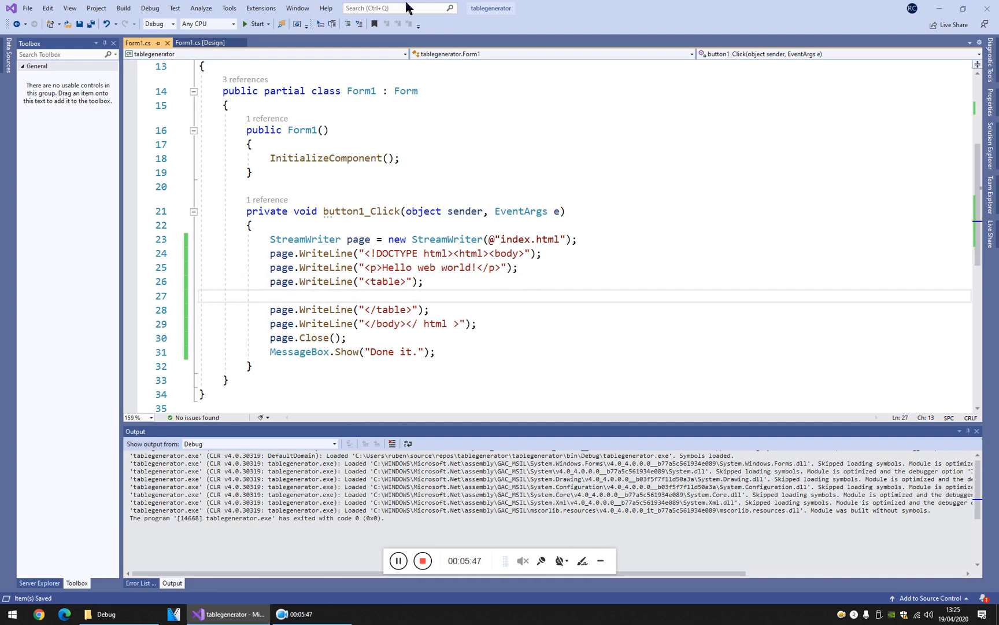
left_click(205, 43)
Add a NumericUpDown from the Toolbox and place it above the Generate webpage button.
left_click(145, 45)
left_click(204, 43)
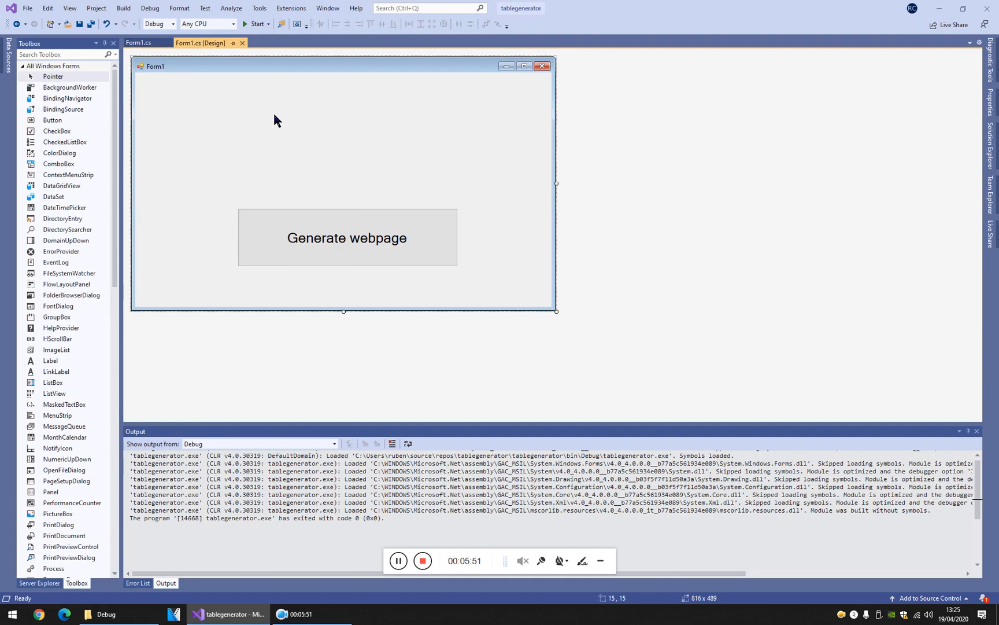
scroll(63, 375, "down", 8)
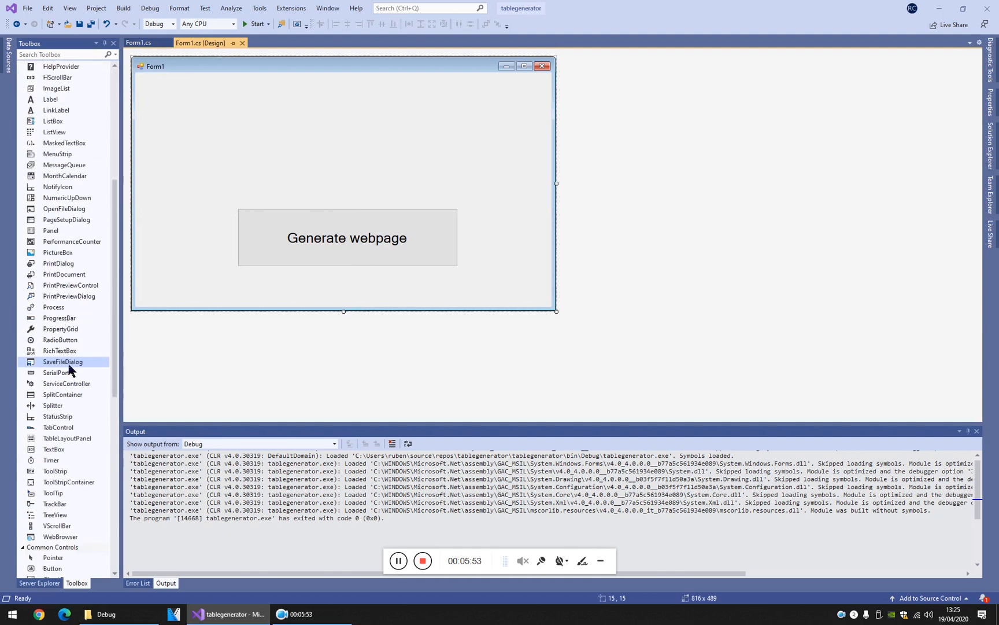
scroll(69, 369, "up", 5)
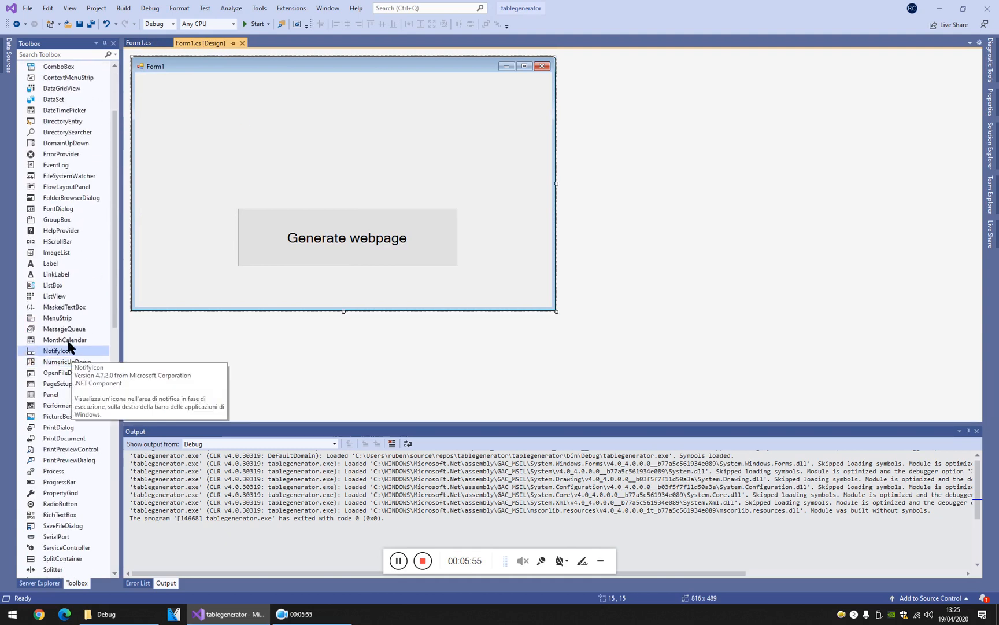
left_click(47, 54)
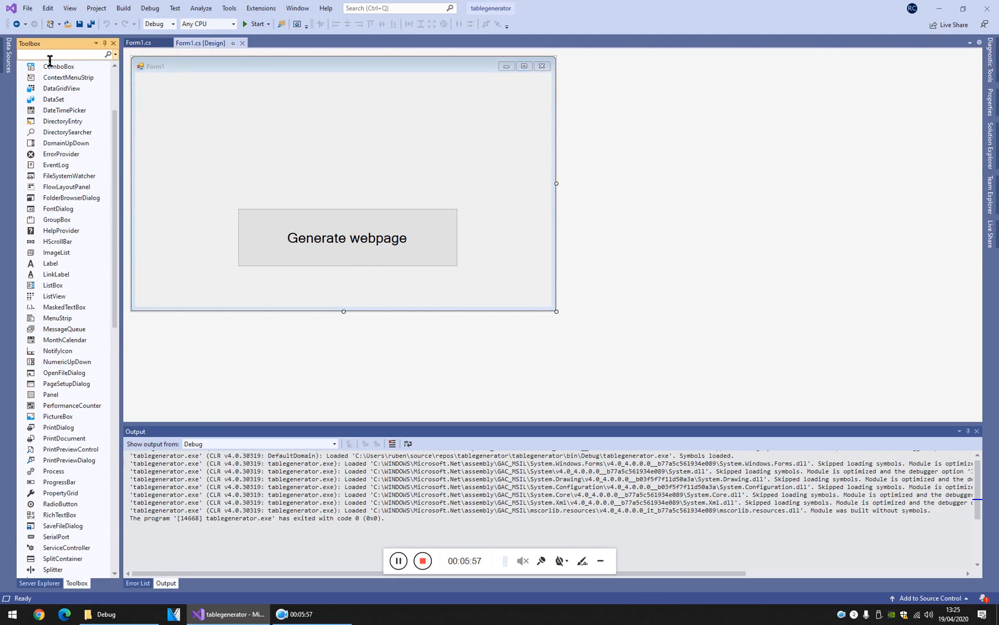
type("num")
double_click(87, 83)
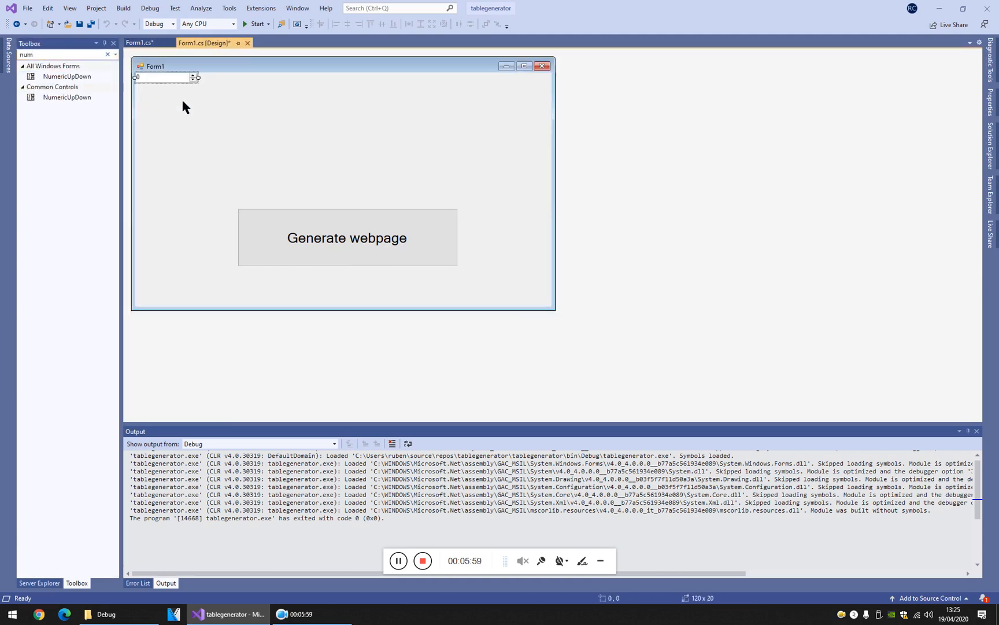
left_click_drag(165, 86, 340, 160)
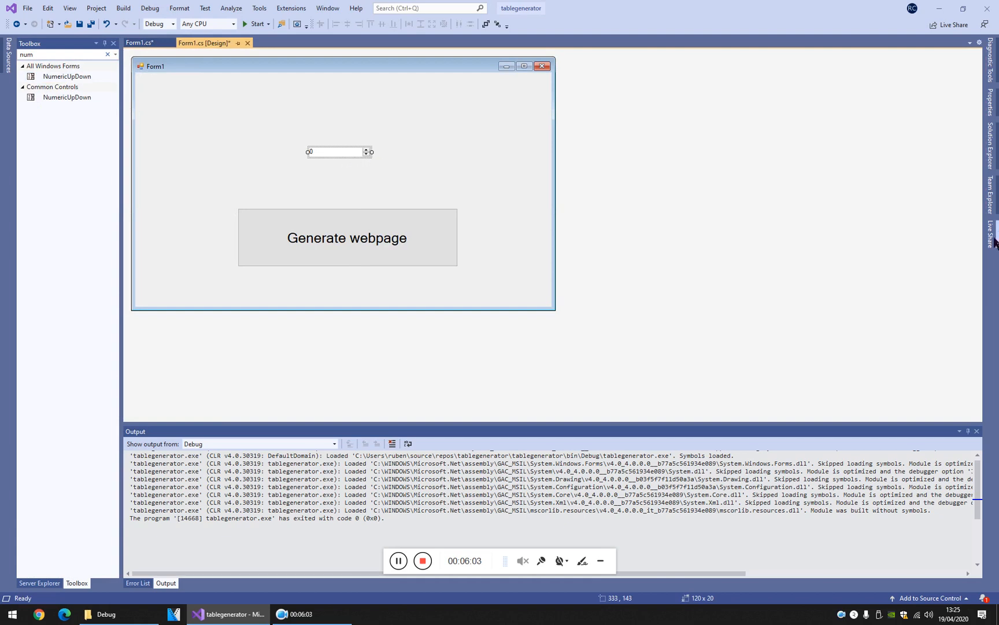
left_click(992, 101)
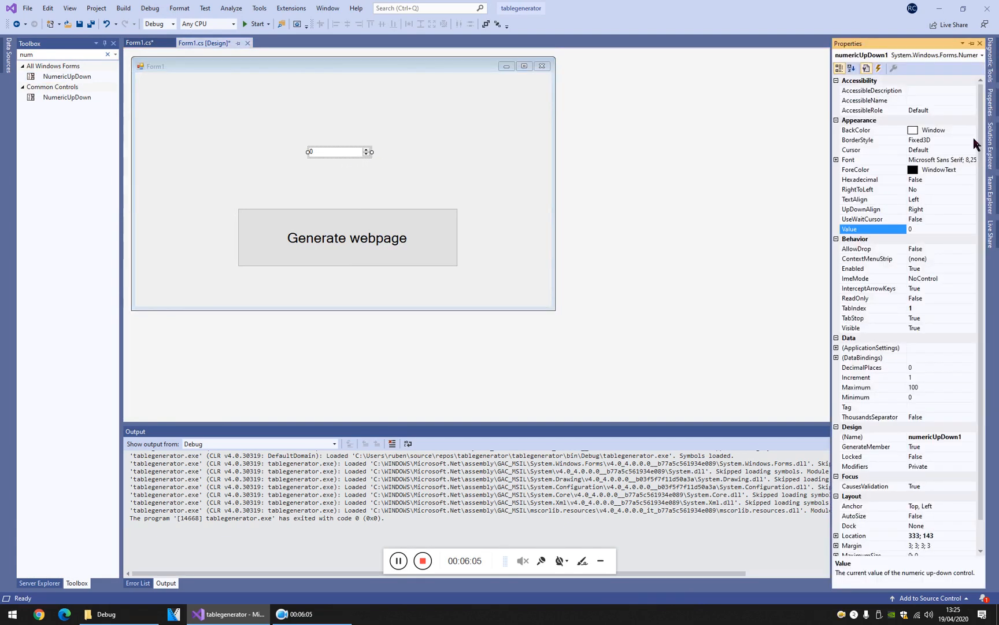
scroll(949, 206, "down", 1)
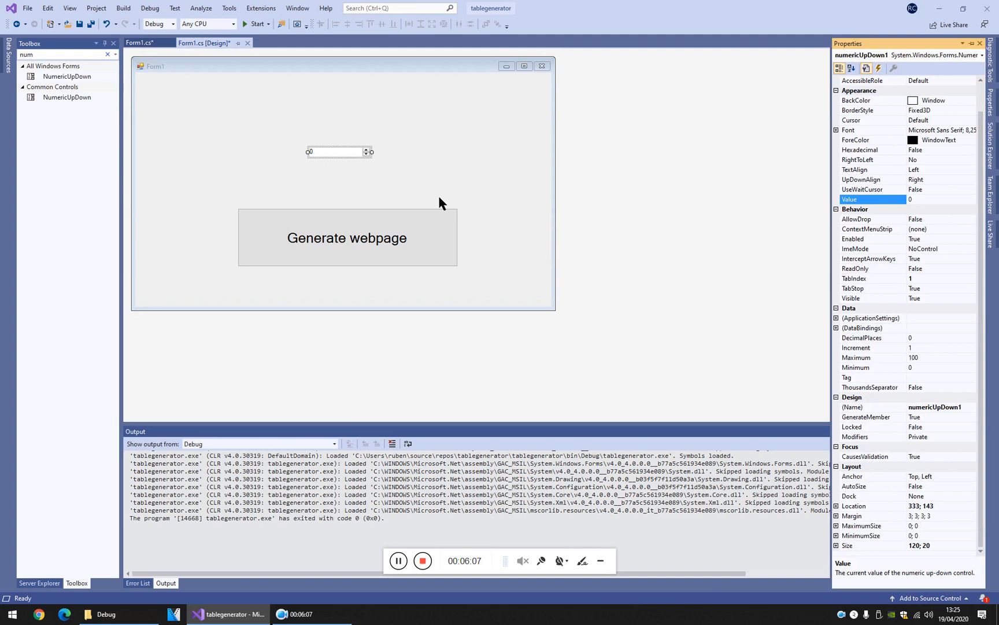
left_click_drag(352, 153, 344, 130)
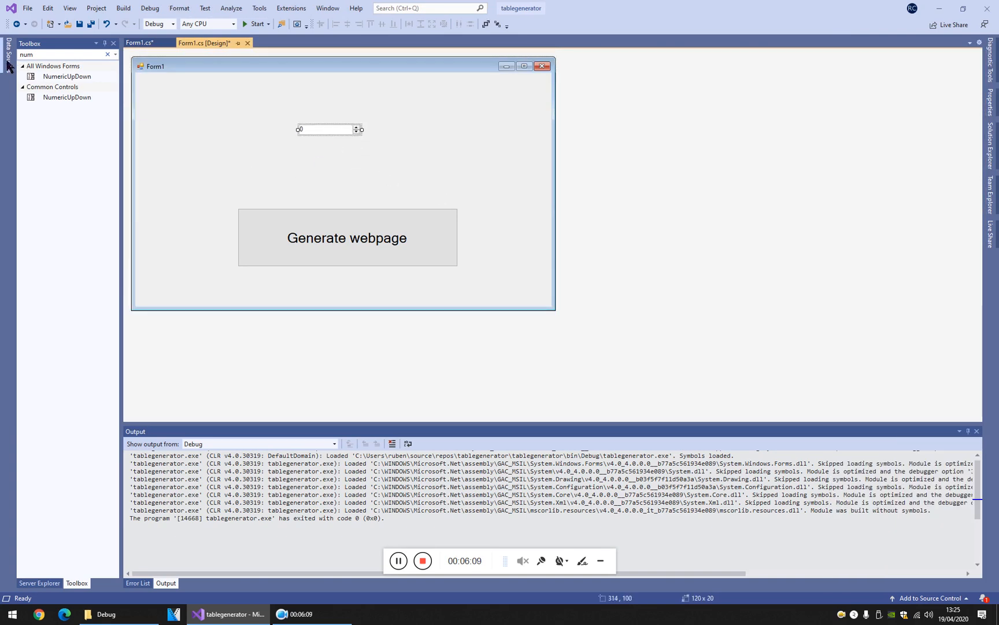
Add a Label left of the numeric box with Text 'Number of rows'.
double_click(24, 55)
type("label")
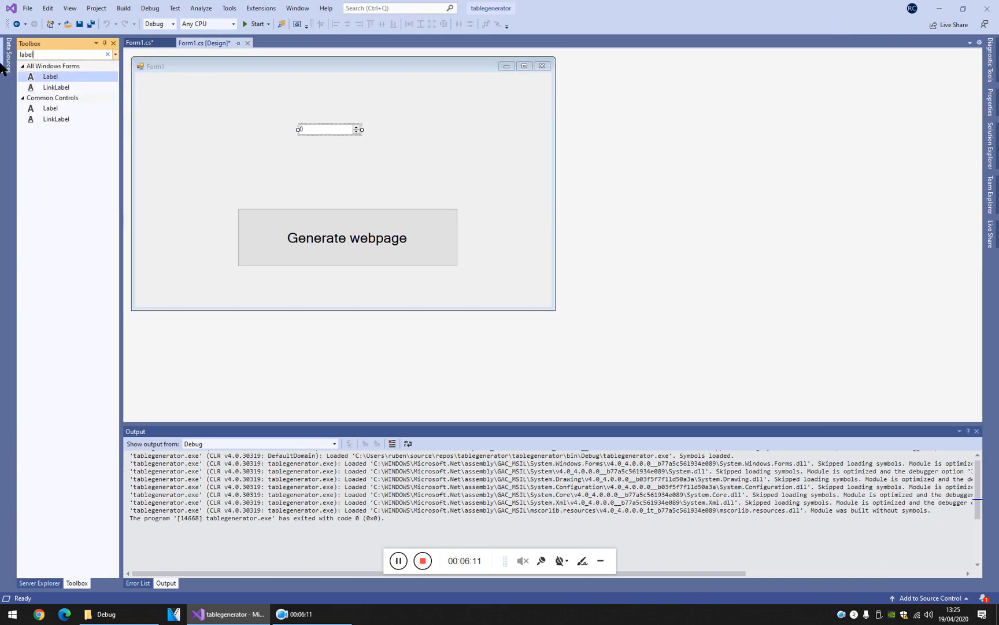
left_click_drag(47, 77, 238, 123)
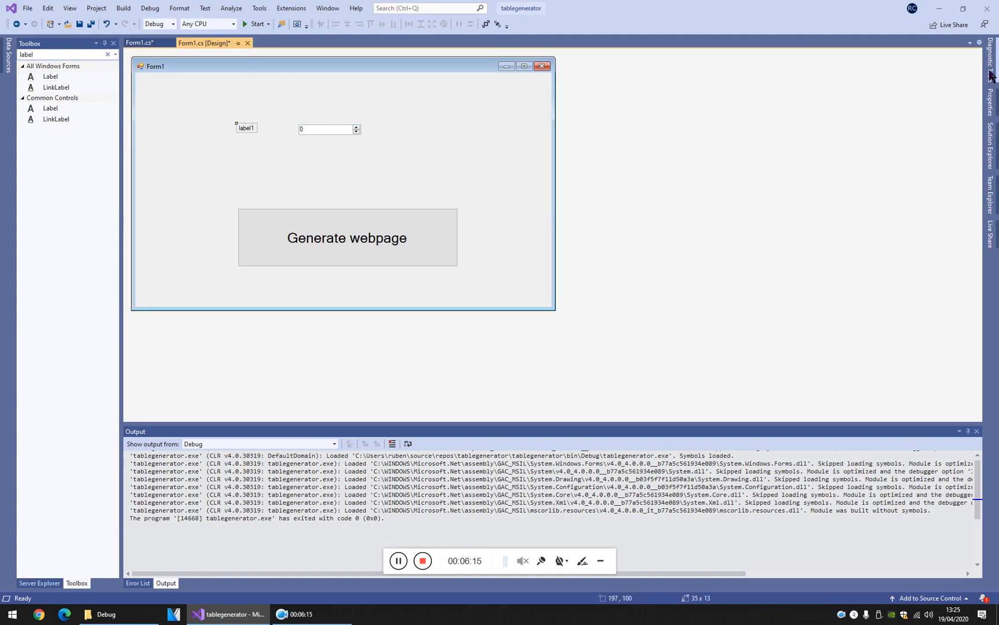
left_click(993, 109)
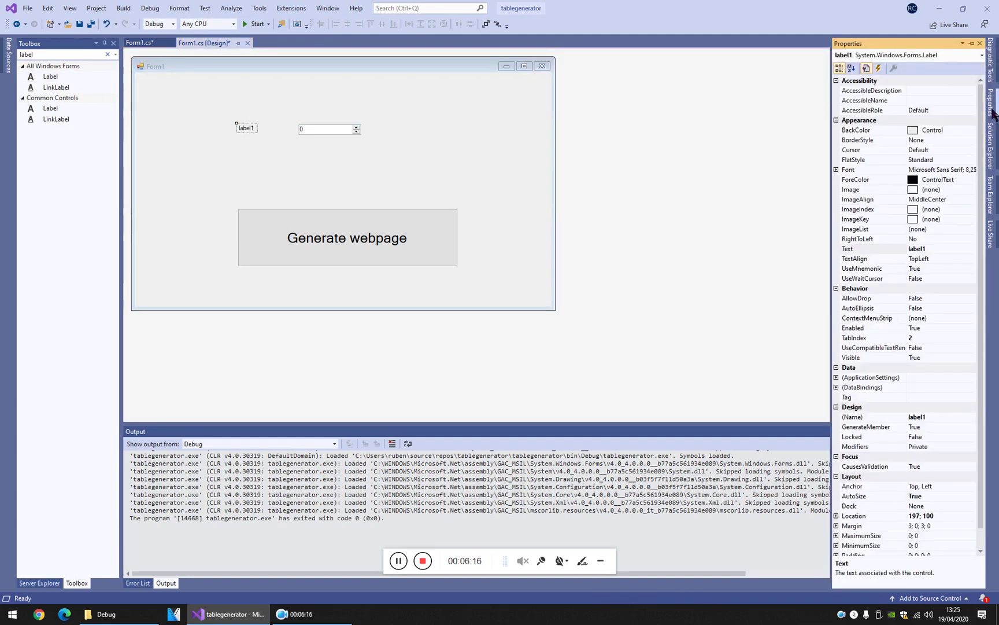
double_click(944, 255)
type("Number")
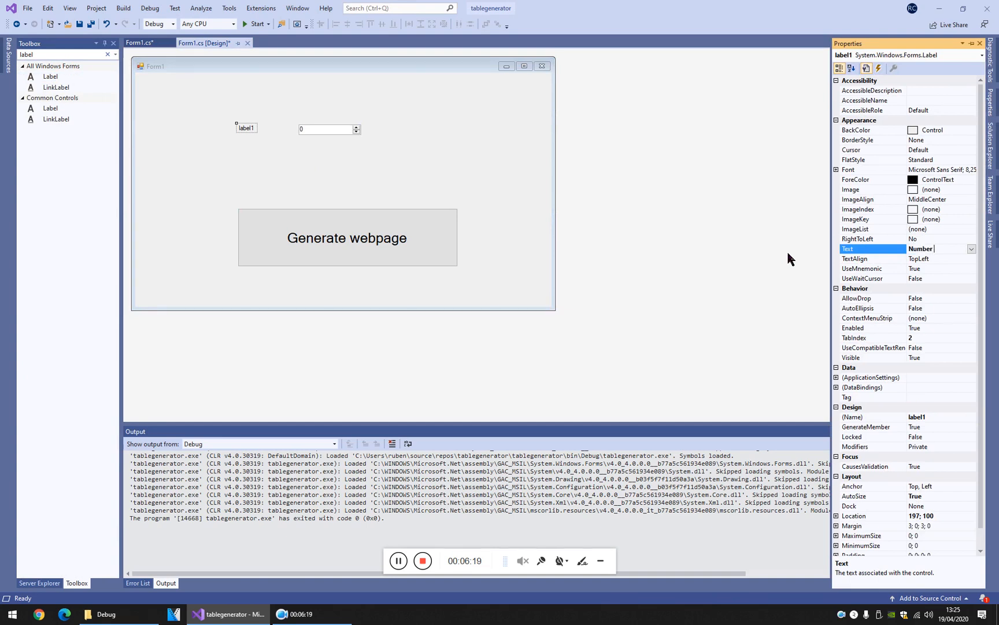
type(" of rows")
left_click(508, 149)
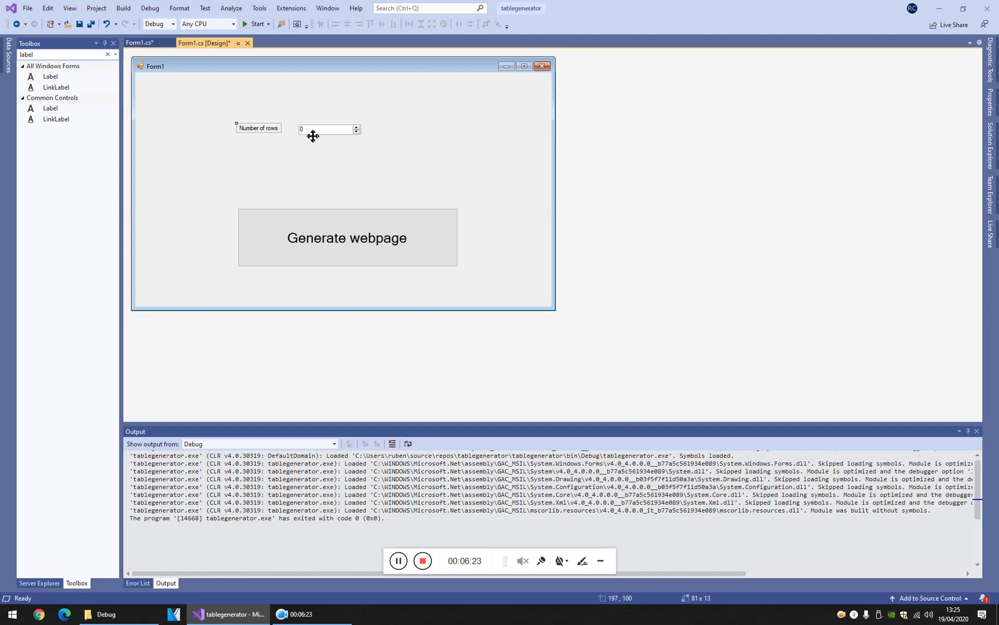
left_click_drag(324, 139, 315, 138)
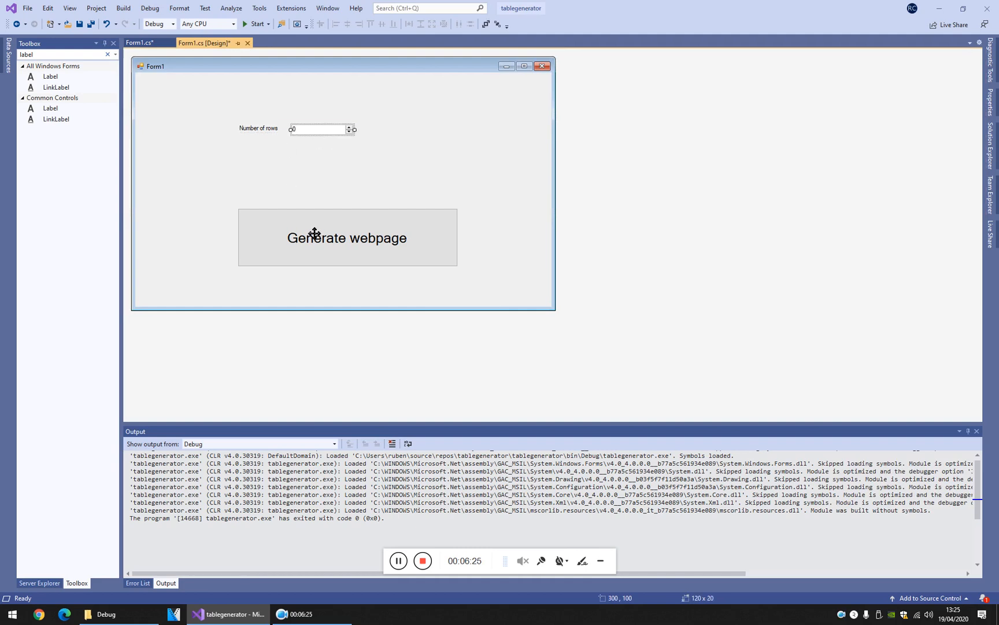
double_click(342, 256)
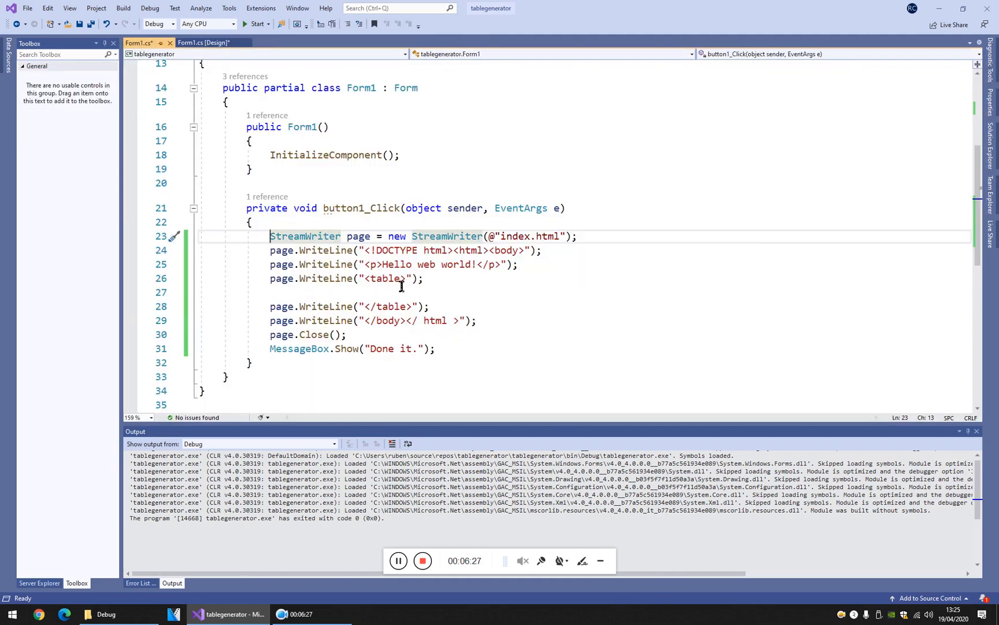
Insert an nrows line reading numericUpDown1.Value above the StreamWriter line and save.
left_click(451, 286)
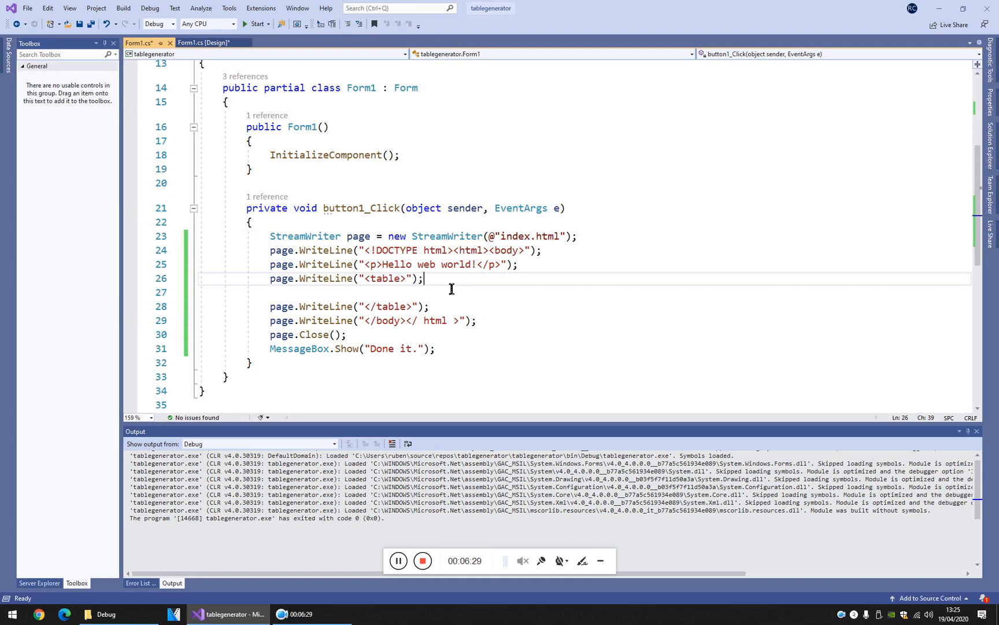
left_click(403, 232)
key("ctrl+Return")
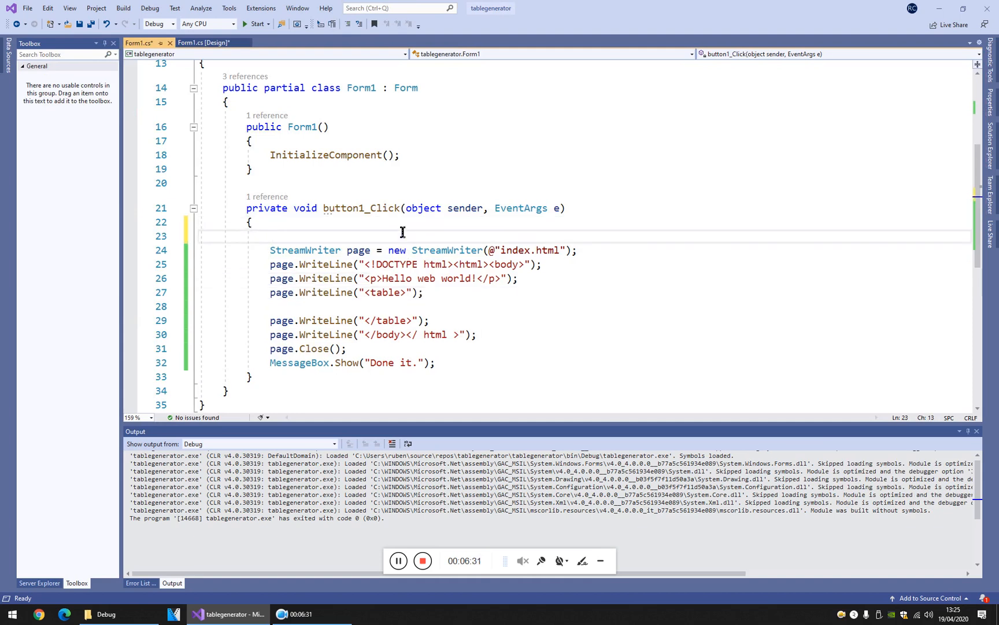
type("int n")
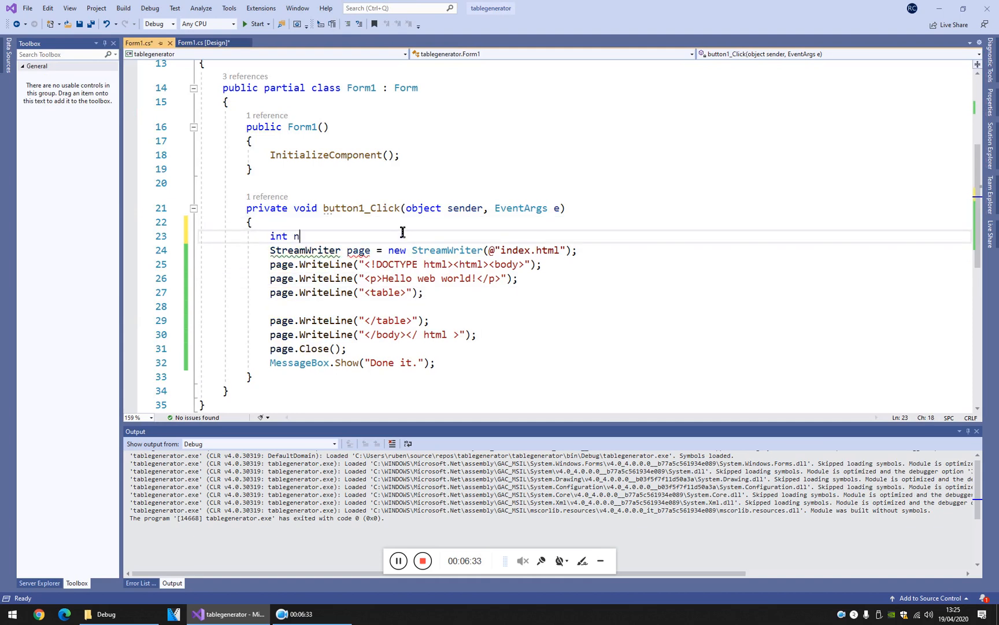
type("rows=")
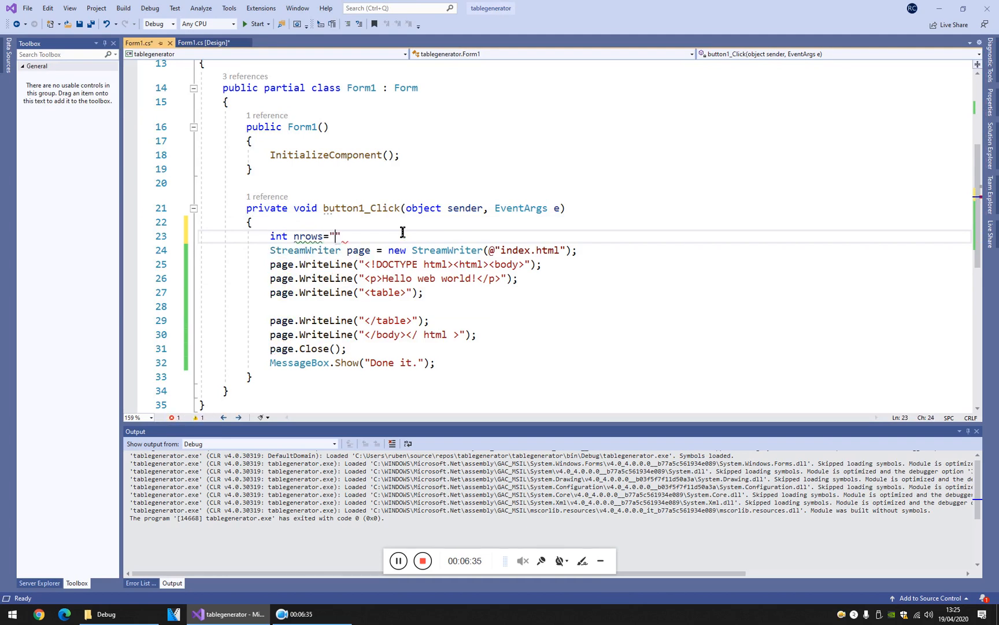
type("num")
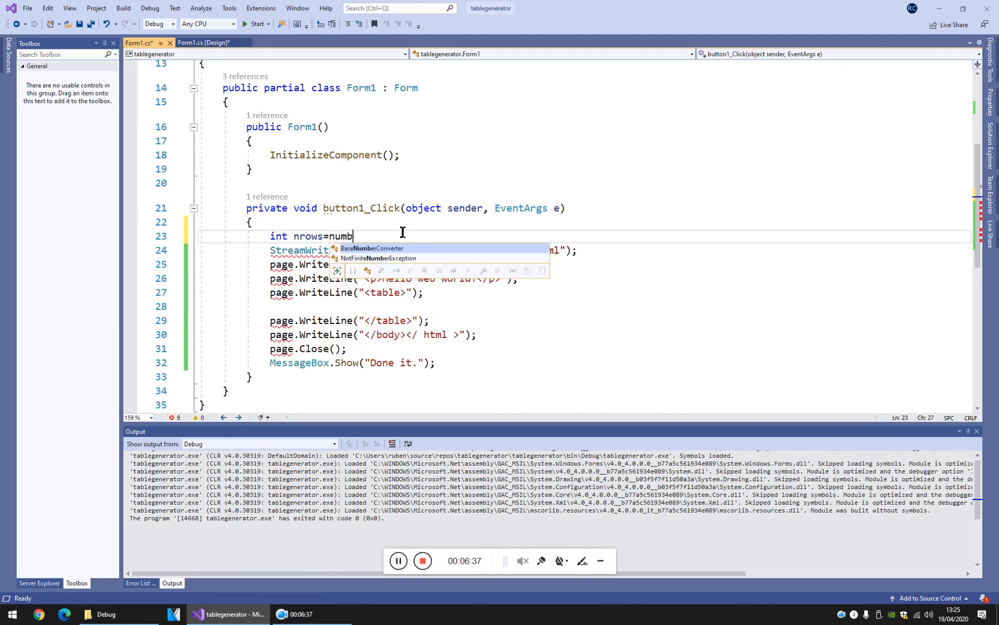
type("b")
key("BackSpace")
type("ericUpDown1")
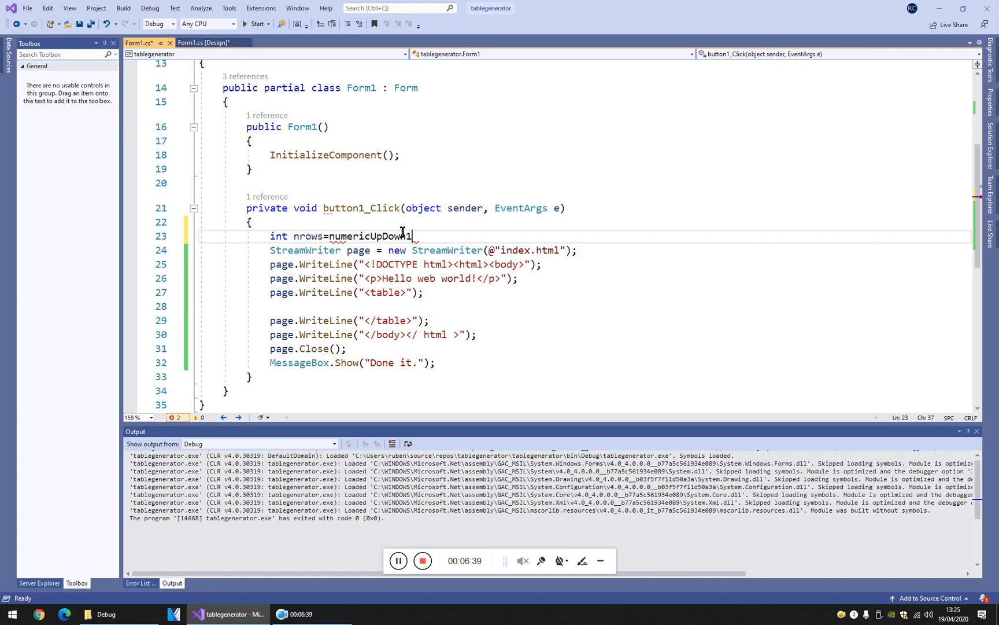
type(".Value")
type(";")
key("ctrl+s")
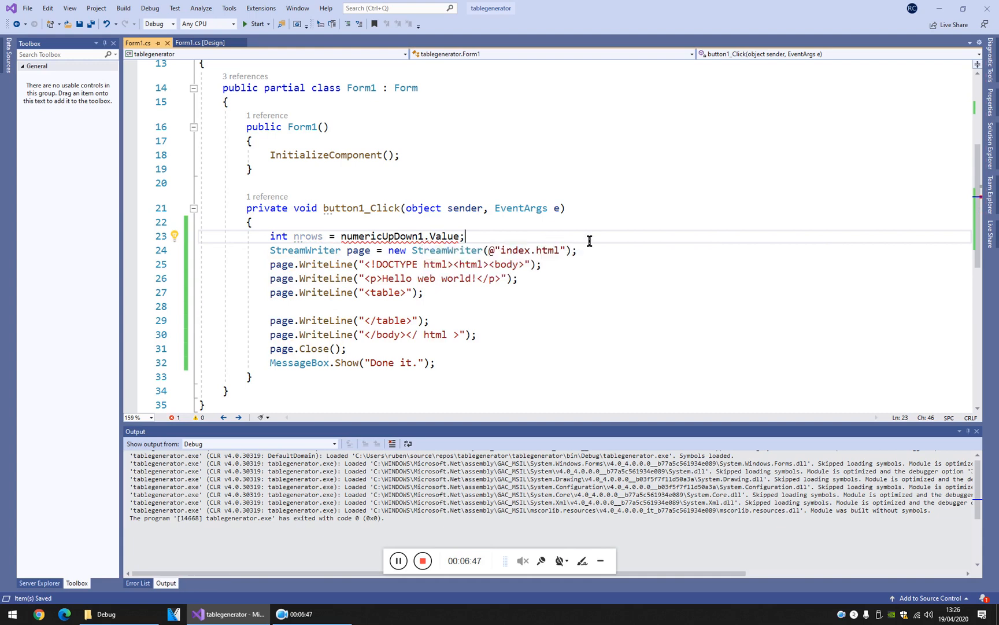
Wrap numericUpDown1.Value in a Convert.toInt32(...) call and save.
key("Left")
type(".")
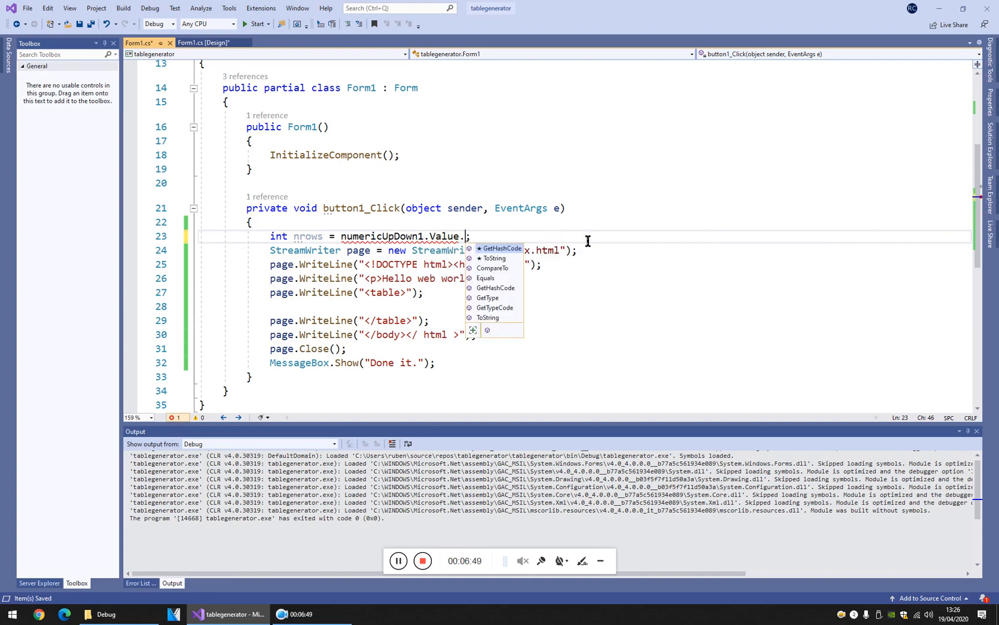
type("to")
key("BackSpace")
key("BackSpace")
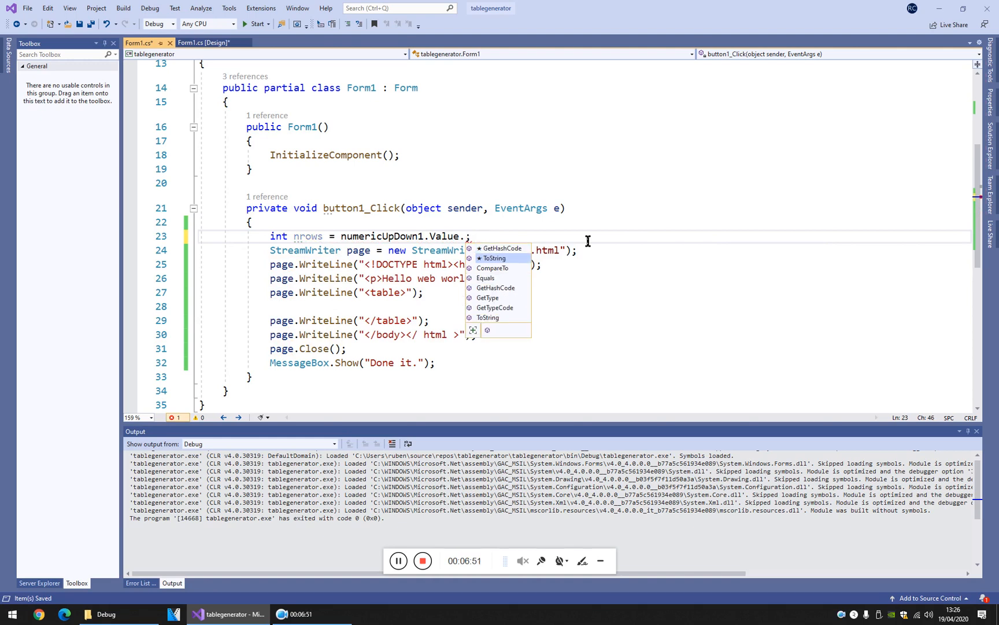
key("BackSpace")
key("ctrl+Left")
key("ctrl+Left")
key("ctrl+Left")
key("ctrl+Left")
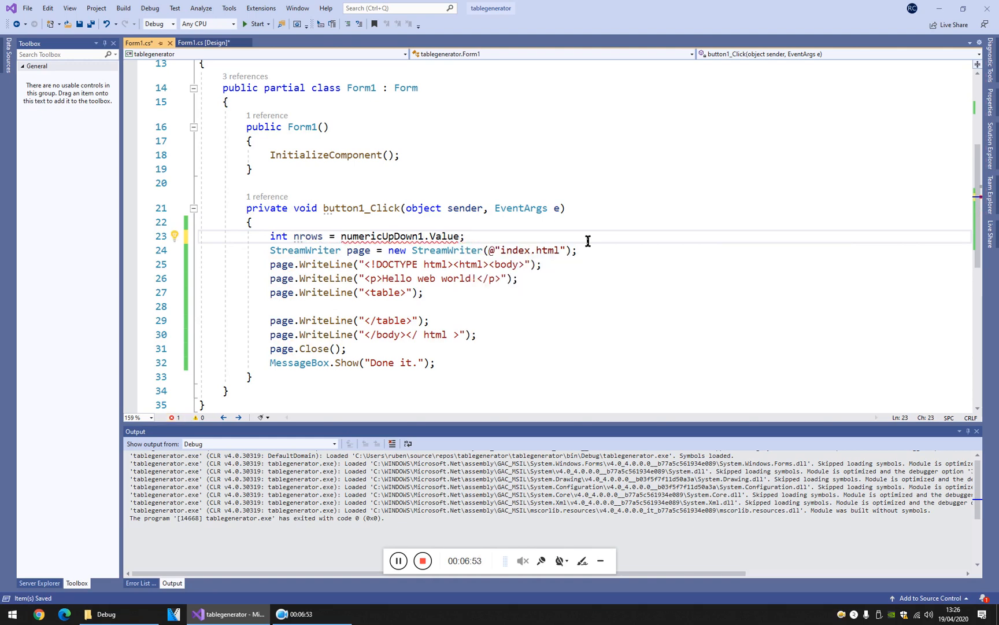
key("ctrl+Right")
type("Conver.")
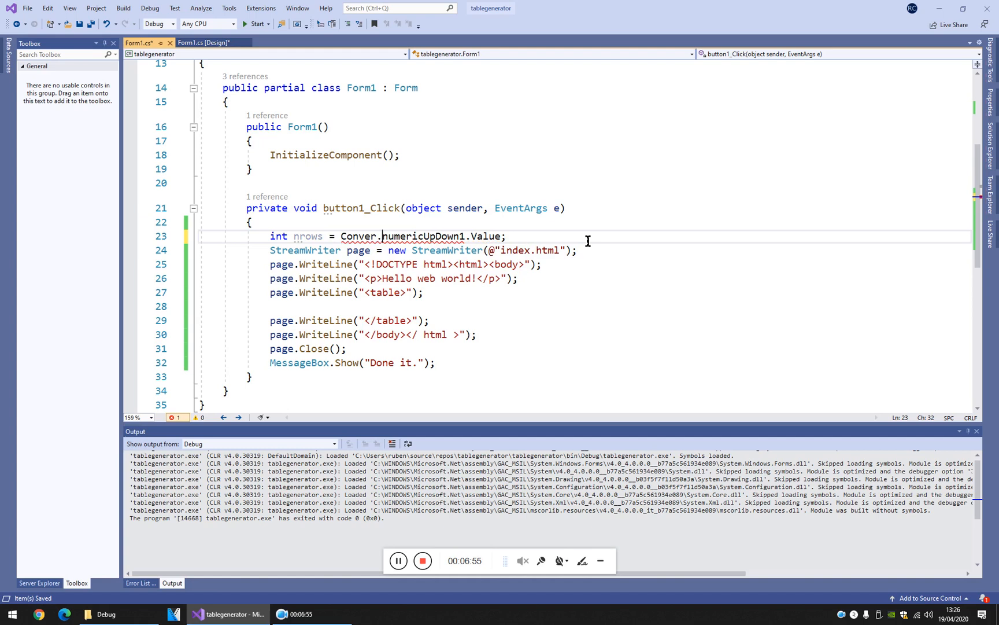
type("toI")
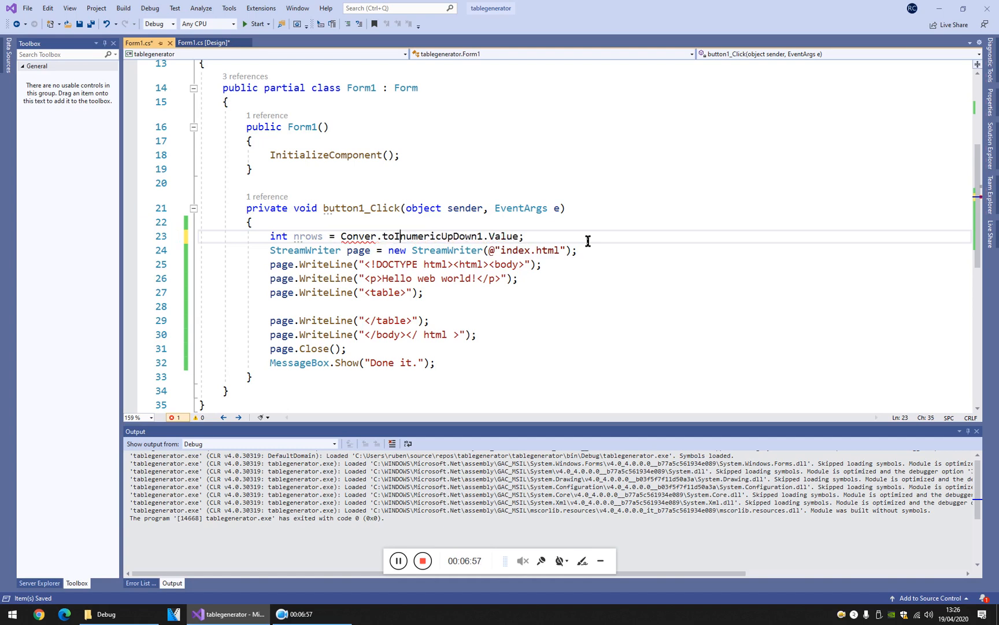
type("nt32(n")
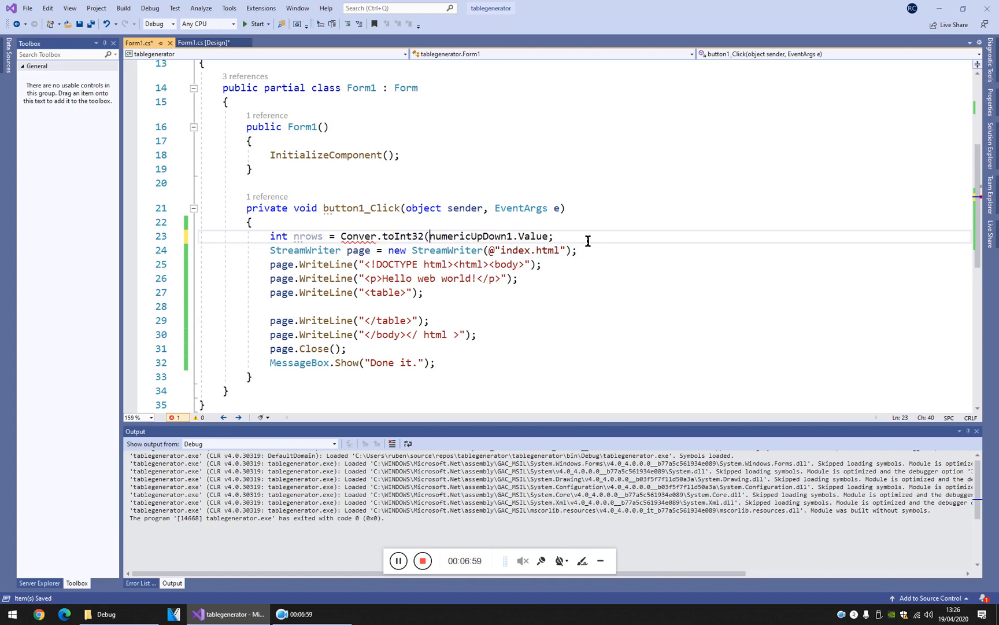
key("End")
key("Left")
type(")")
key("Down")
key("Home")
key("Home")
left_click(382, 237)
type("t")
key("ctrl+s")
Correct the method to Convert.ToInt32 via IntelliSense and save.
left_click(608, 238)
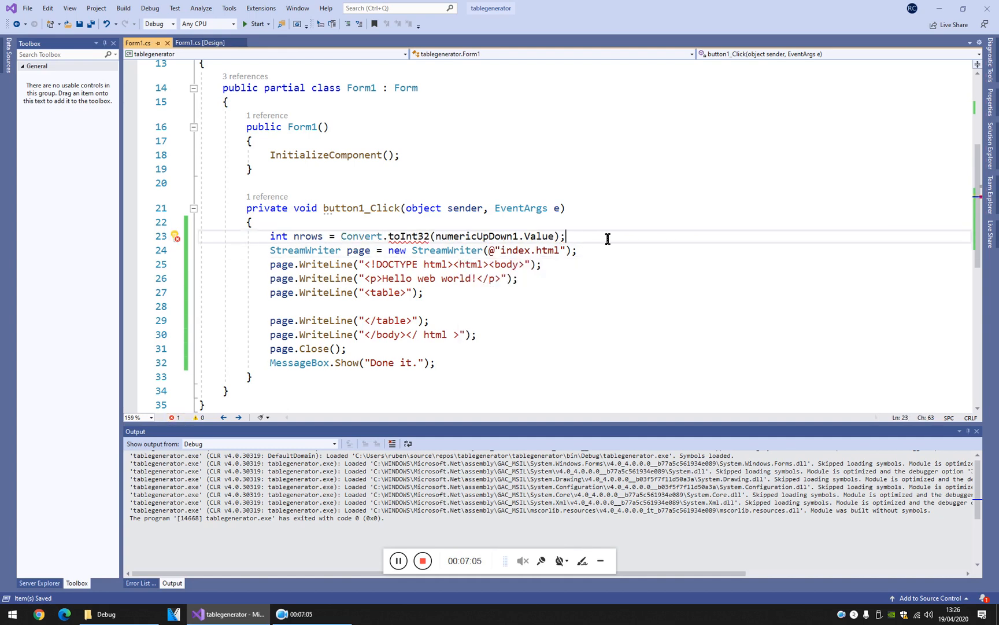
mouse_move(409, 236)
left_click(428, 237)
key("BackSpace")
key("BackSpace")
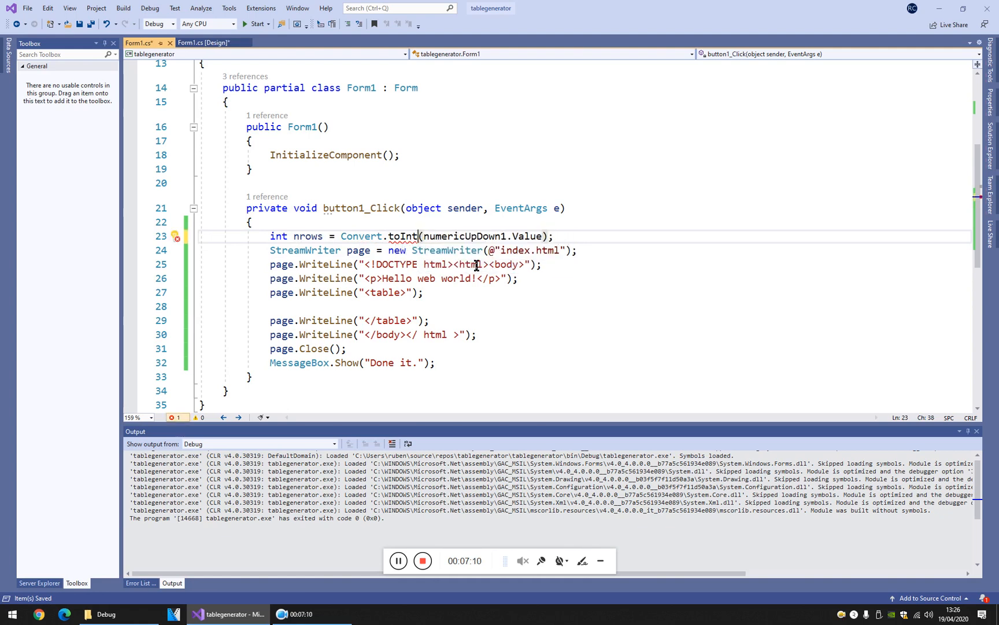
key("ctrl+shift+Left")
key("BackSpace")
key("ctrl+space")
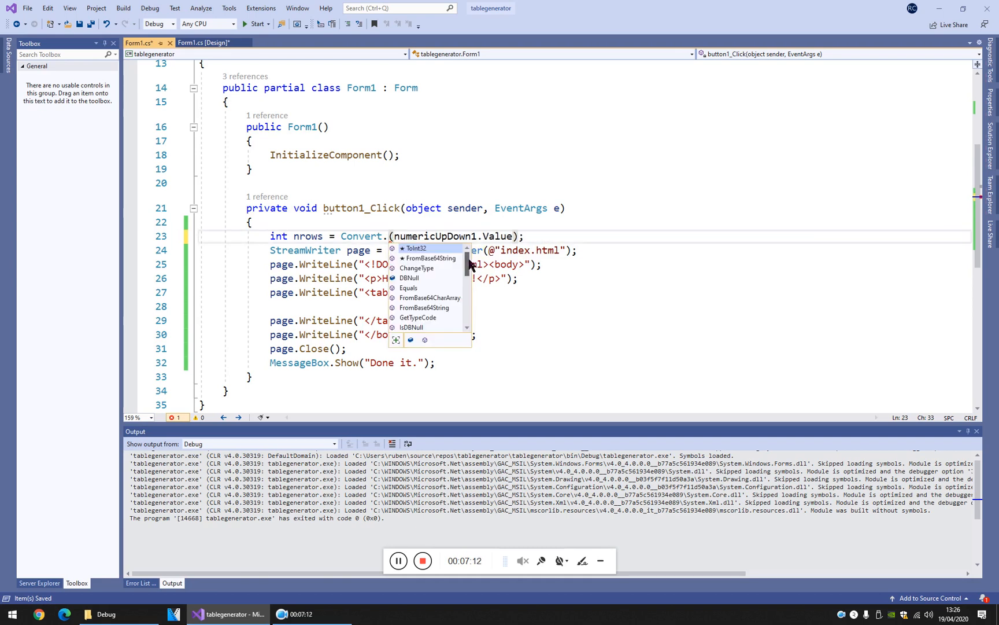
key("Tab")
key("ctrl+s")
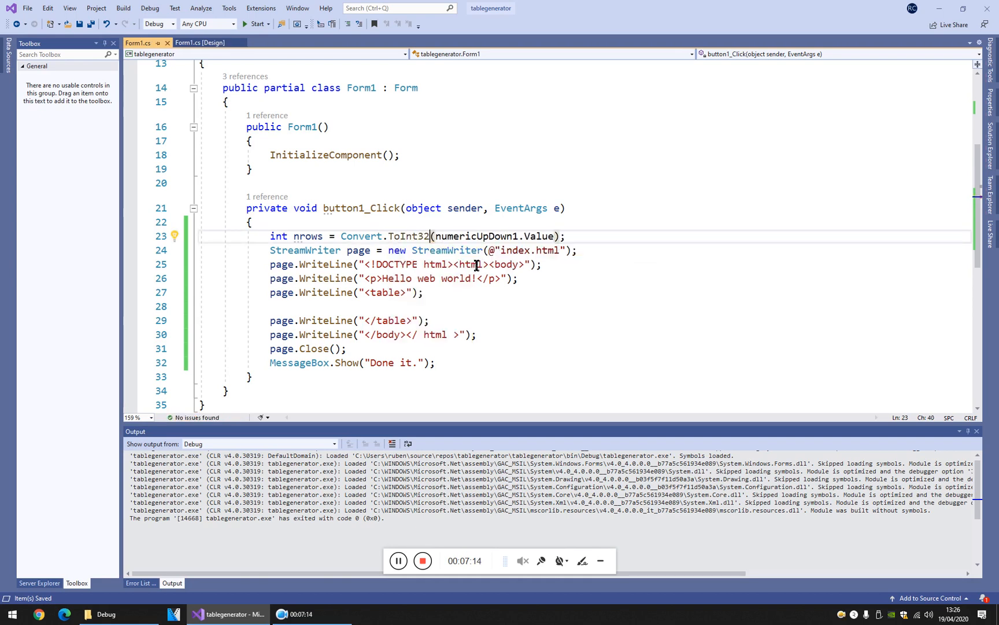
left_click(540, 265)
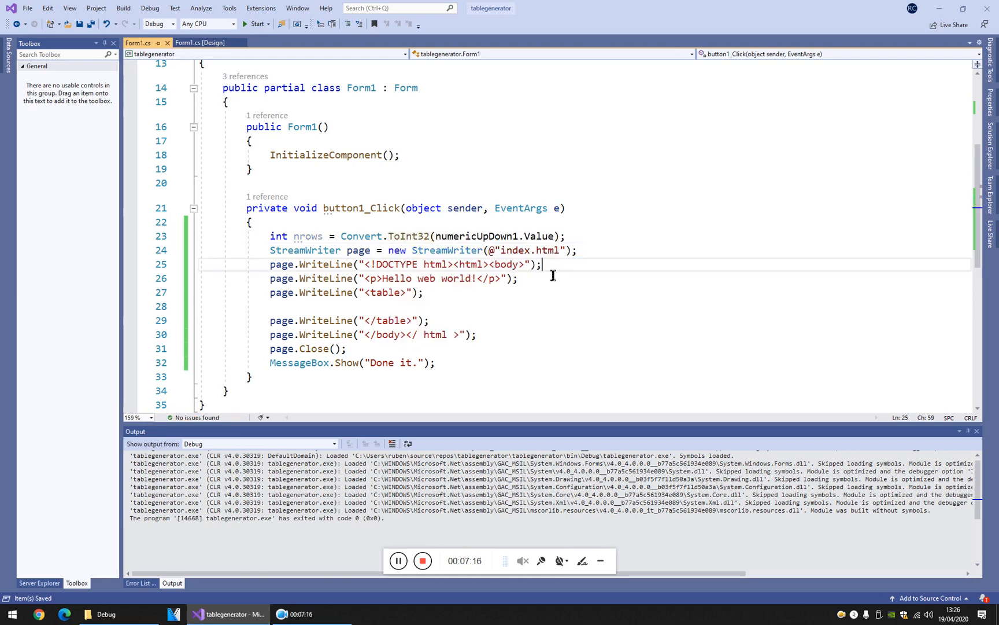
Write for(int i=0;i<nrows;i++) with empty braces after the <table> line.
left_click(343, 309)
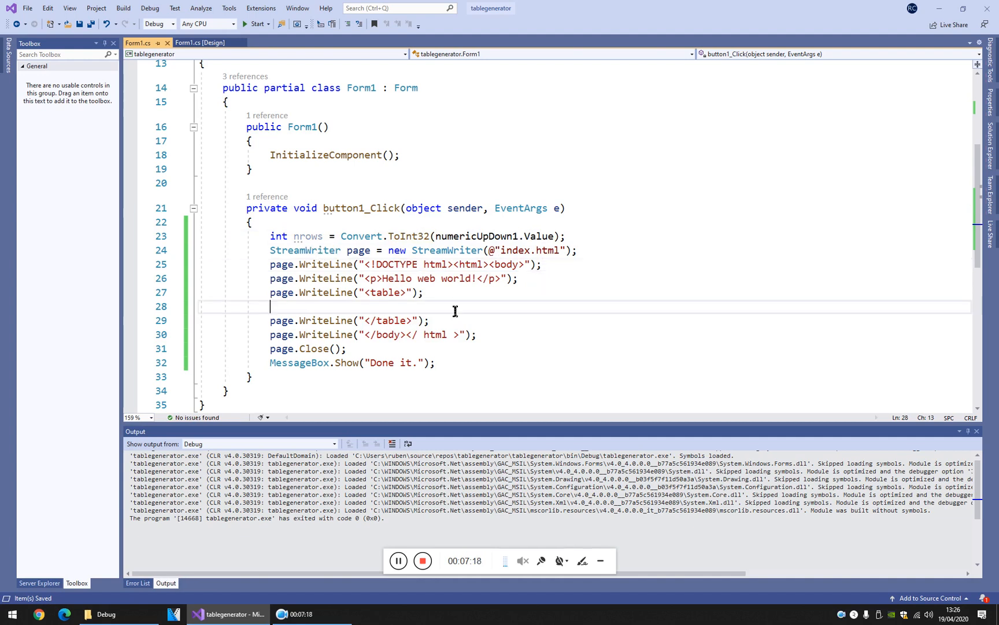
type("for(")
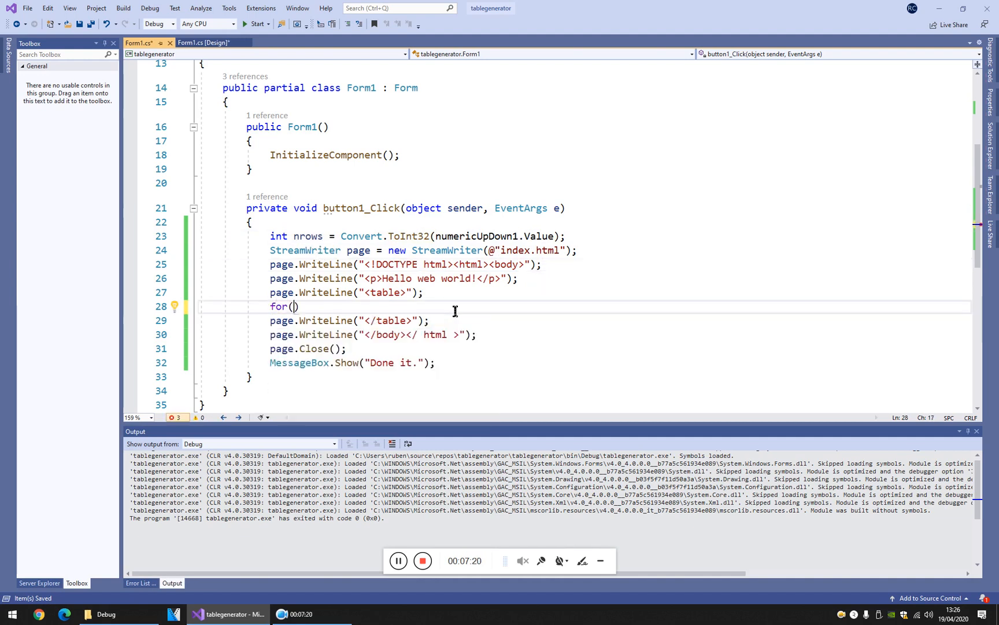
type("int i=0;i")
type("<")
type("nrows")
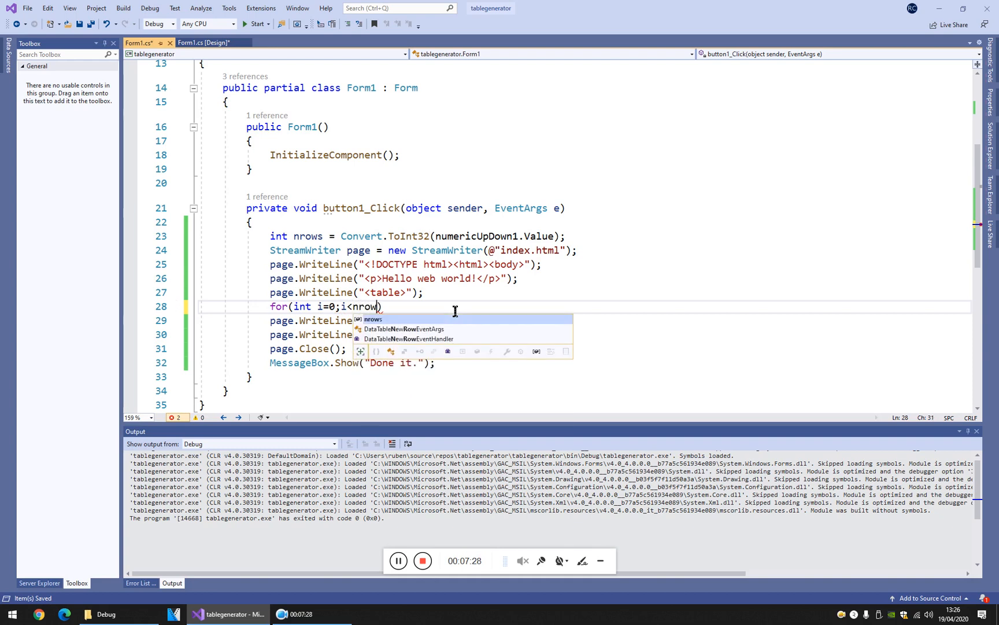
type(";")
type("i+")
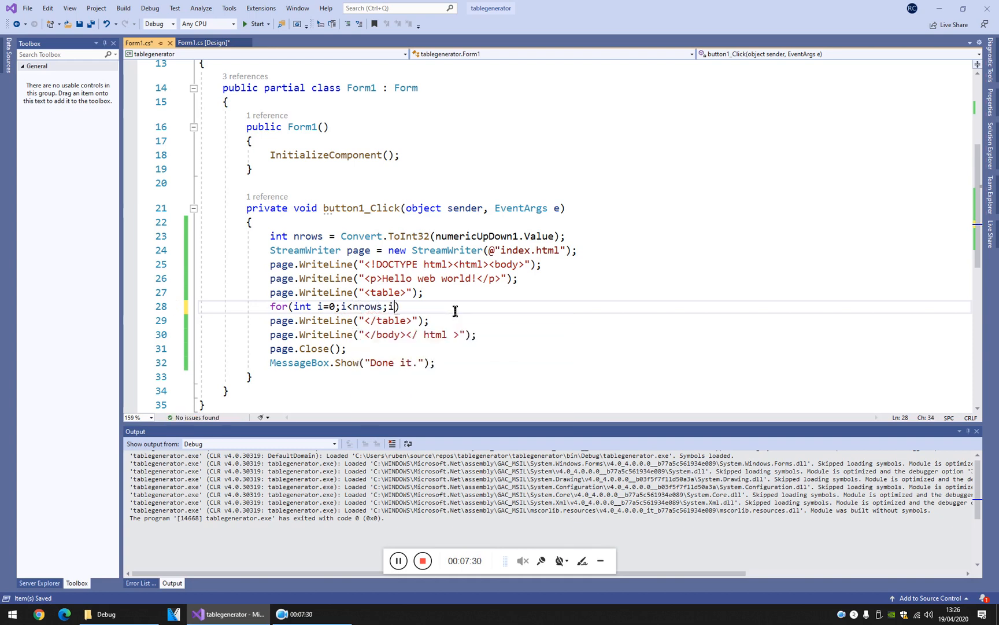
type("+")
key("Return")
type("{")
key("Return")
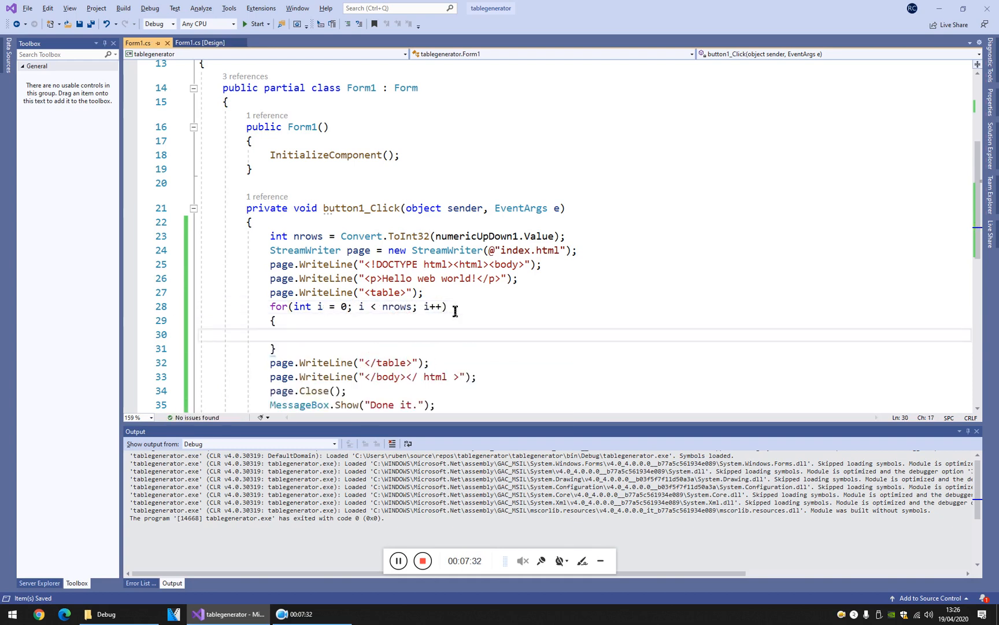
scroll(456, 313, "down", 1)
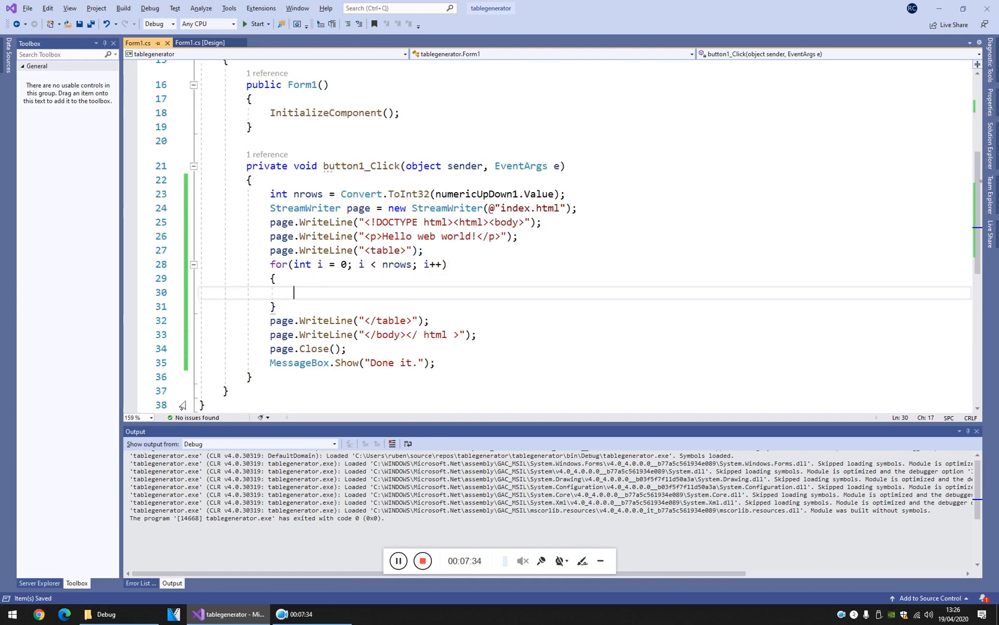
left_click(312, 194)
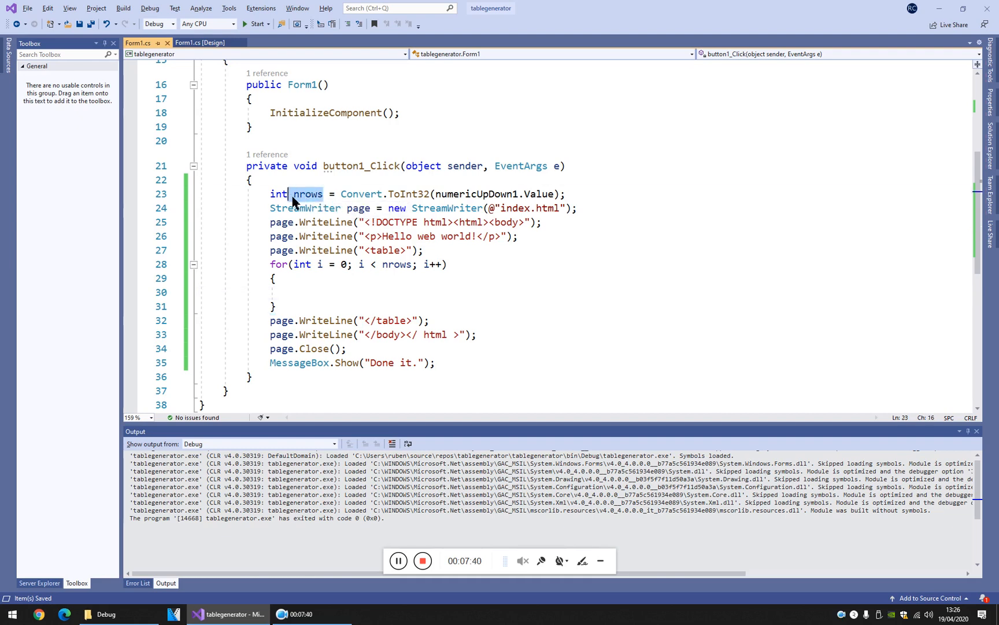
left_click(253, 25)
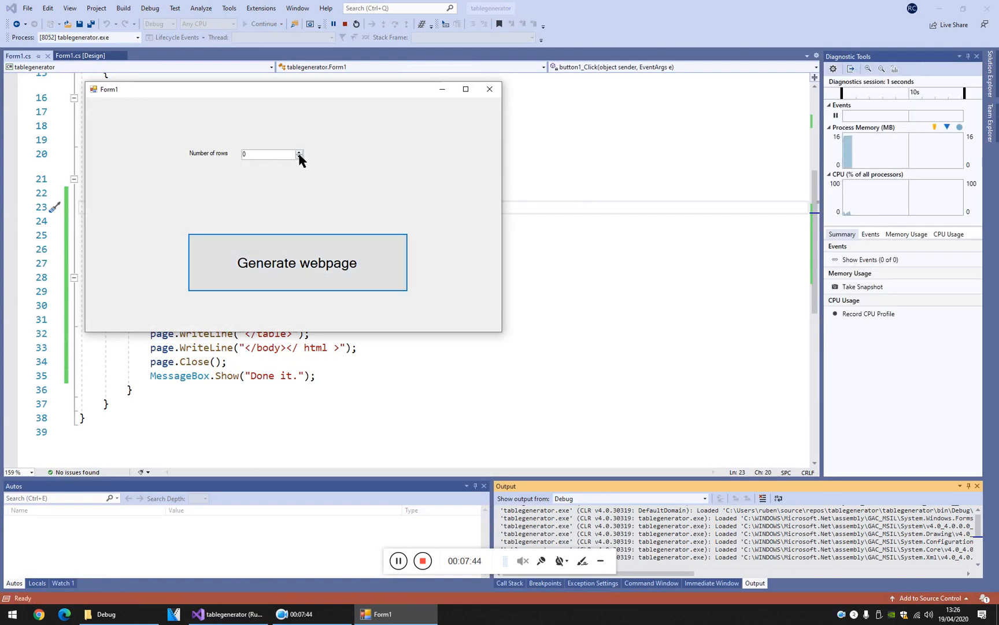
left_click(490, 89)
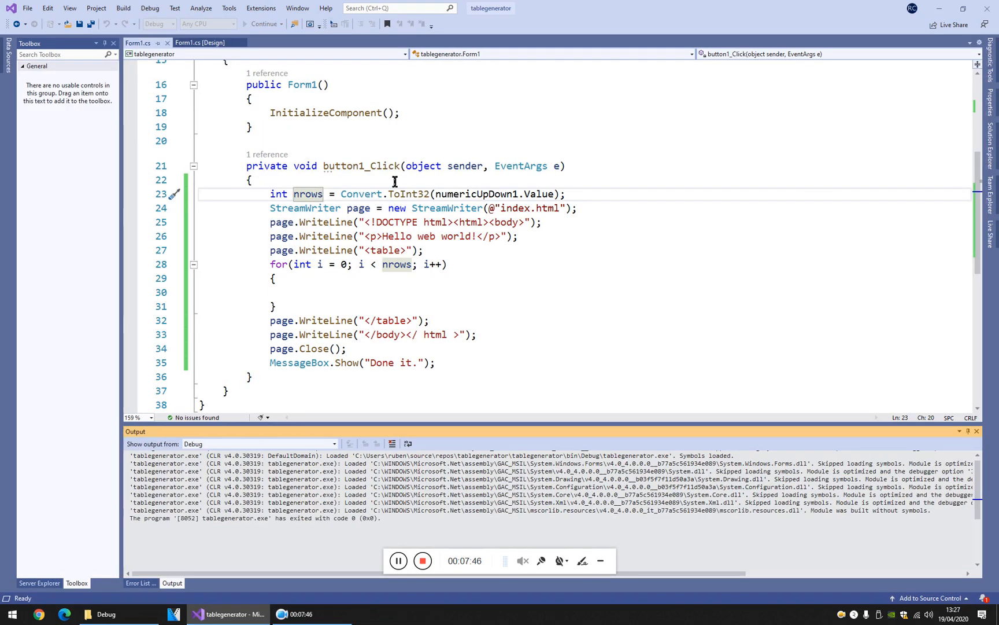
left_click(363, 296)
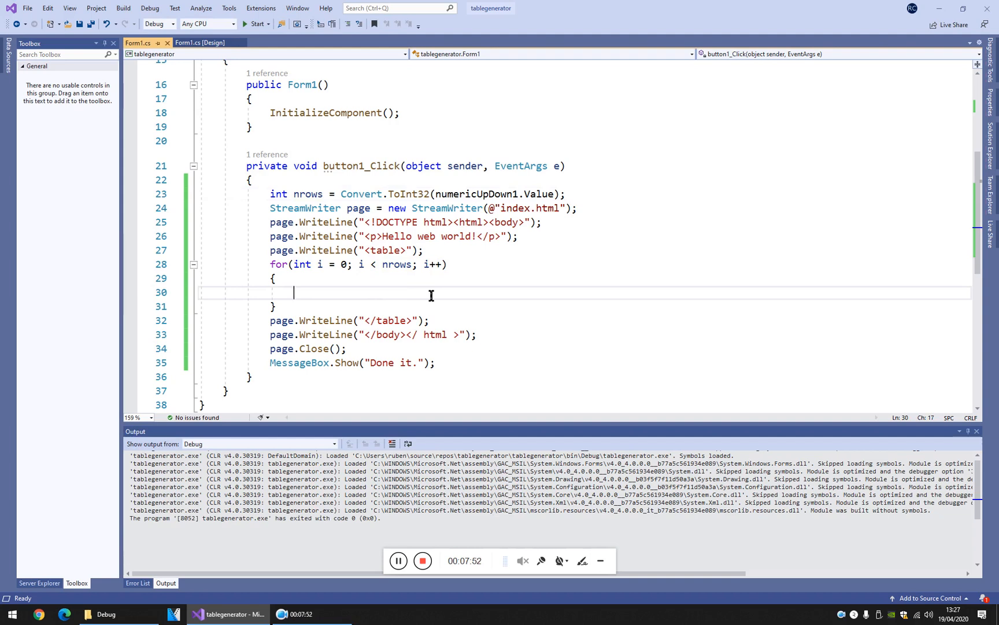
type("page.w")
Make the loop write page.WriteLine("<tr></tr>"); save, run with 3 rows and generate.
key("Tab")
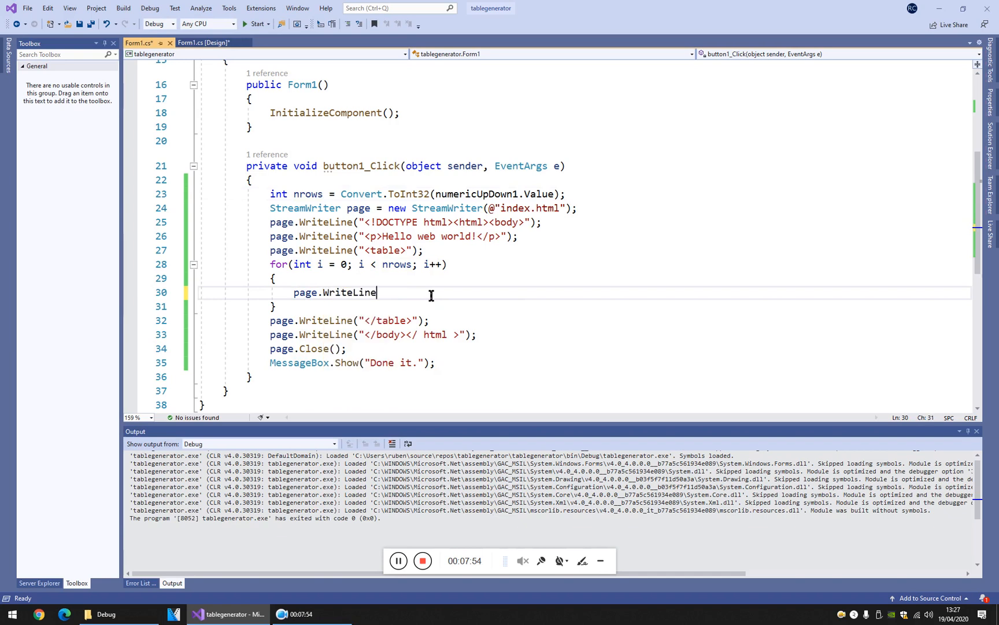
type("(")
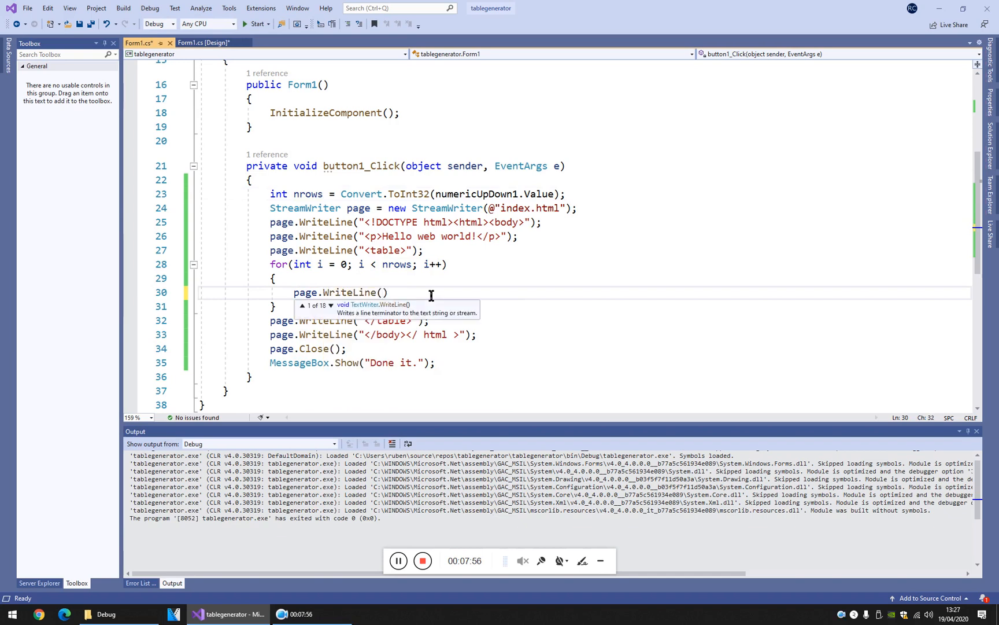
type("\"")
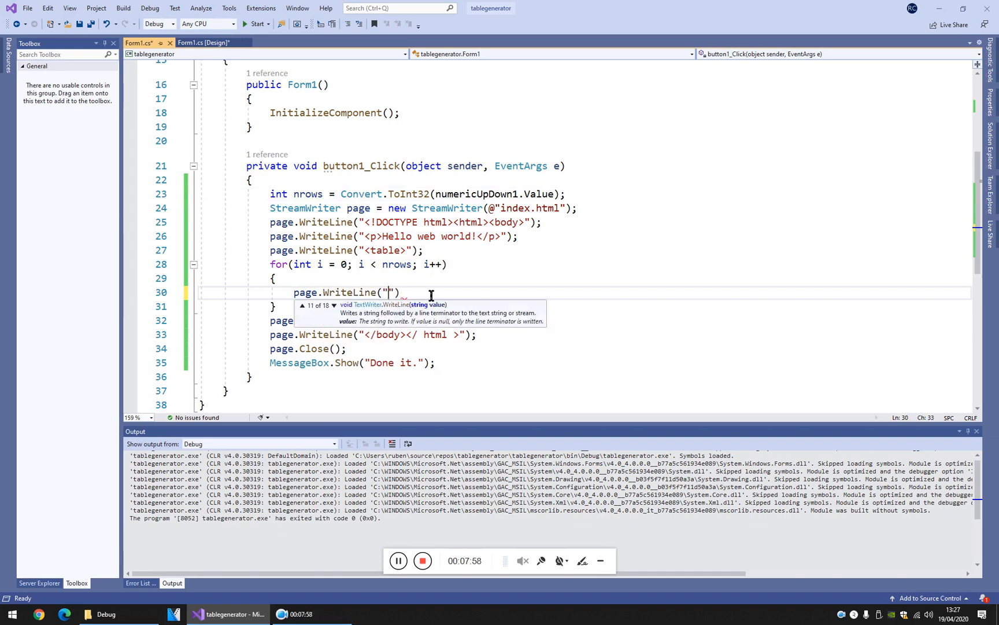
type("<tr>")
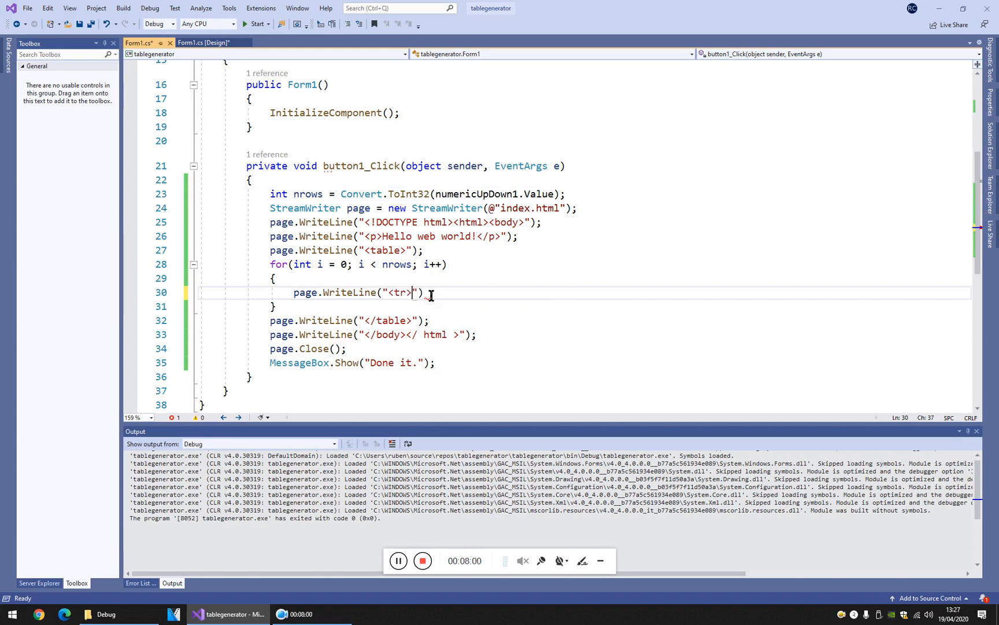
type("</tr")
type(">\")")
type(";")
key("ctrl+s")
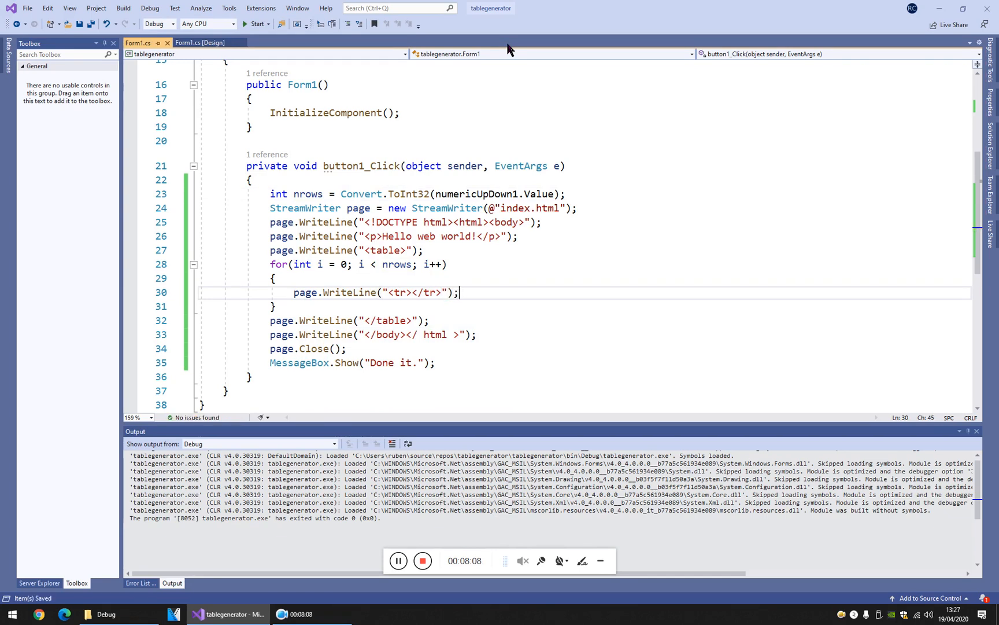
left_click(256, 25)
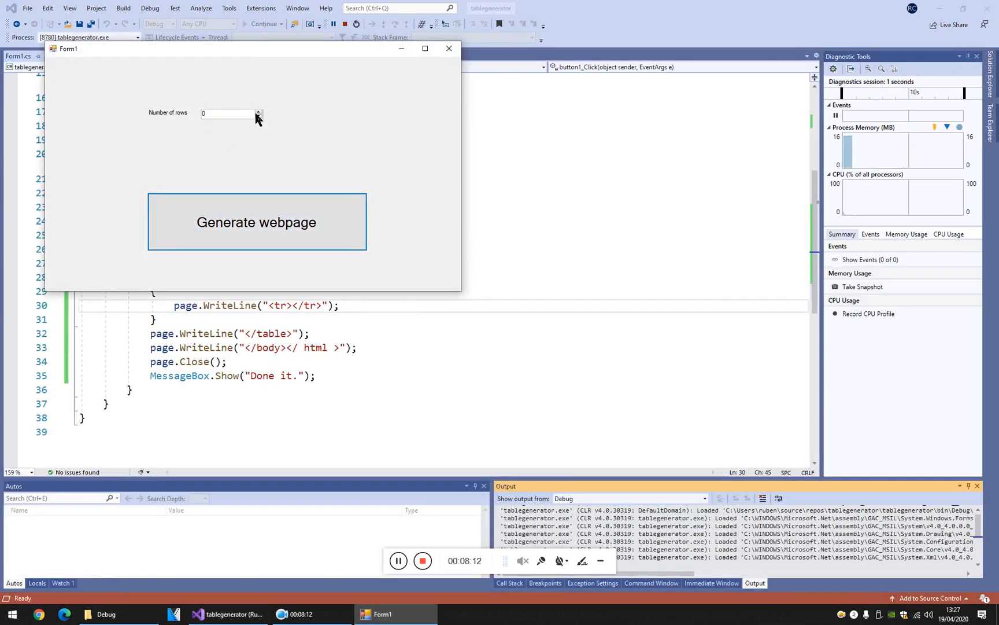
left_click(257, 112)
left_click(258, 112)
left_click(258, 112)
left_click(272, 231)
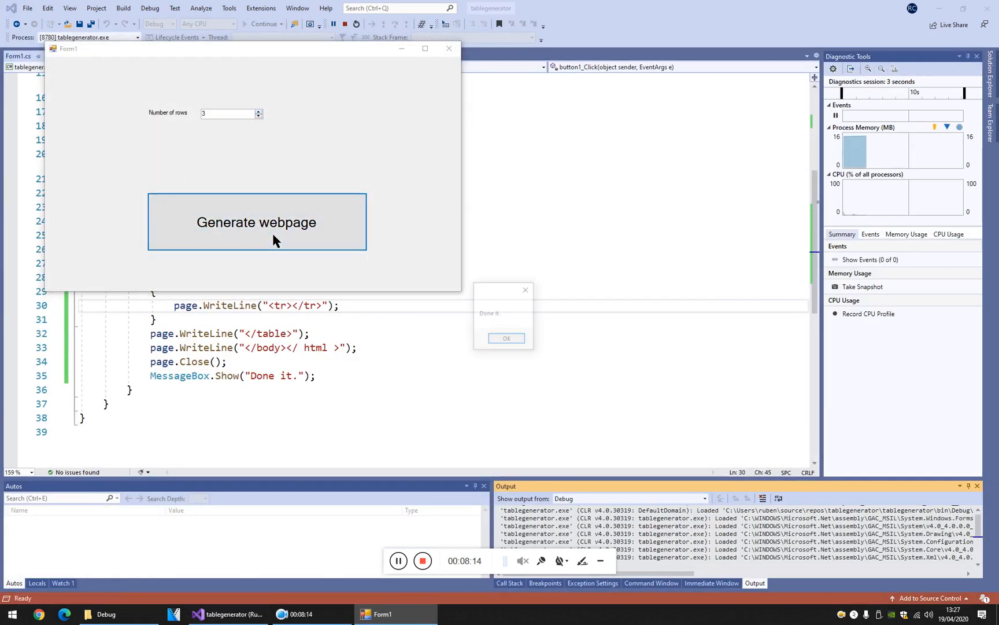
Dismiss the Done it. message, close the form and open the project's containing folder.
left_click(506, 338)
left_click(449, 48)
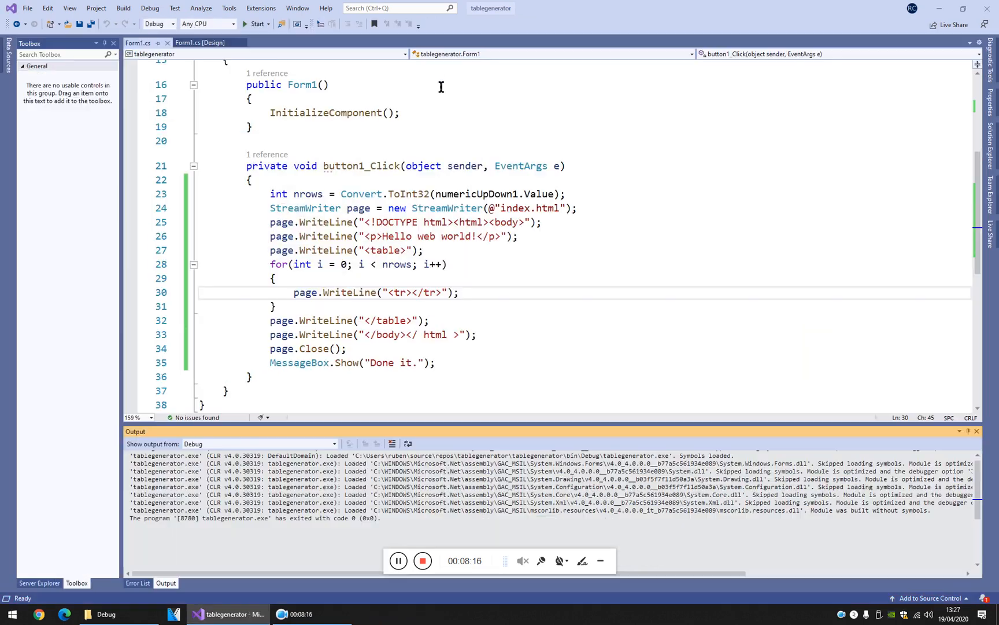
right_click(150, 45)
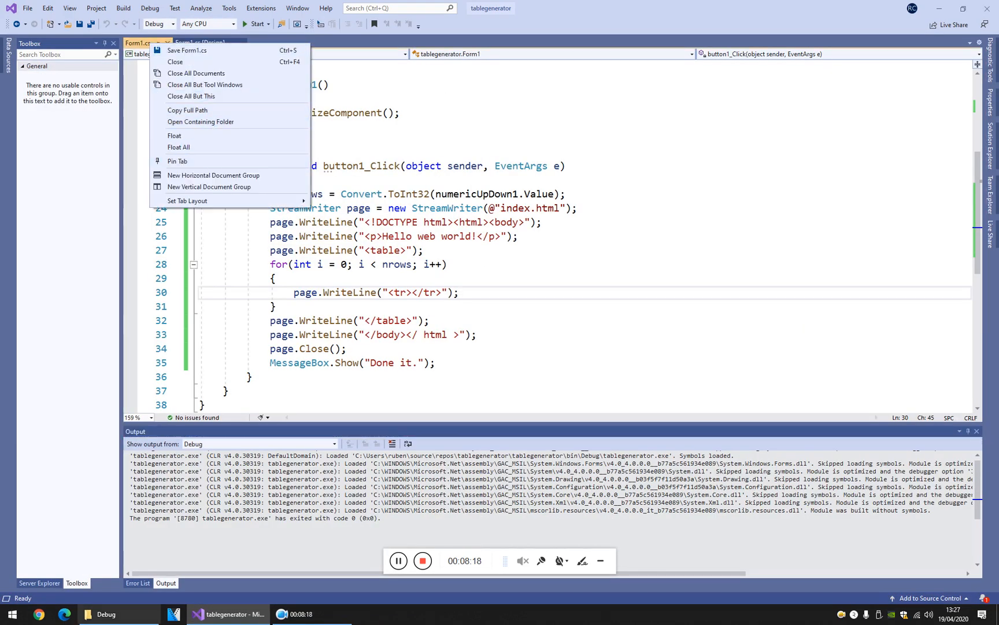
left_click(201, 122)
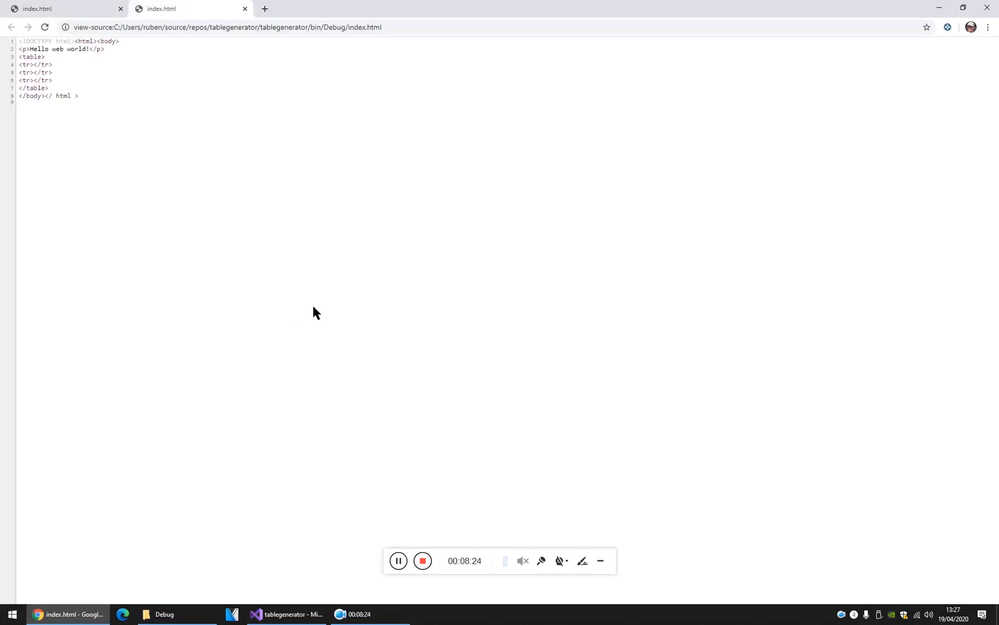
scroll(55, 96, "up", 9, "ctrl")
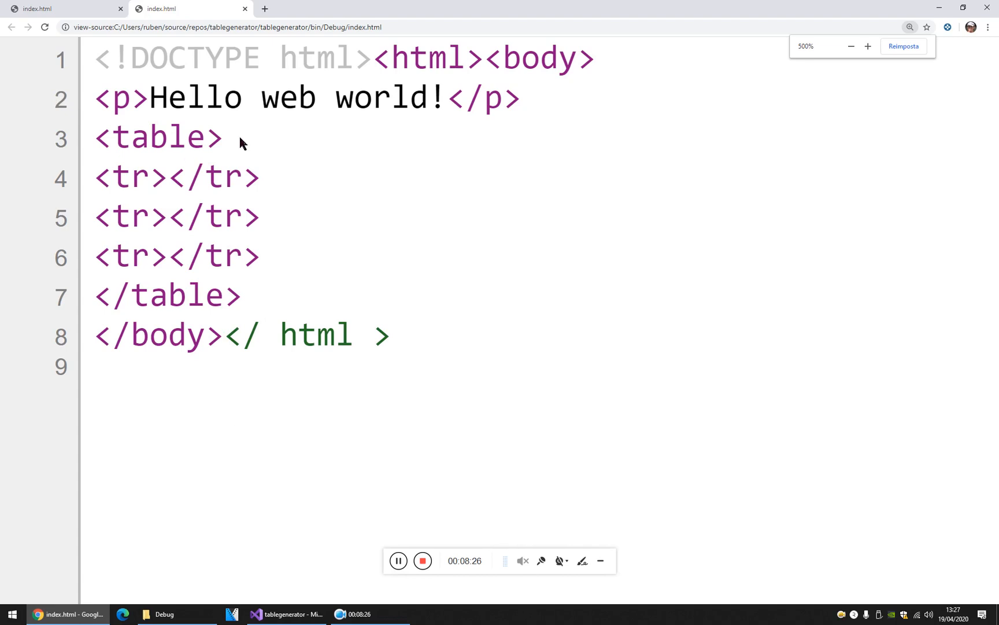
middle_click(176, 8)
middle_click(71, 7)
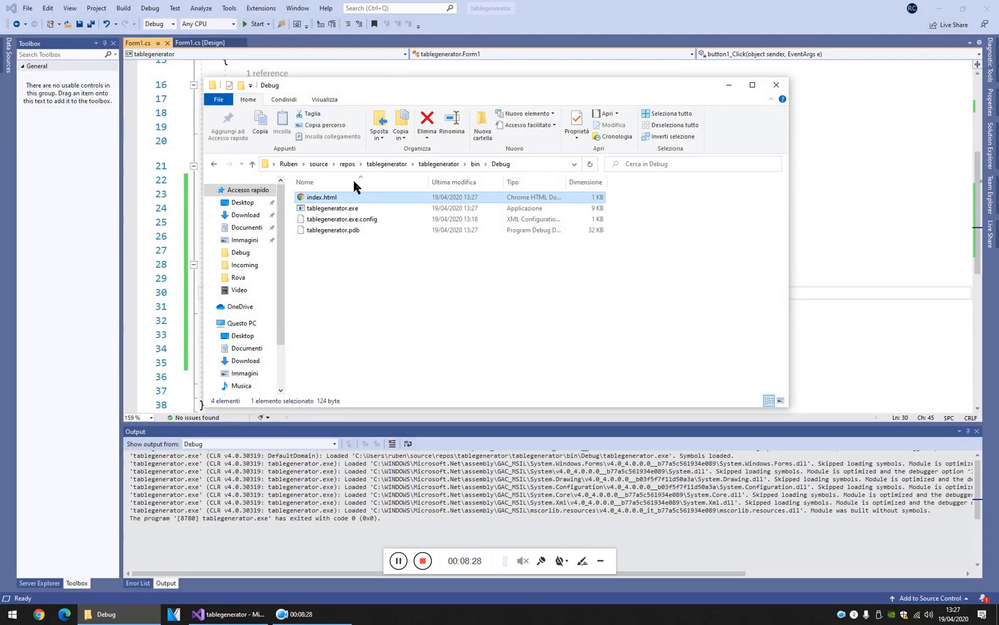
Cut </tr> from line 30 so it writes only <tr>, leaving blank lines inside the loop.
left_click(435, 8)
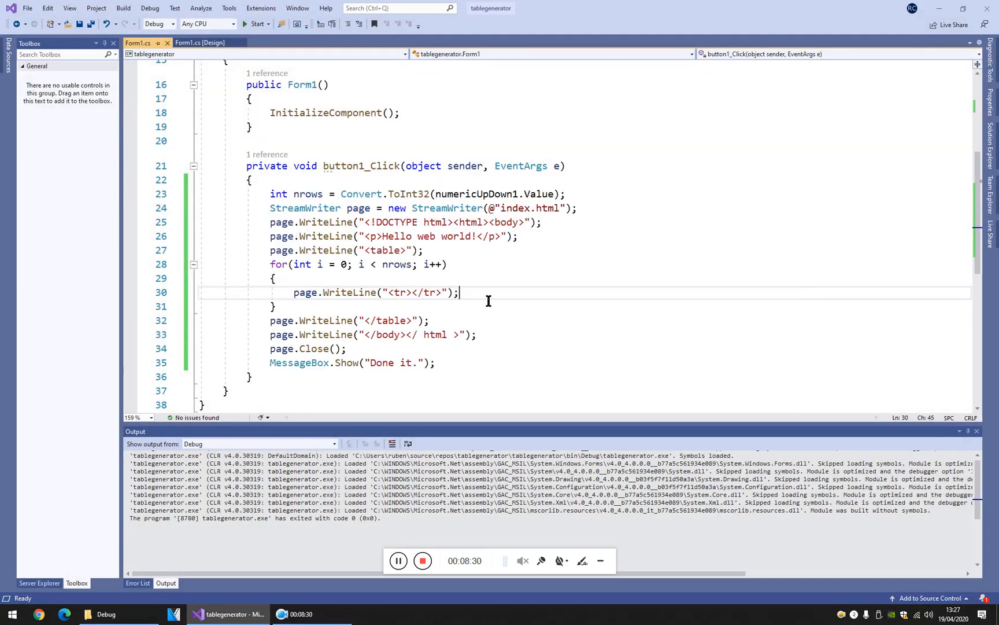
key("shift+Left")
key("shift+Left")
key("shift+Left")
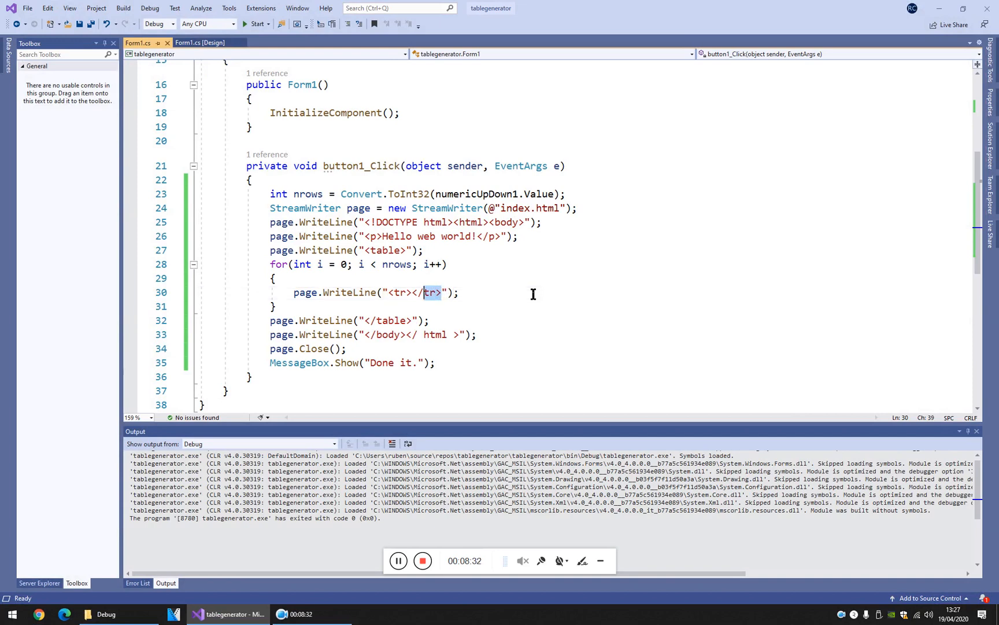
key("shift+Left")
key("shift+Left")
key("shift+Left")
key("shift+Right")
key("ctrl+x")
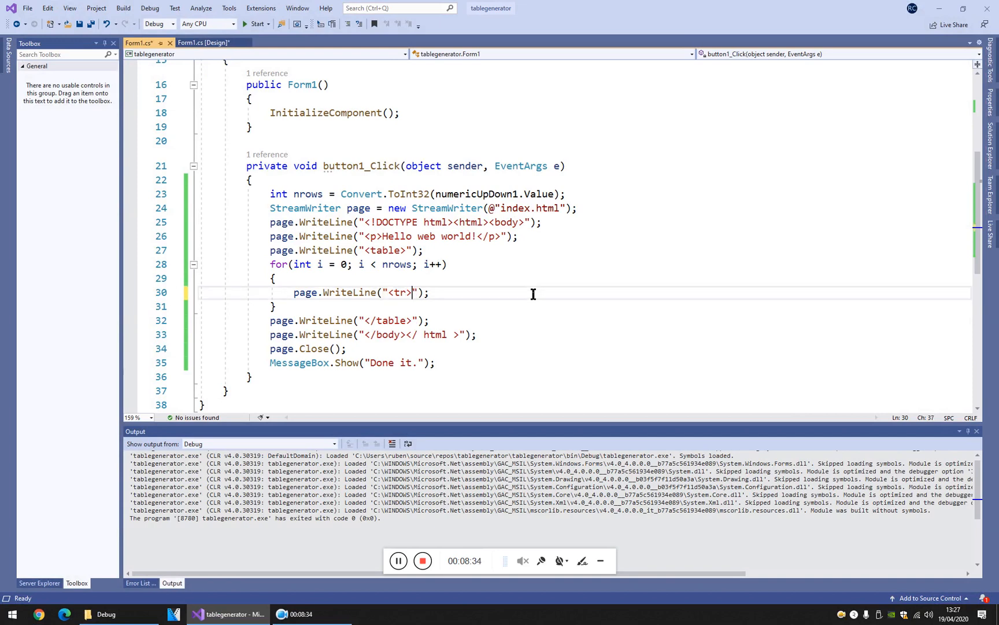
key("Return")
key("Return")
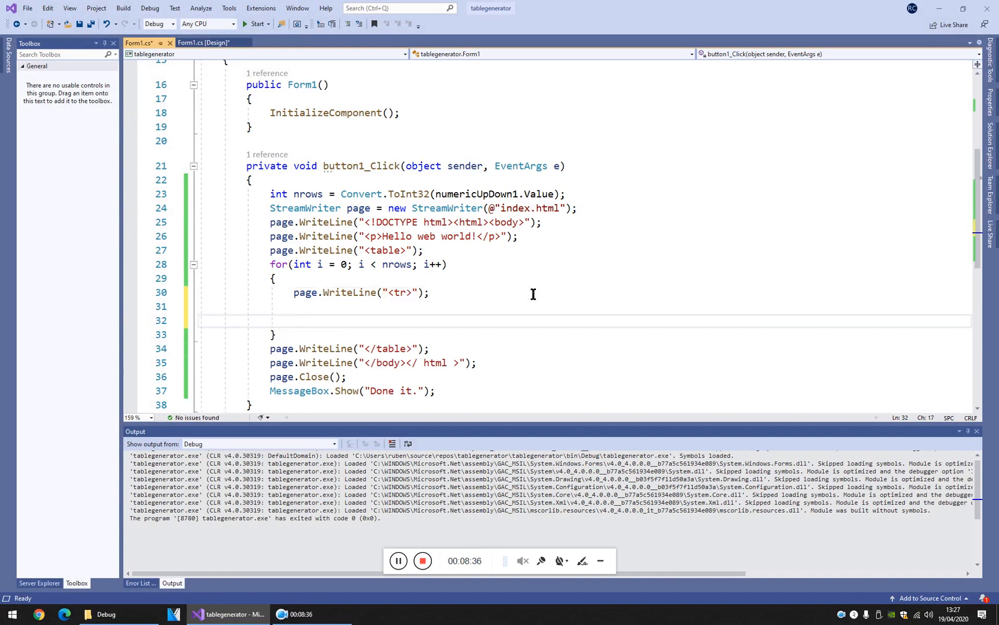
type("page.wi")
key("Return")
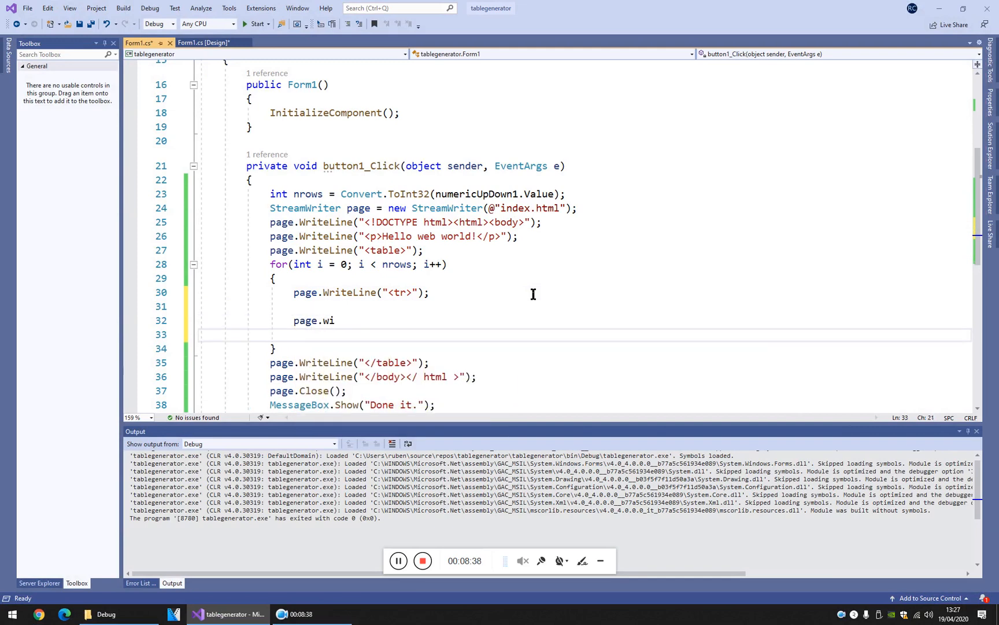
Write the closing tag with page.Write("</tr>"); start an inner for( between, and save.
key("BackSpace")
key("BackSpace")
key("BackSpace")
type("wr")
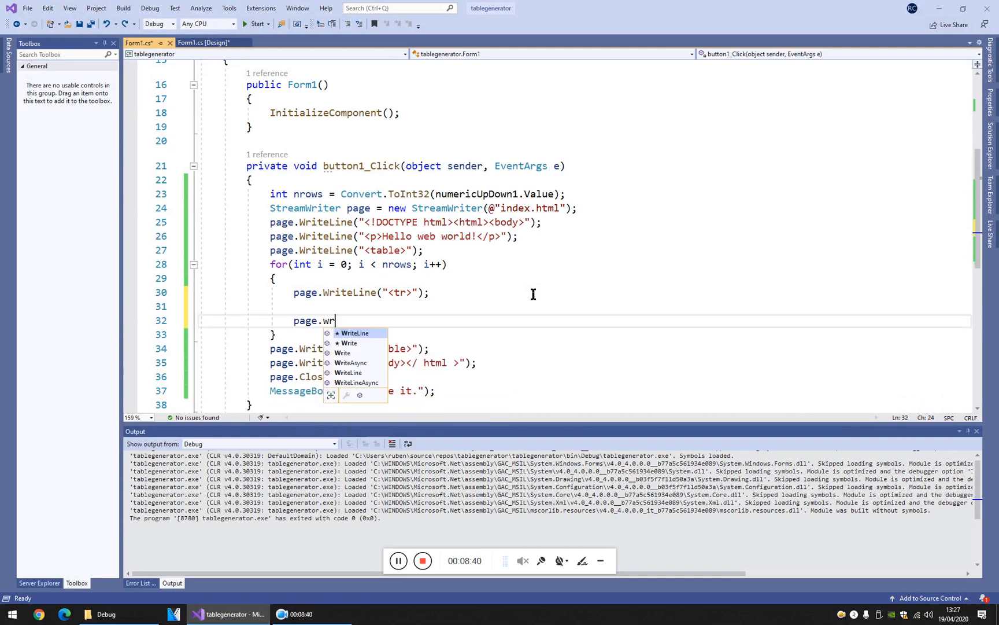
key("Tab")
type("(\"</tr>")
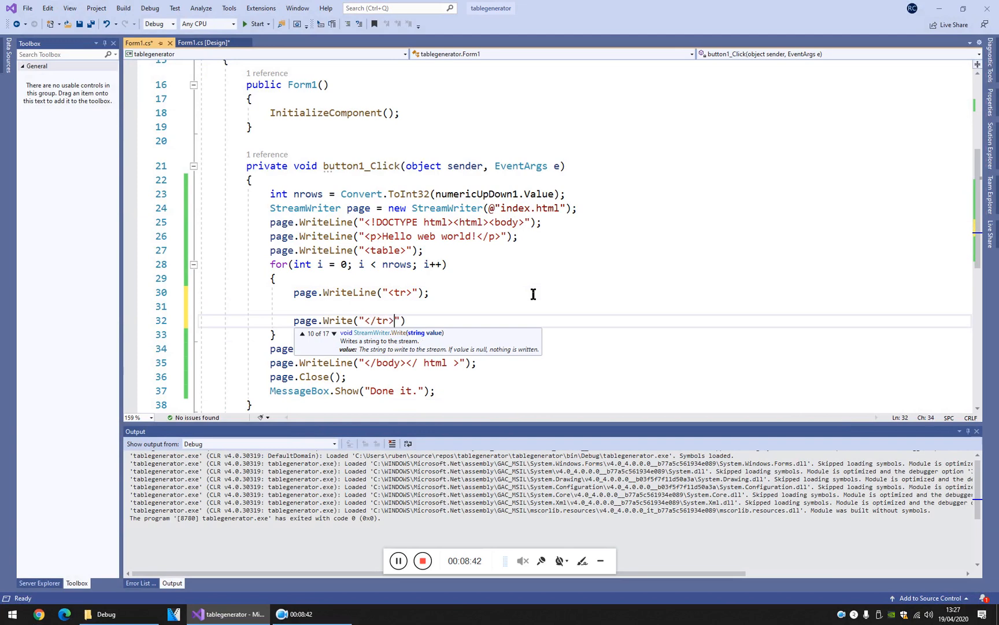
type("\");")
key("Up")
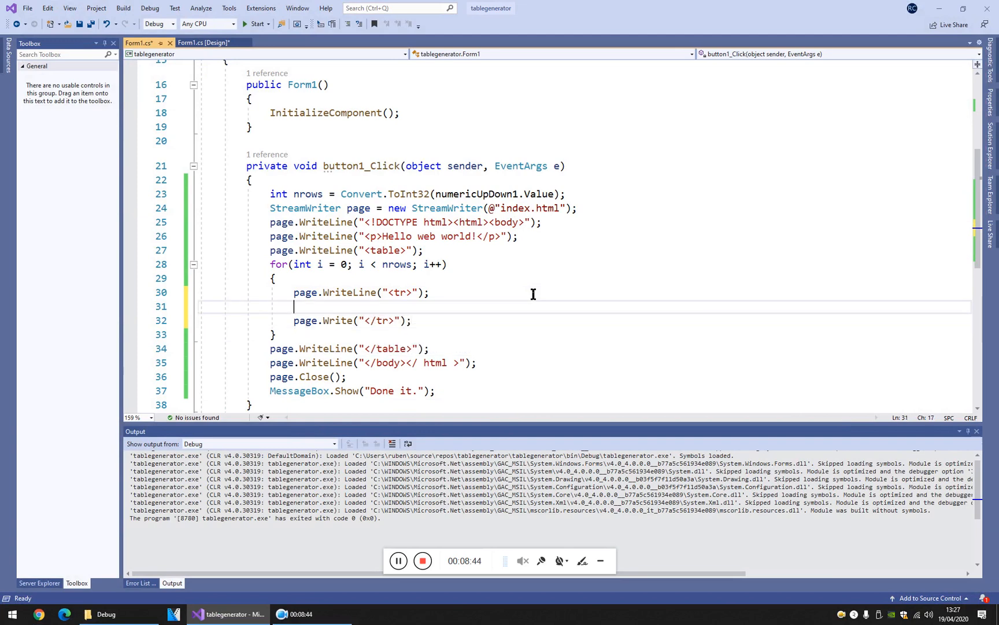
key("ctrl+s")
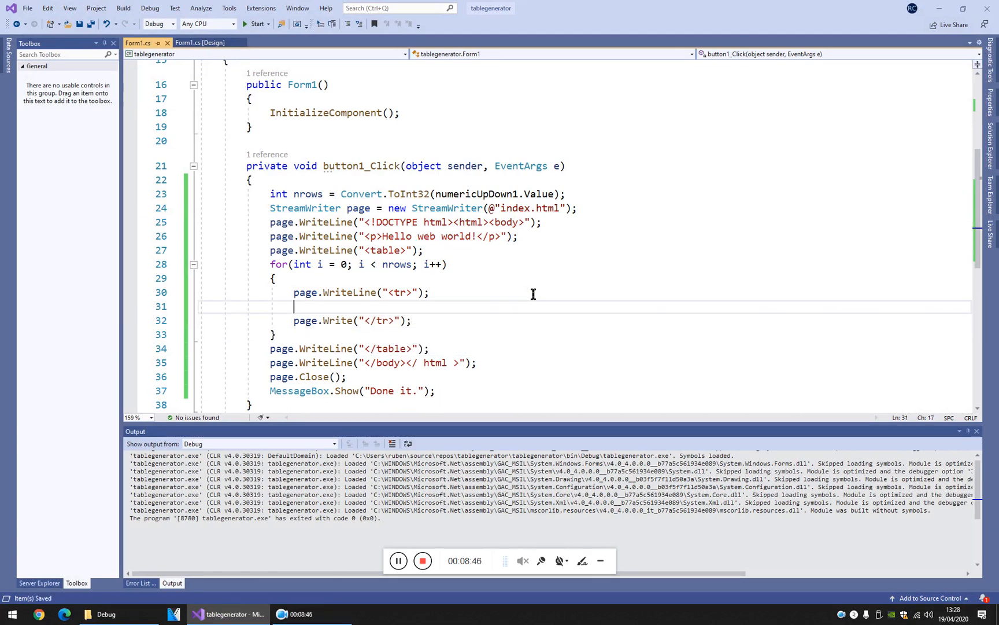
type("for(")
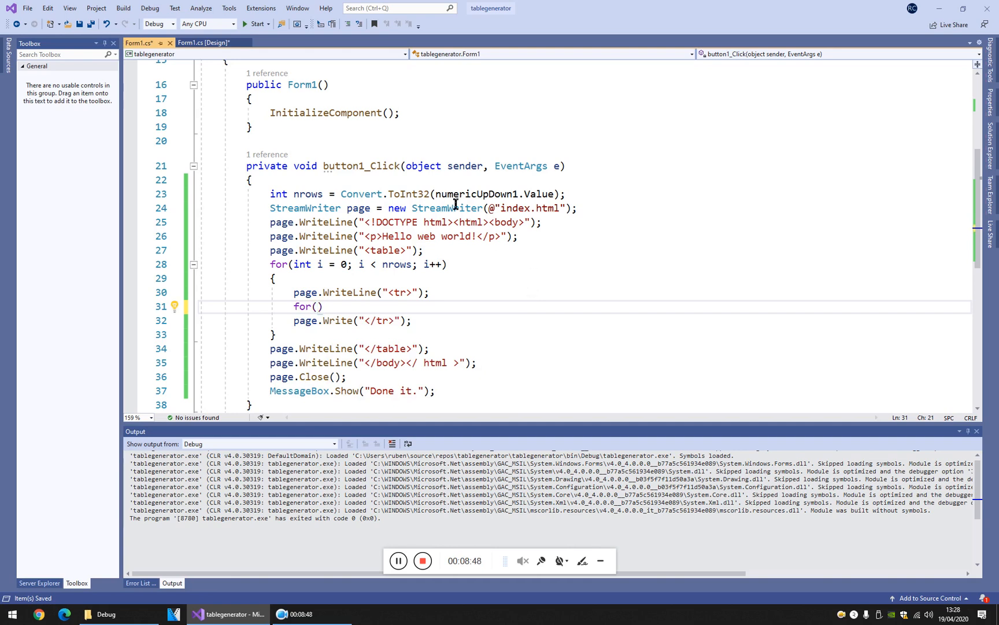
Add int ncol= Convert.ToInt32(numericUpDown2.Value); below the nrows line.
left_click(593, 195)
key("Return")
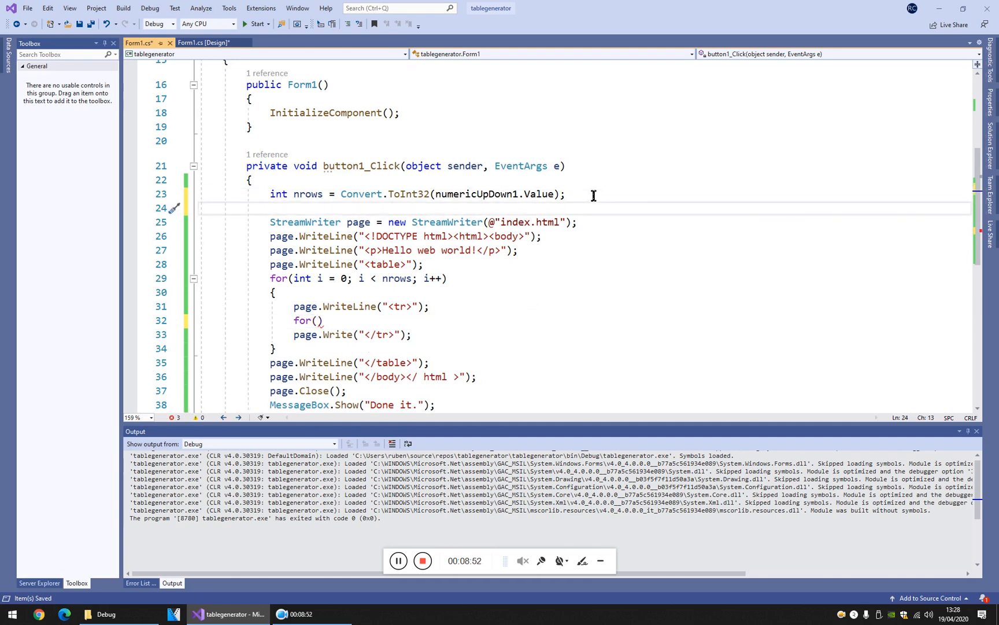
type("int n")
key("Up")
key("ctrl+Right")
key("ctrl+Right")
key("ctrl+shift+Right")
key("ctrl+shift+Right")
key("ctrl+shift+Right")
key("ctrl+shift+Right")
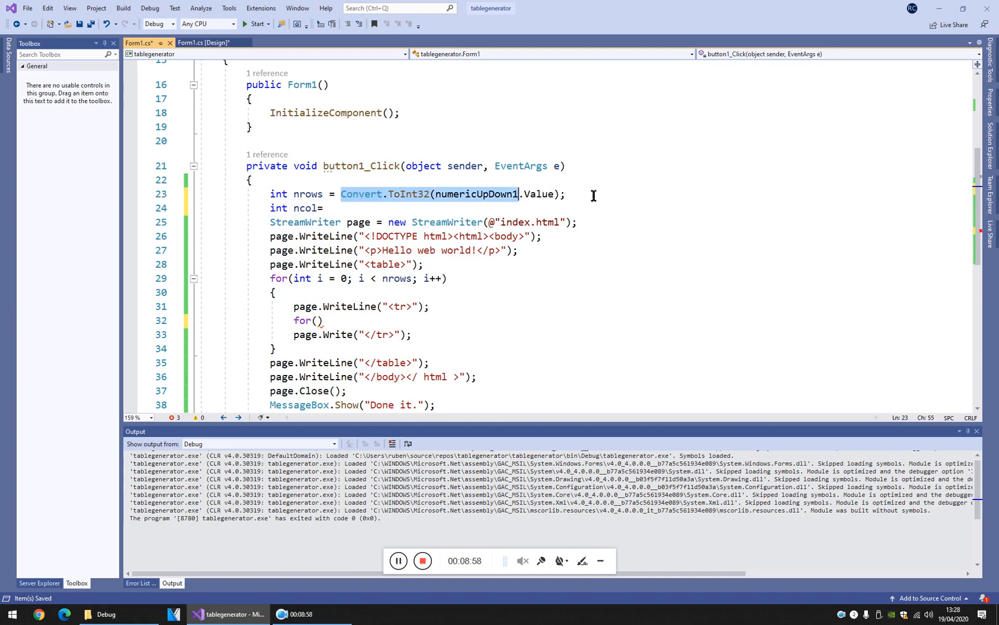
key("ctrl+shift+Right")
key("ctrl+shift+Right")
key("ctrl+c")
key("Down")
key("ctrl+v")
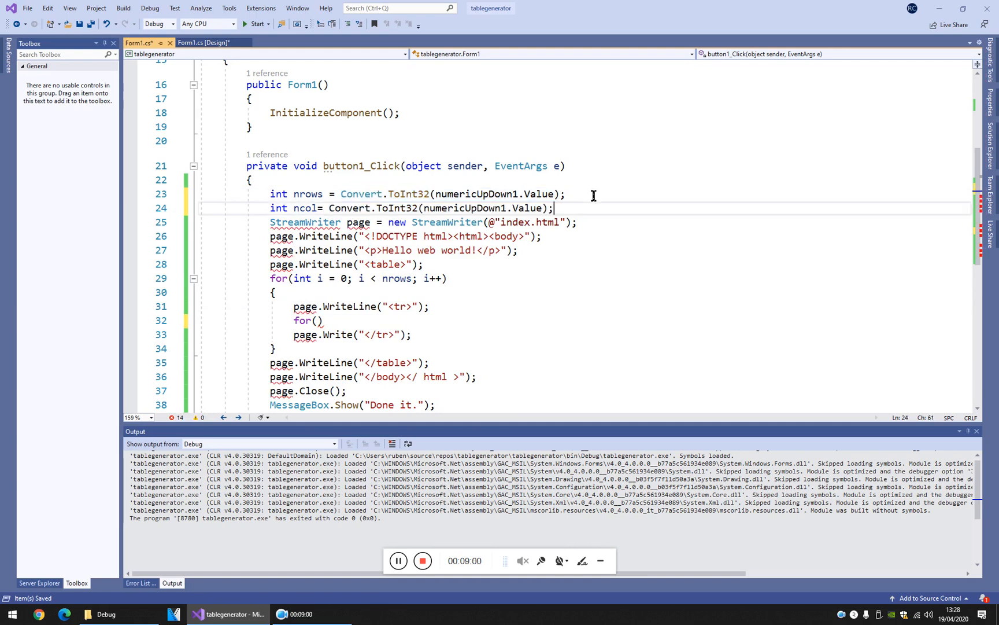
key("Left")
key("Left")
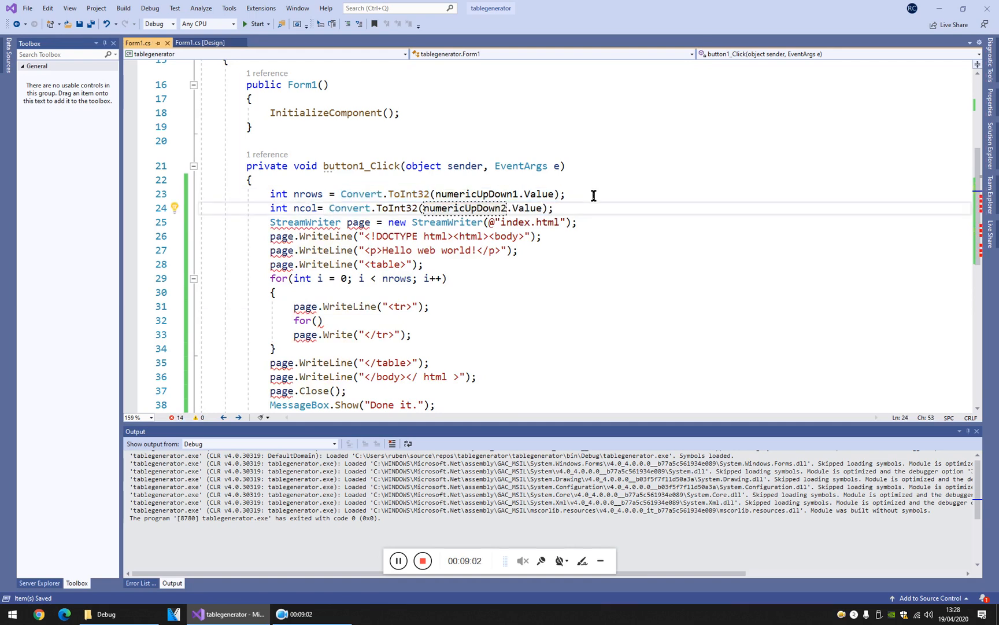
Add a second NumericUpDown and place it below the Number of rows box.
left_click(205, 43)
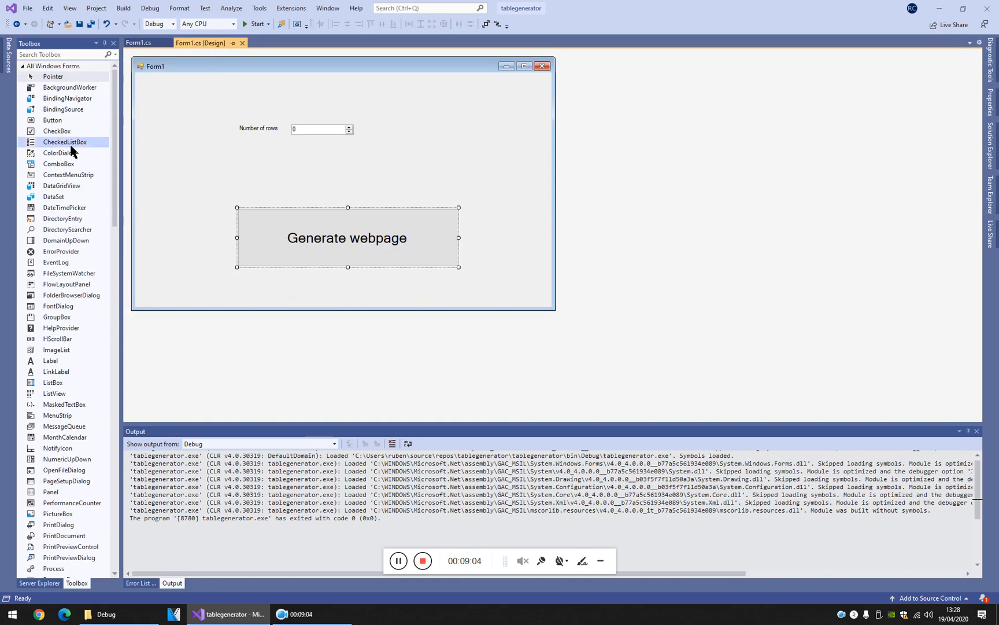
left_click(64, 58)
type("num")
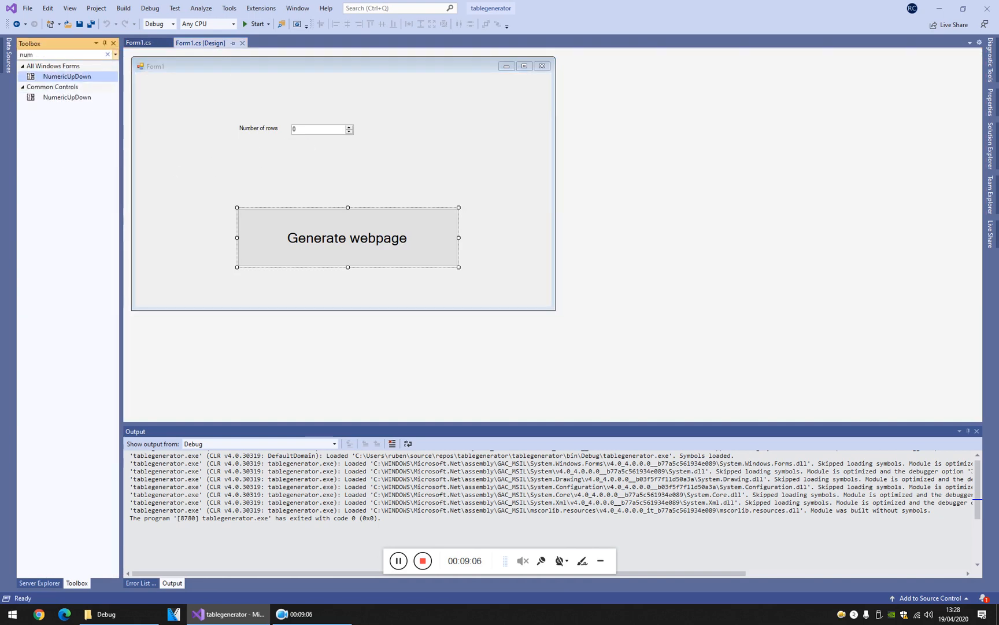
double_click(90, 78)
left_click(193, 101)
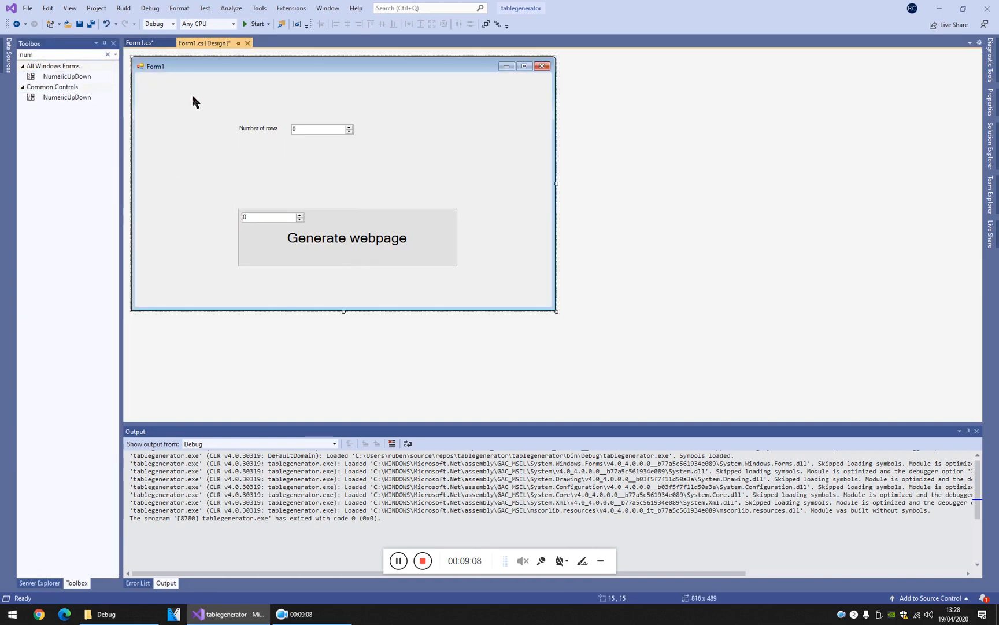
left_click_drag(291, 229, 340, 168)
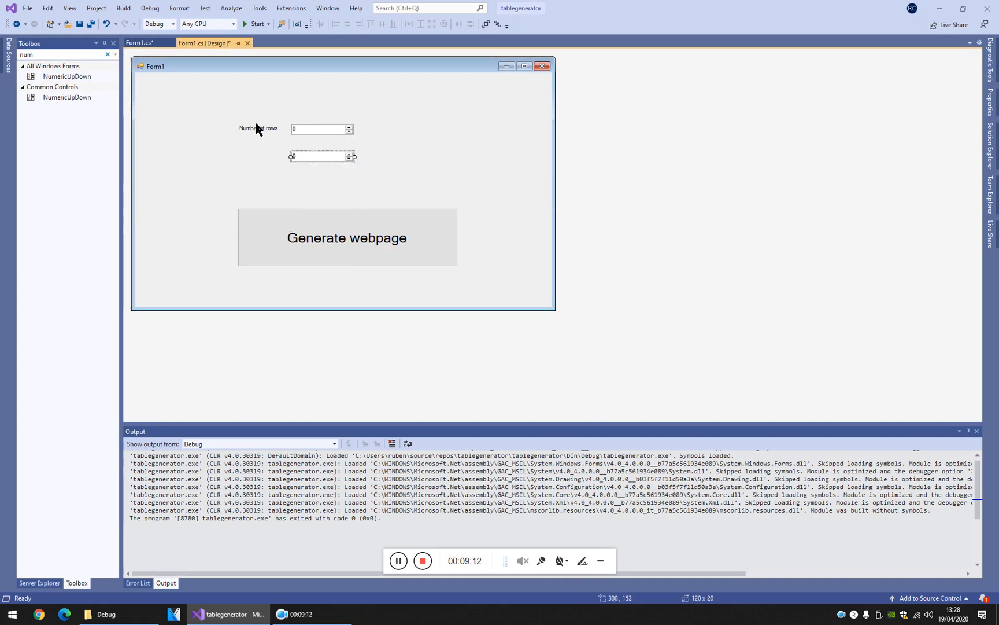
Copy the label beside the new box and set its Text to 'Number of columns'.
left_click(265, 133)
key("ctrl+c")
key("ctrl+v")
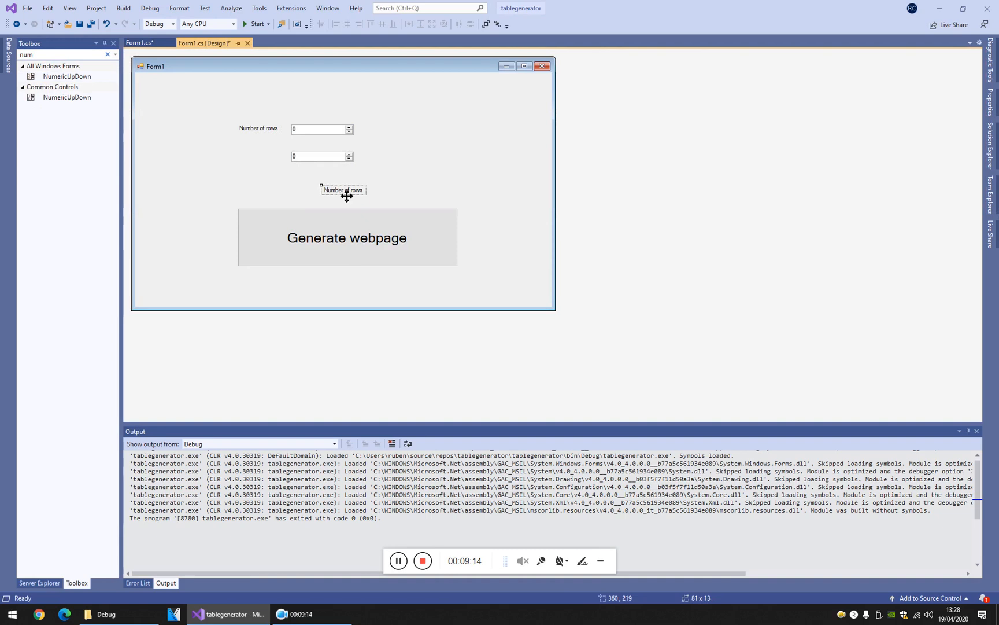
left_click_drag(347, 196, 261, 164)
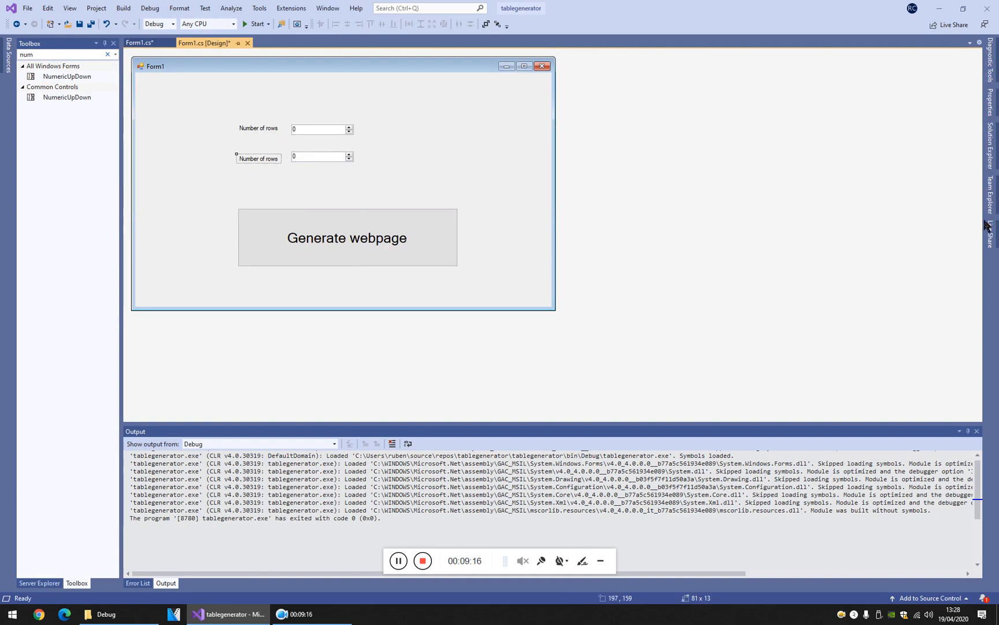
left_click(989, 102)
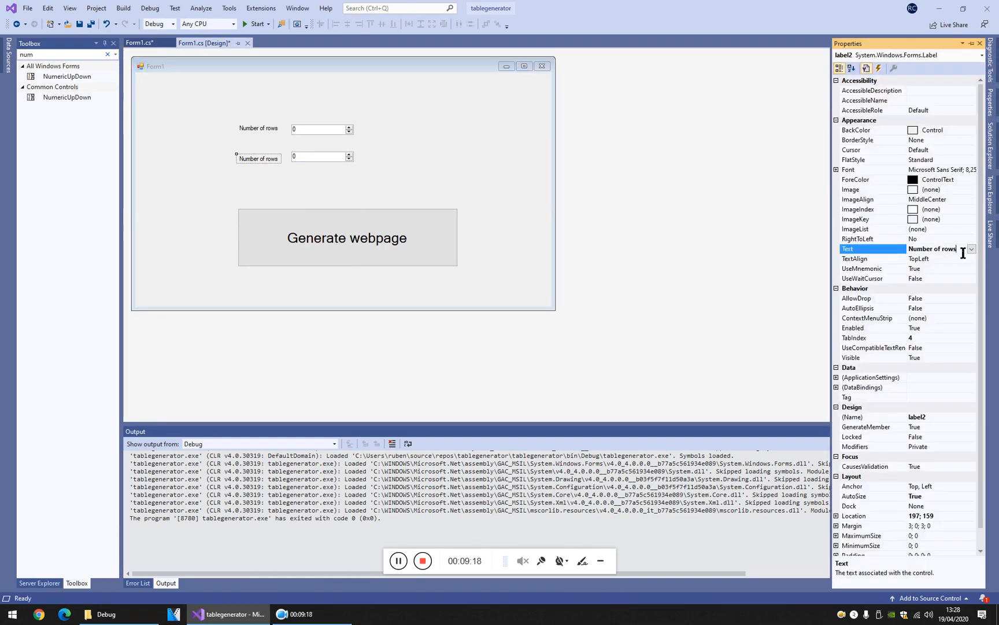
type("column")
left_click(520, 180)
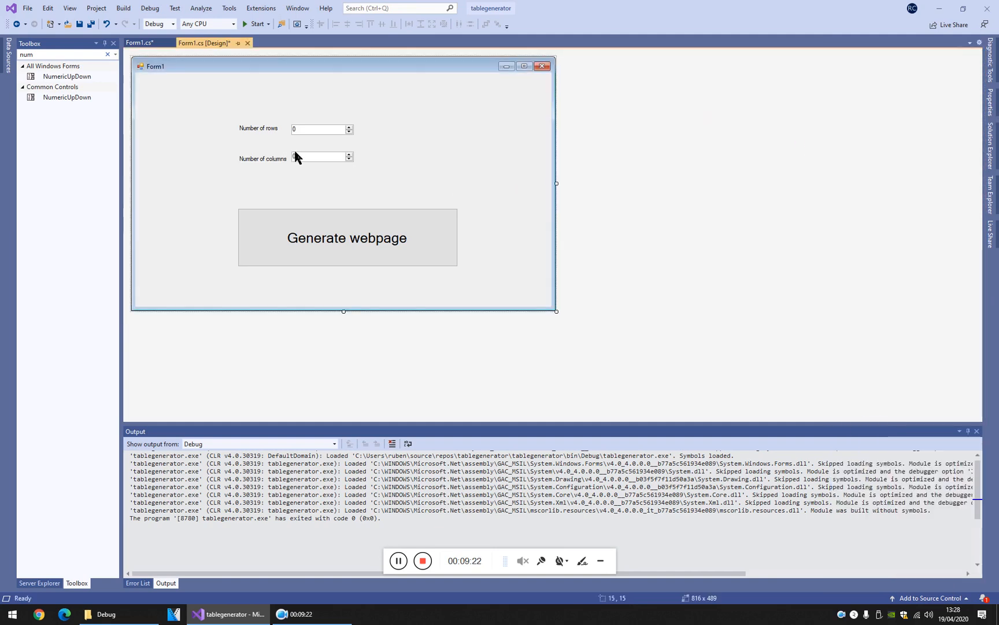
left_click(324, 156)
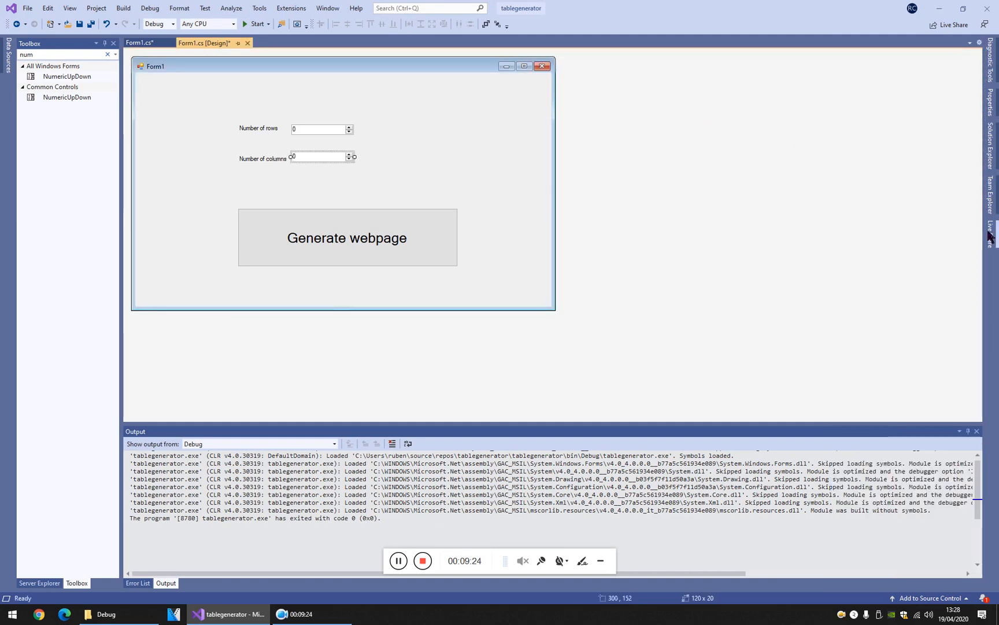
left_click(990, 101)
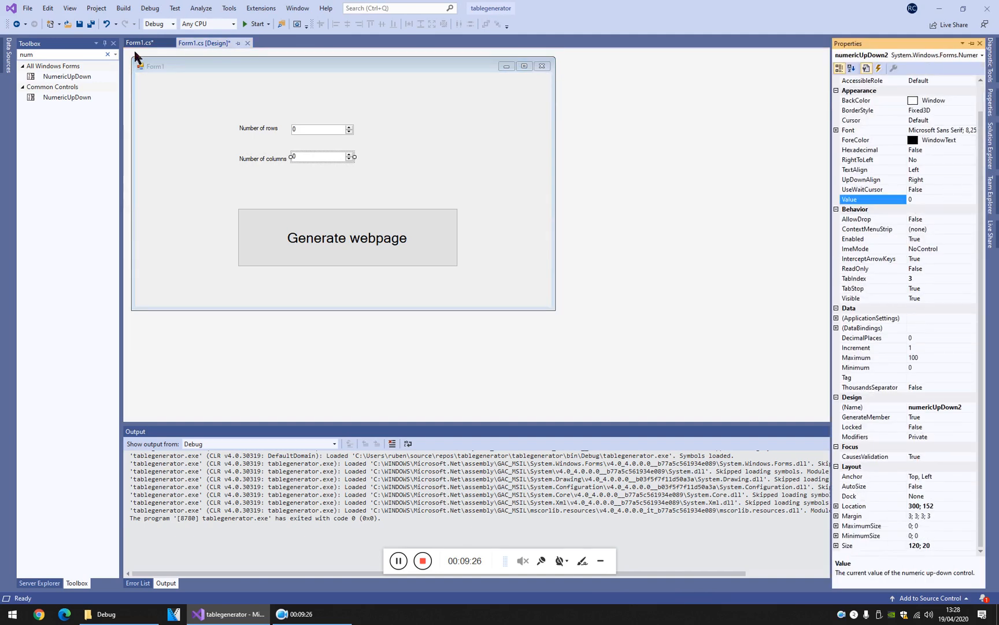
Save All, then complete the inner loop as for(int j=0;j<ncol;j++) with braces.
left_click(140, 43)
left_click(92, 23)
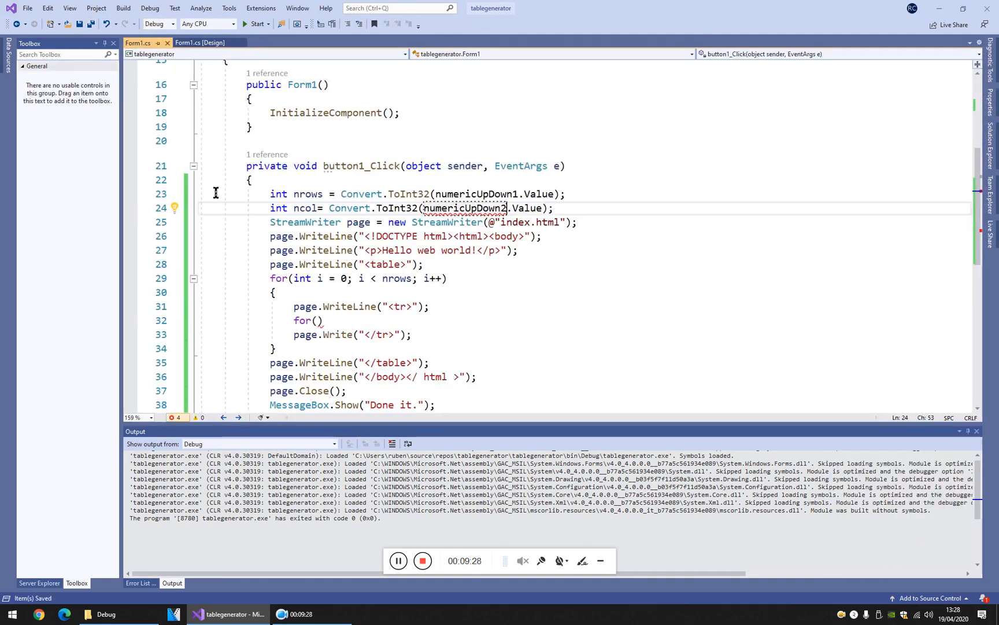
left_click(567, 212)
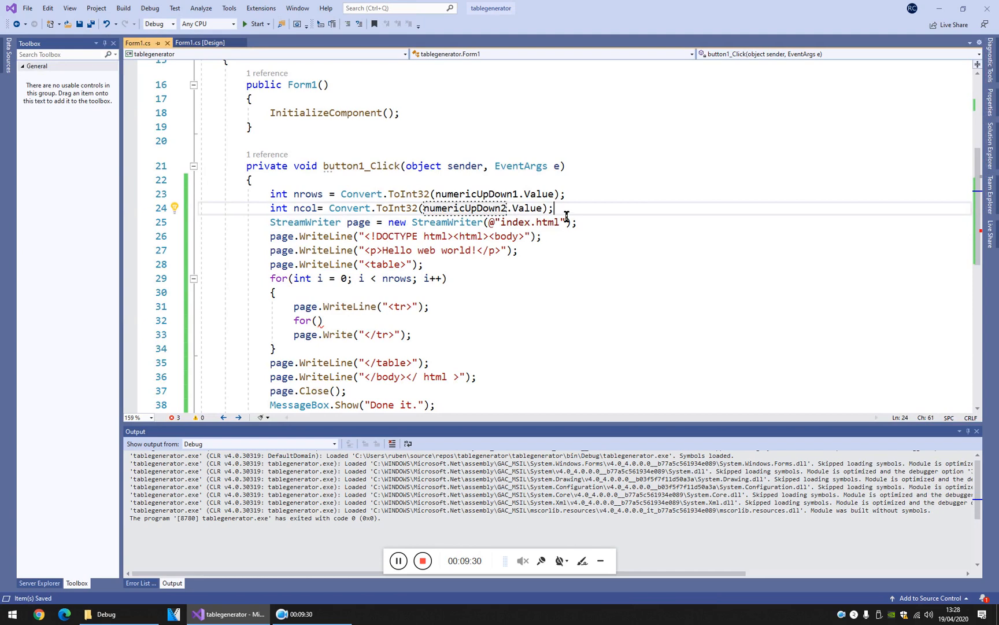
left_click(319, 321)
type("int k")
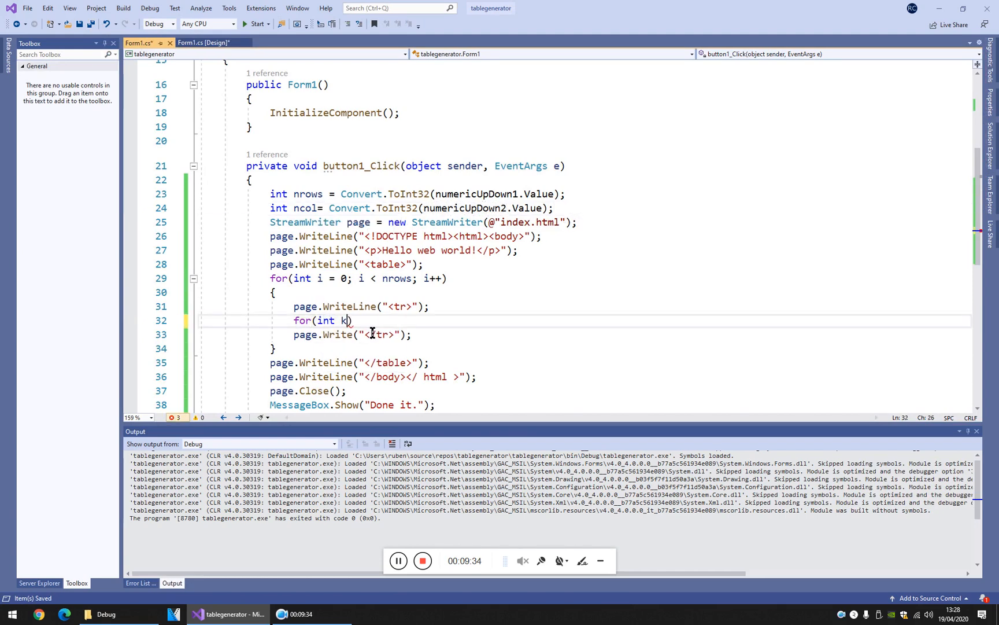
type("=0;")
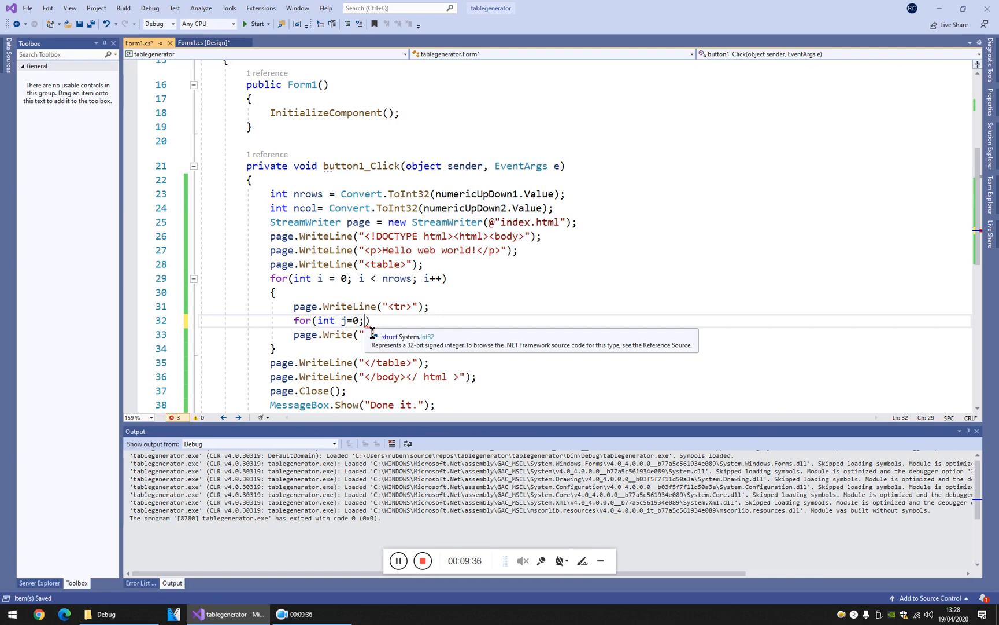
type("j<")
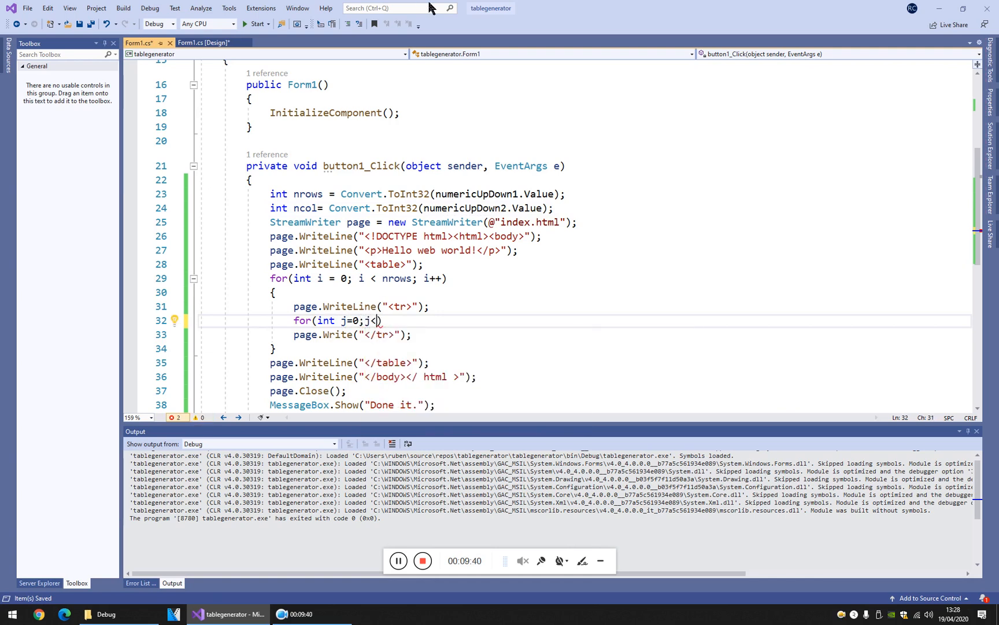
type("nco")
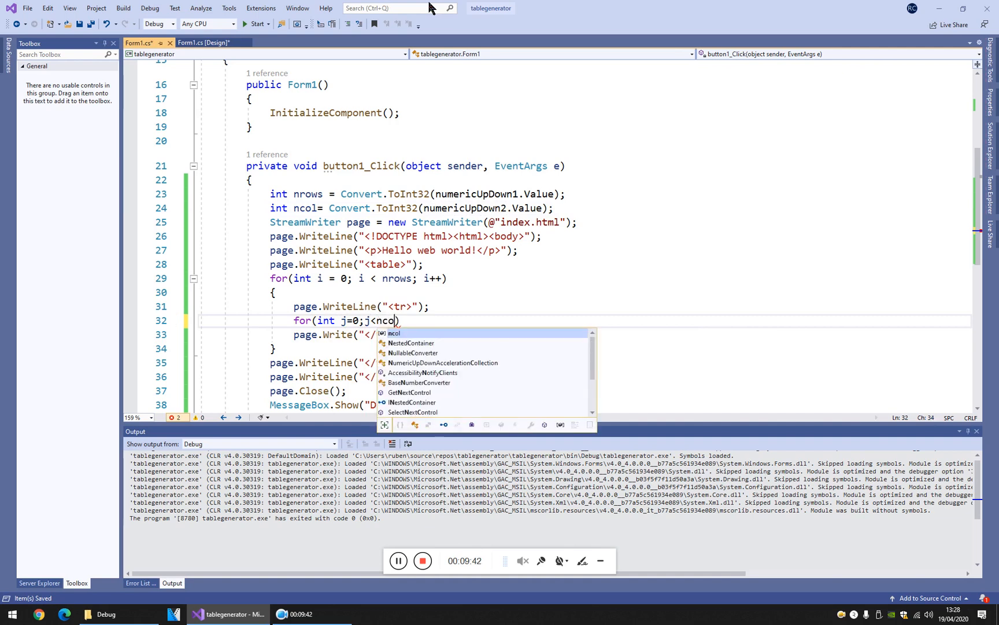
type("l;j++")
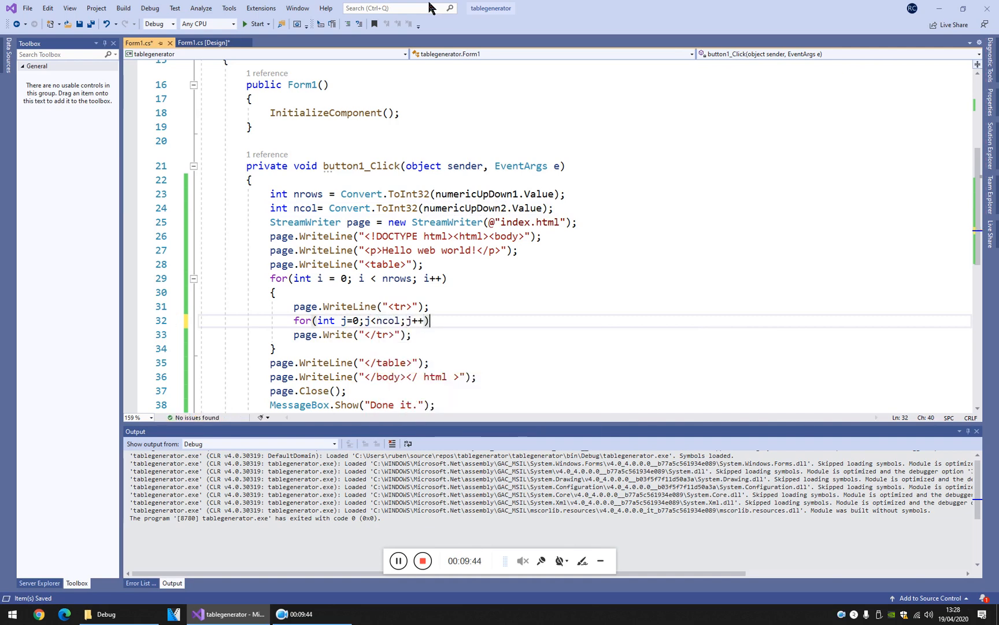
type("{")
key("Return")
key("ctrl+s")
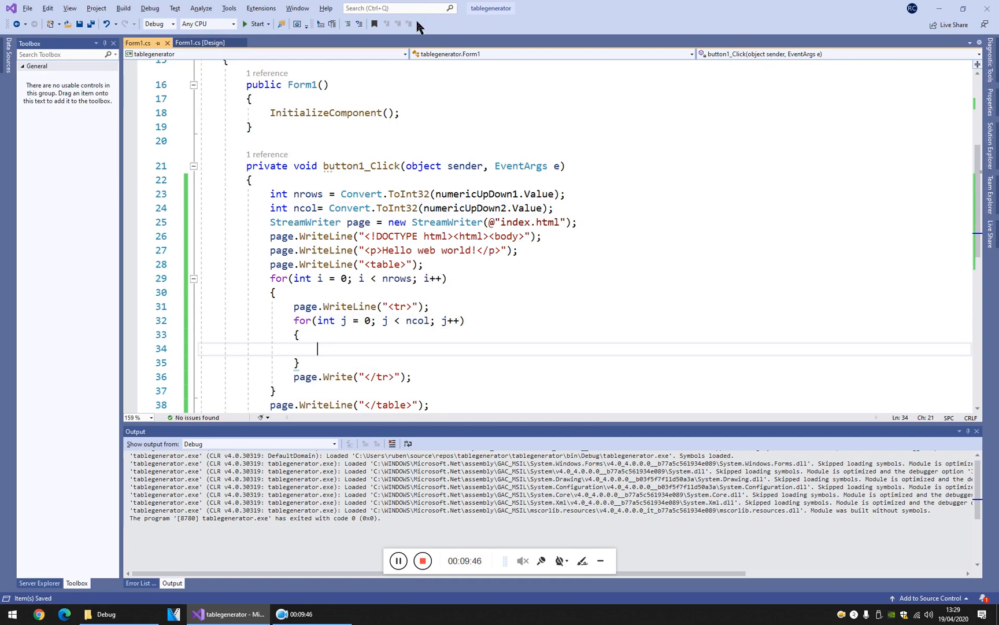
Paste the <tr> statement into the inner loop and change it to write <td>.
left_click_drag(295, 307, 456, 310)
key("ctrl+c")
left_click(406, 344)
key("ctrl+v")
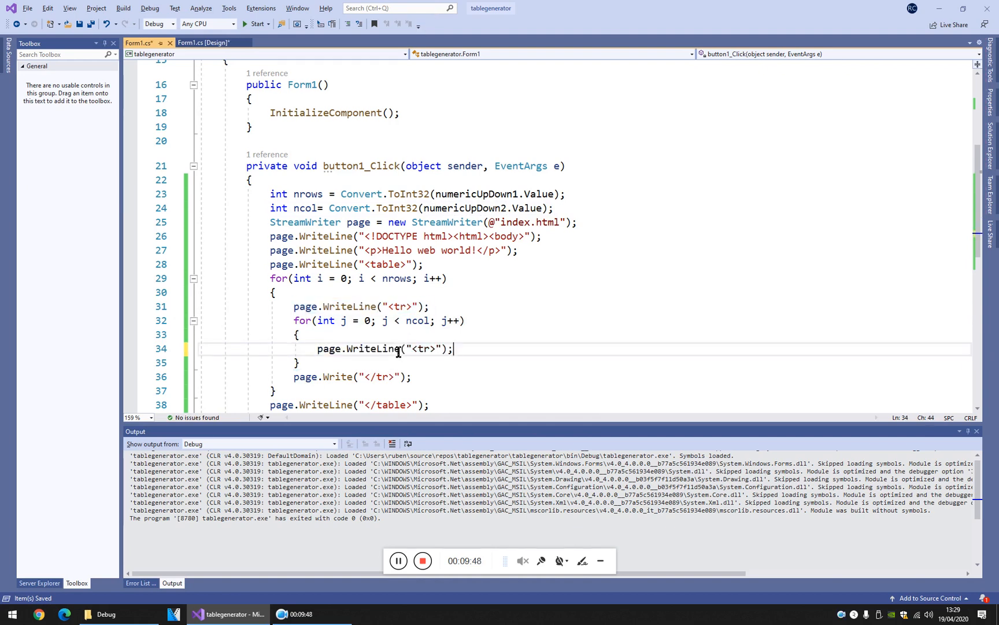
key("Left")
key("Left")
key("Left")
key("End")
key("Return")
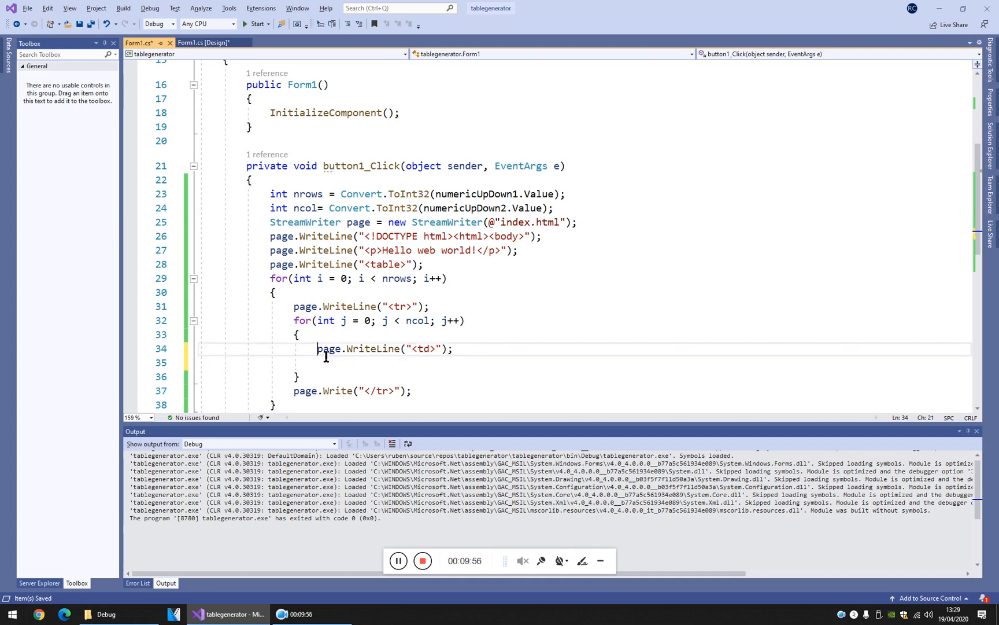
Duplicate it below as a </td> line, remove the stray extra line, and save.
left_click_drag(318, 349, 500, 352)
key("ctrl+c")
left_click(439, 365)
key("ctrl+v")
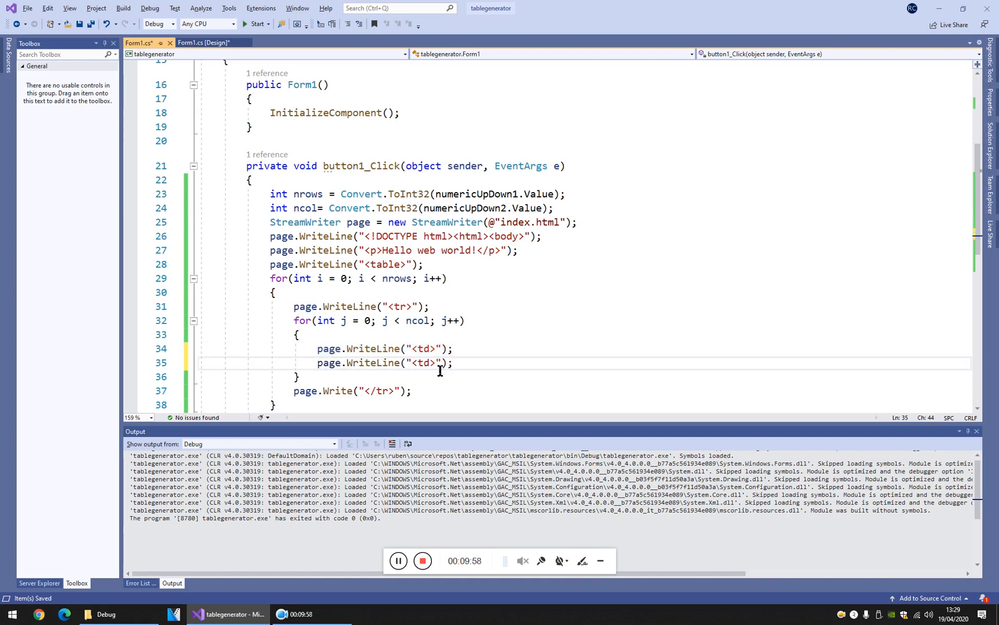
key("Left")
key("Left")
key("Left")
type("/")
key("Up")
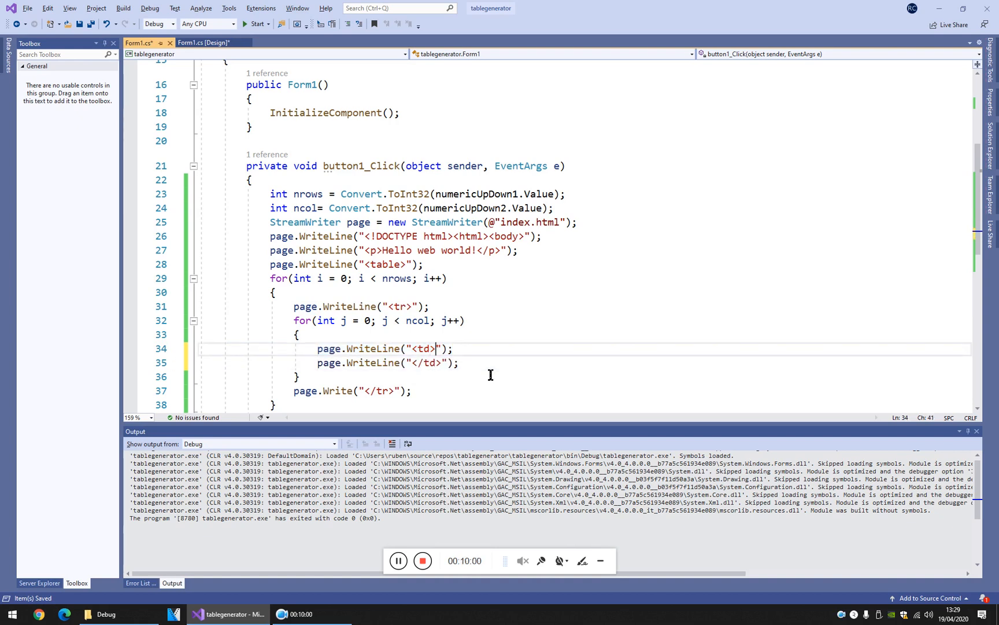
key("End")
key("Return")
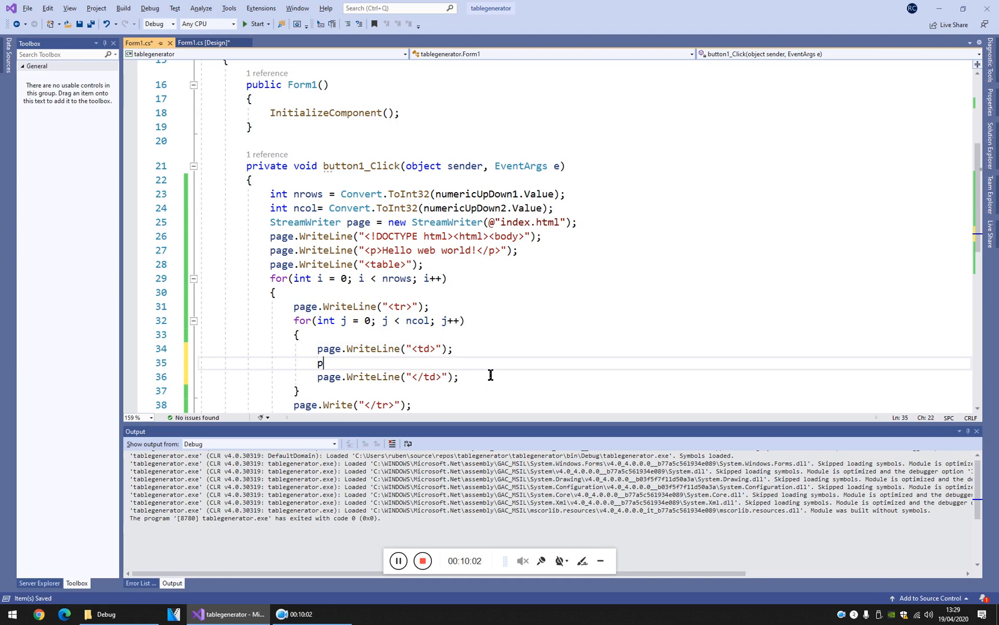
type("age")
key("BackSpace")
key("BackSpace")
key("BackSpace")
key("BackSpace")
key("BackSpace")
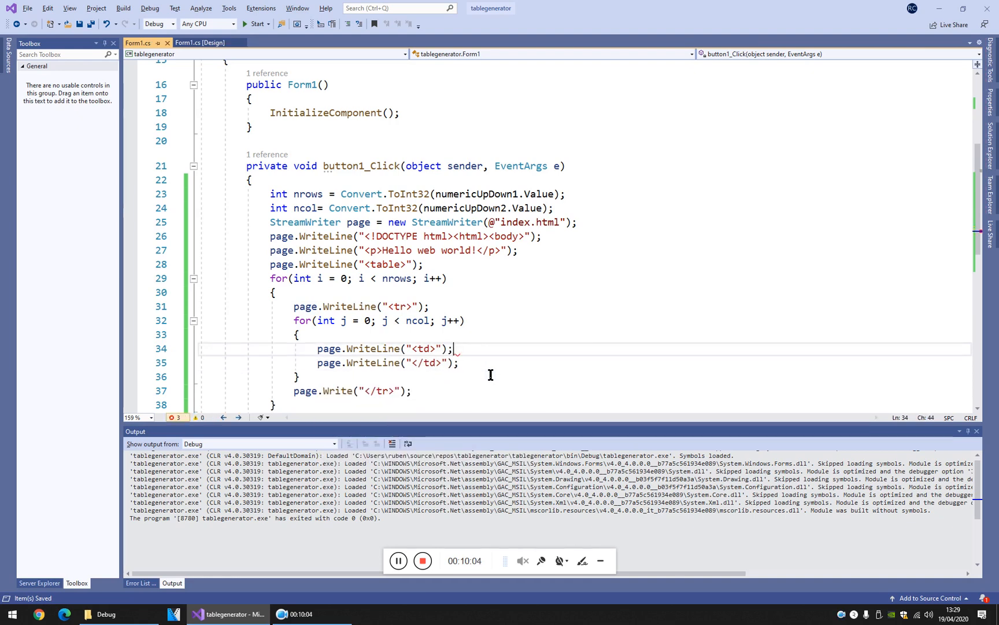
Run the app and set the form to 3 rows and 2 columns.
left_click(491, 368)
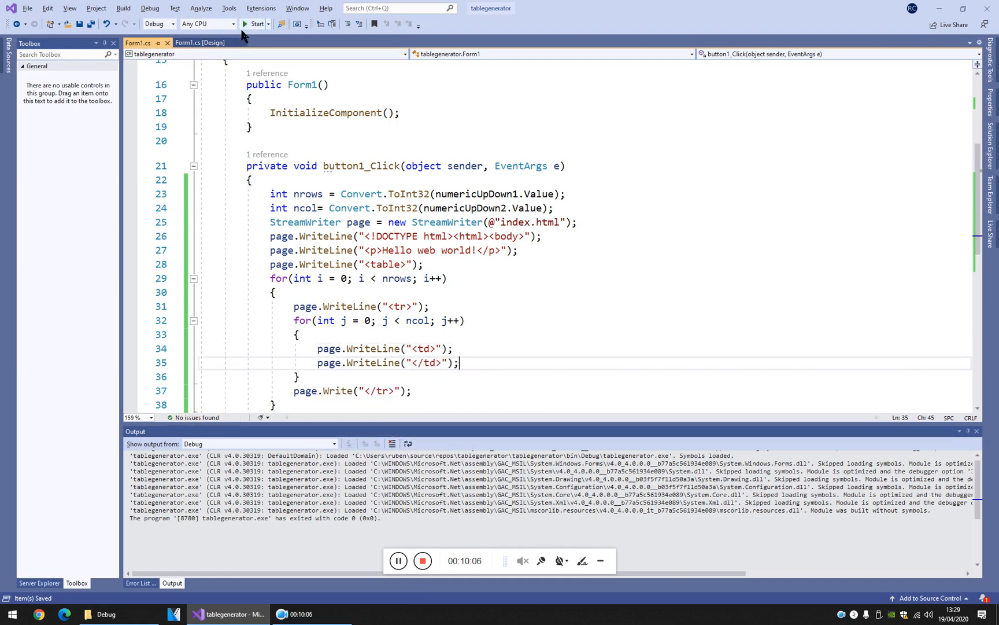
left_click(249, 23)
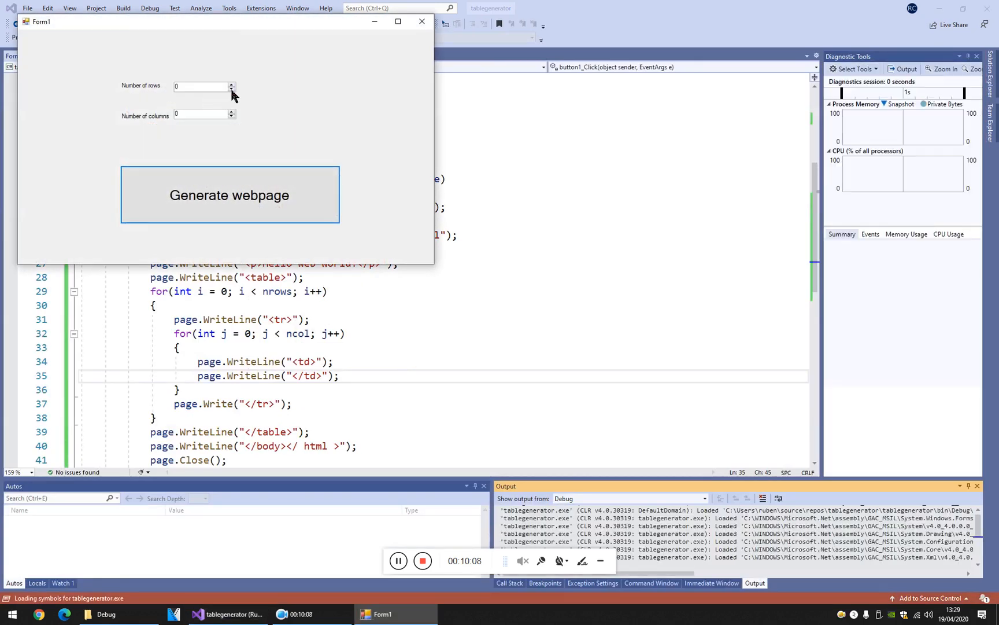
left_click(231, 88)
left_click(231, 88)
left_click(232, 112)
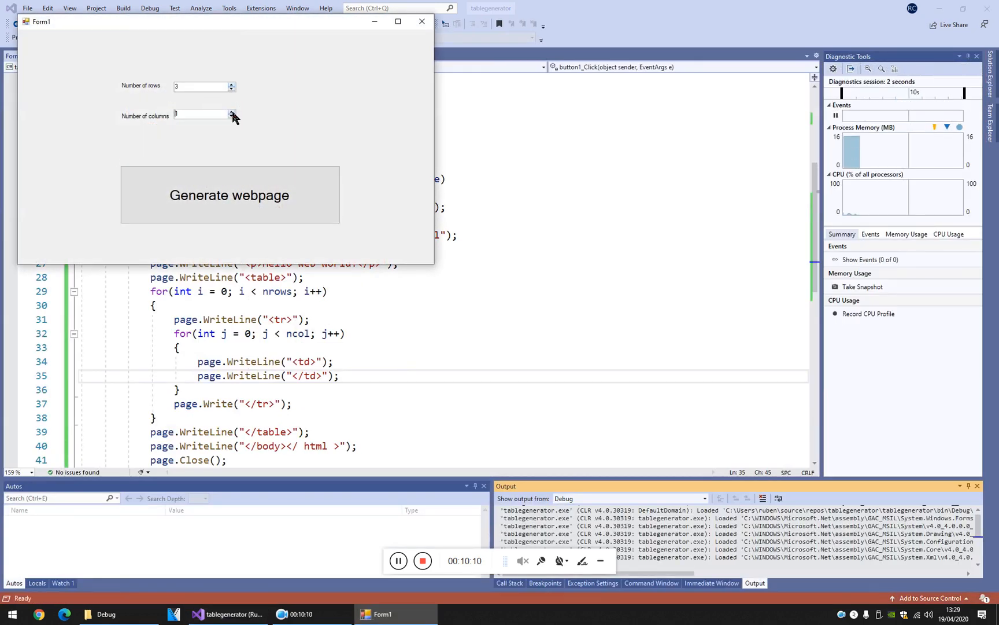
Generate the webpage, dismiss the confirmation and close the running form.
left_click(221, 182)
left_click(504, 337)
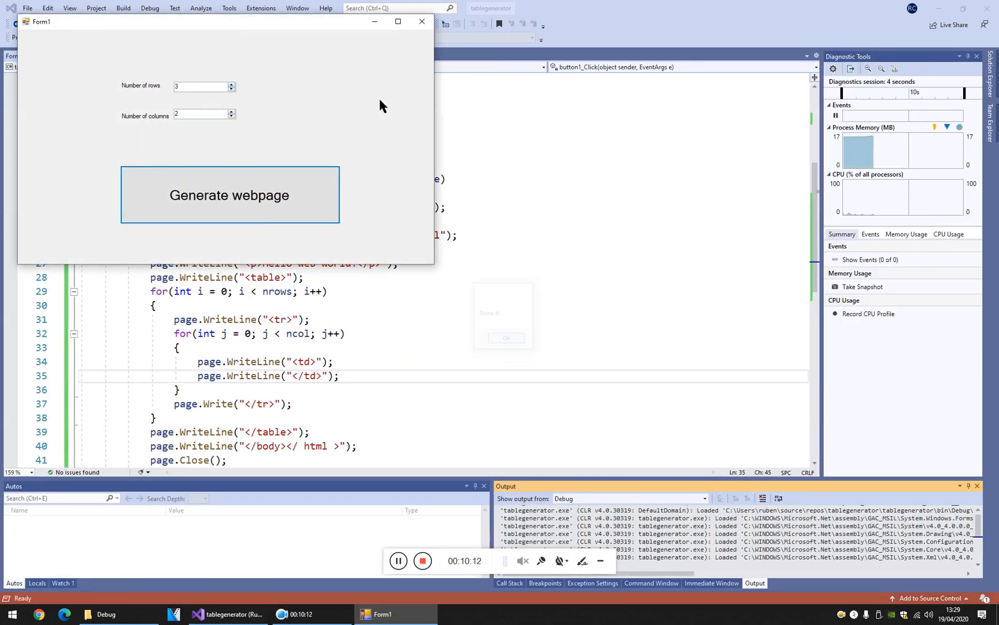
left_click(422, 22)
Open the generated index.html from the Debug folder in Chrome and view its page source.
left_click(106, 614)
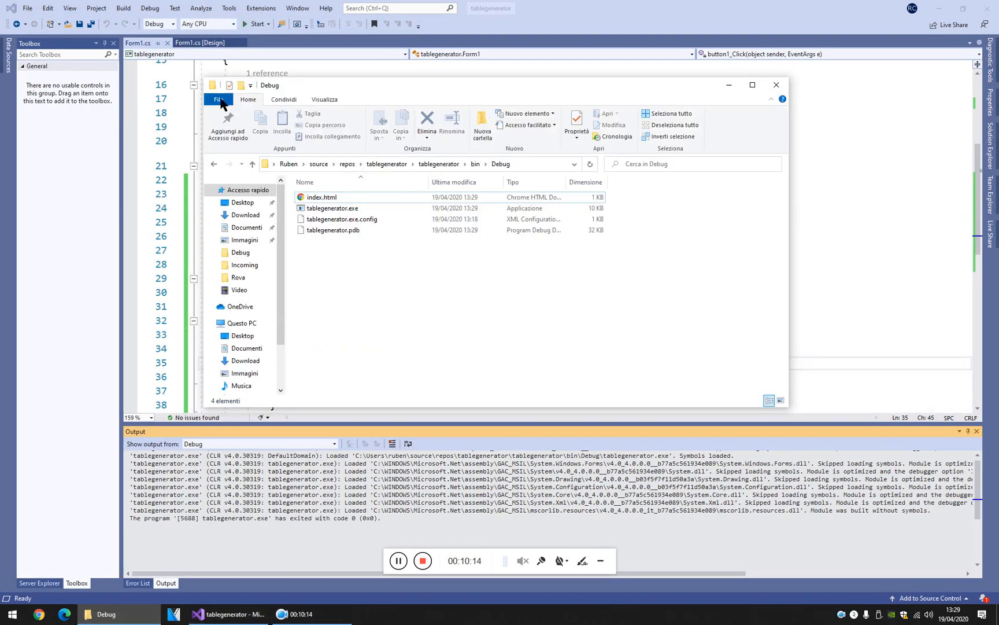
double_click(385, 197)
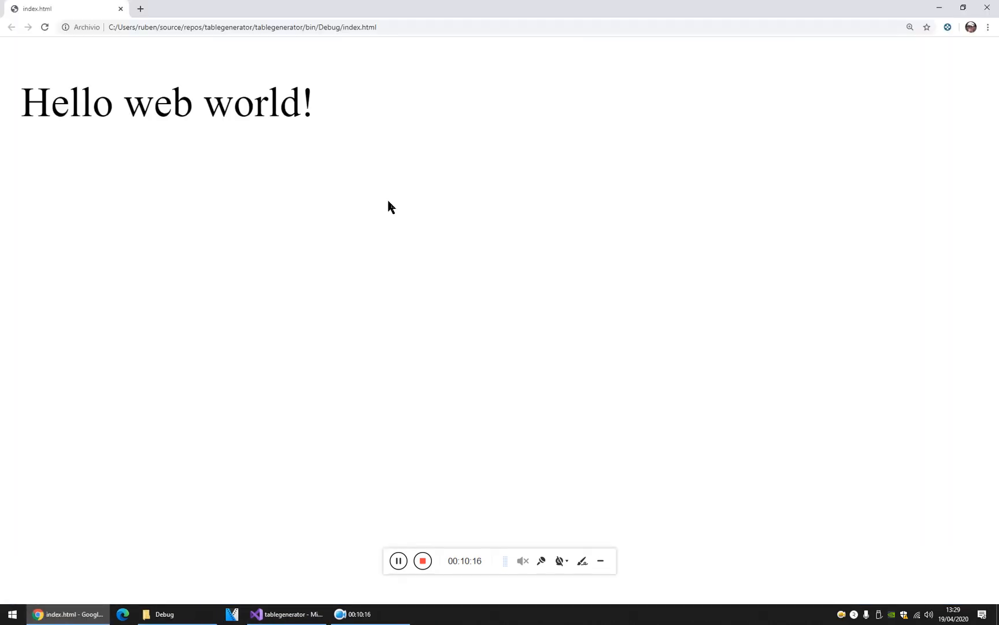
right_click(387, 200)
left_click(382, 271)
scroll(315, 201, "down", 4)
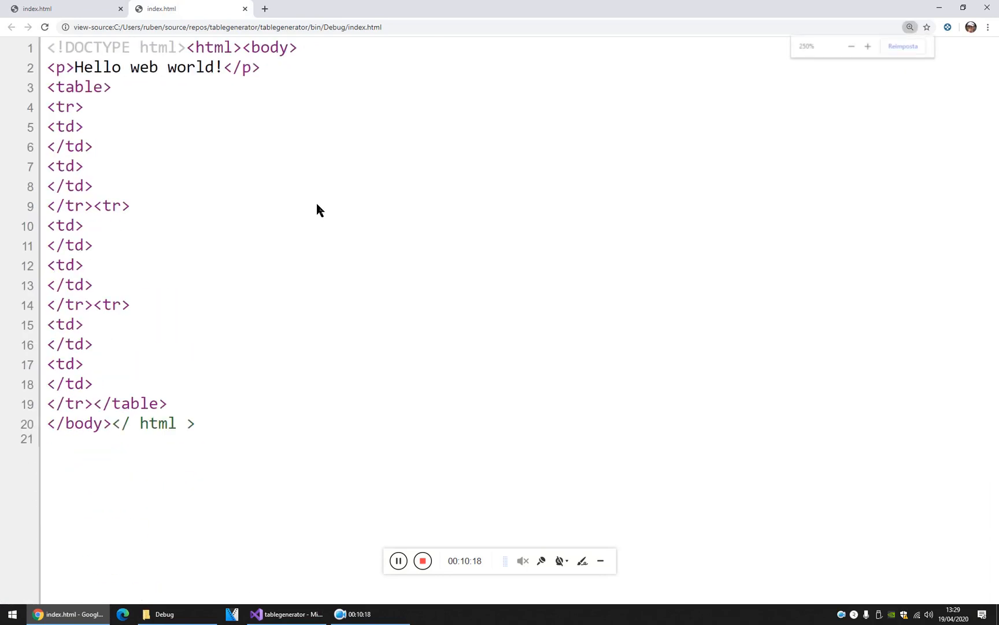
Inspect the source lines showing three table rows with two empty td cells each.
left_click_drag(63, 93, 75, 238)
left_click_drag(96, 352, 52, 206)
left_click(60, 372)
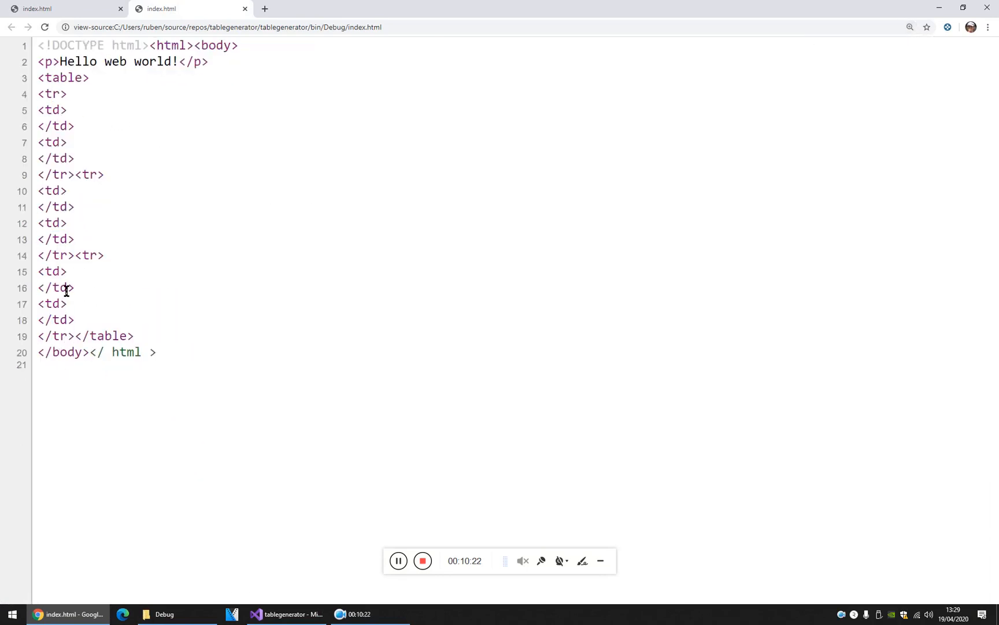
left_click_drag(66, 290, 74, 223)
left_click(66, 214)
left_click(64, 78)
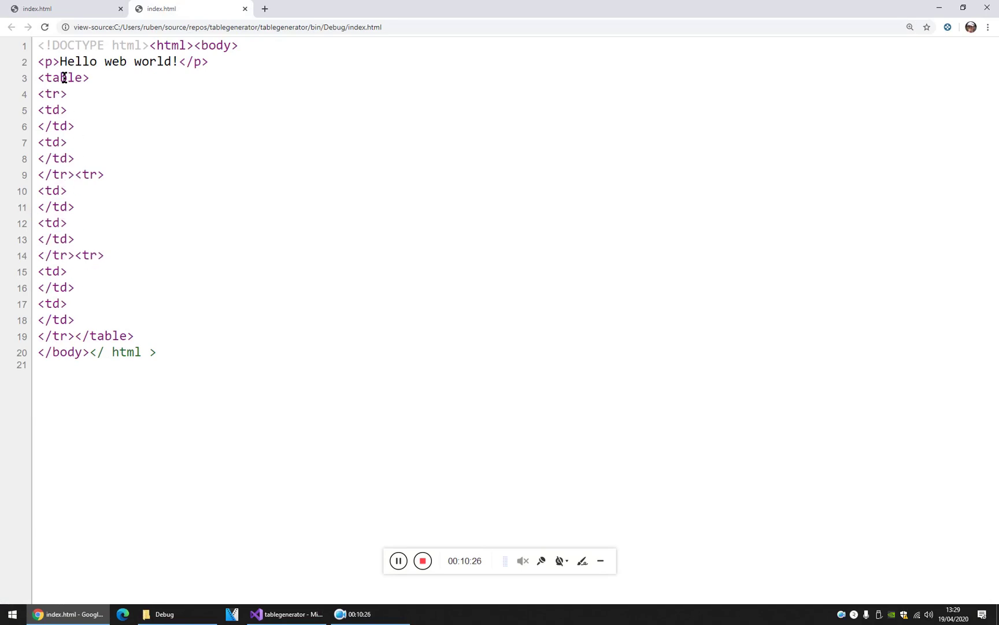
Close the view-source tab and return to the Form1.cs code in Visual Studio.
middle_click(182, 8)
key("alt+Tab")
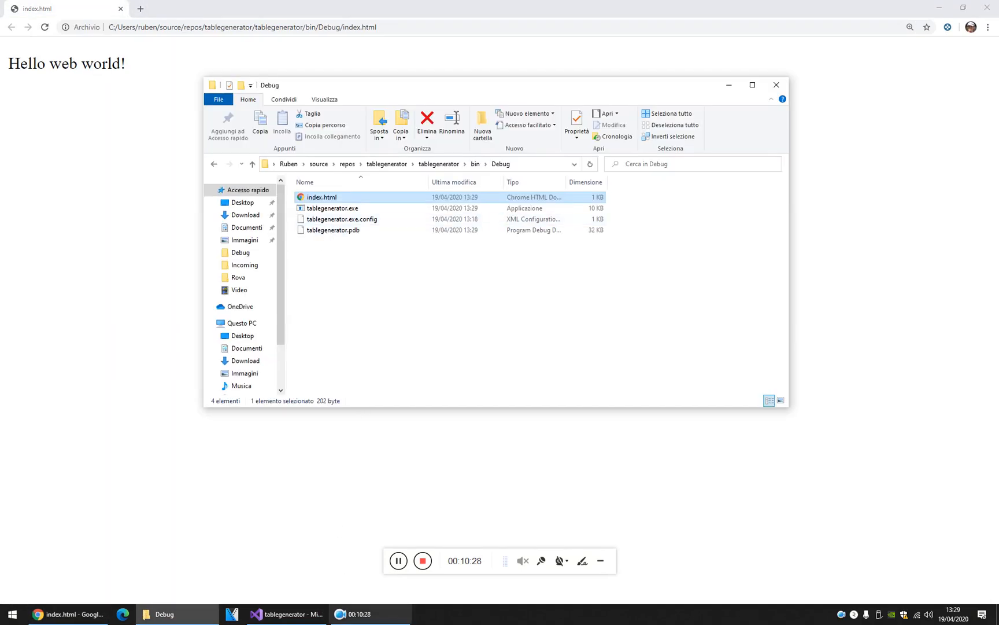
key("alt+Tab")
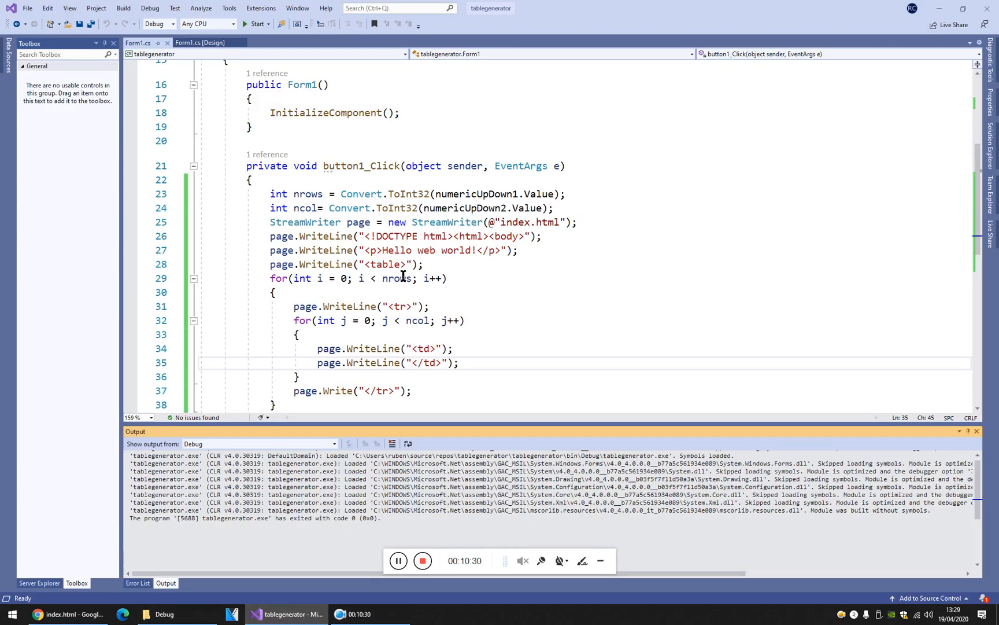
Give the <table> tag on line 28 style='border:solid black;' and save the code.
left_click(404, 264)
type("style")
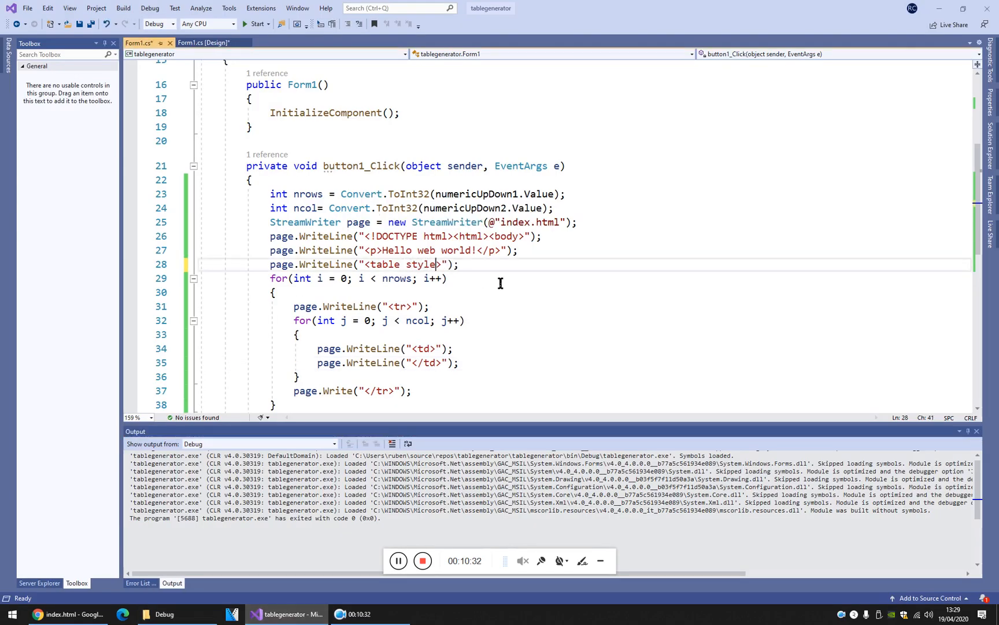
type("=")
type("''")
type("border:")
type("solid black")
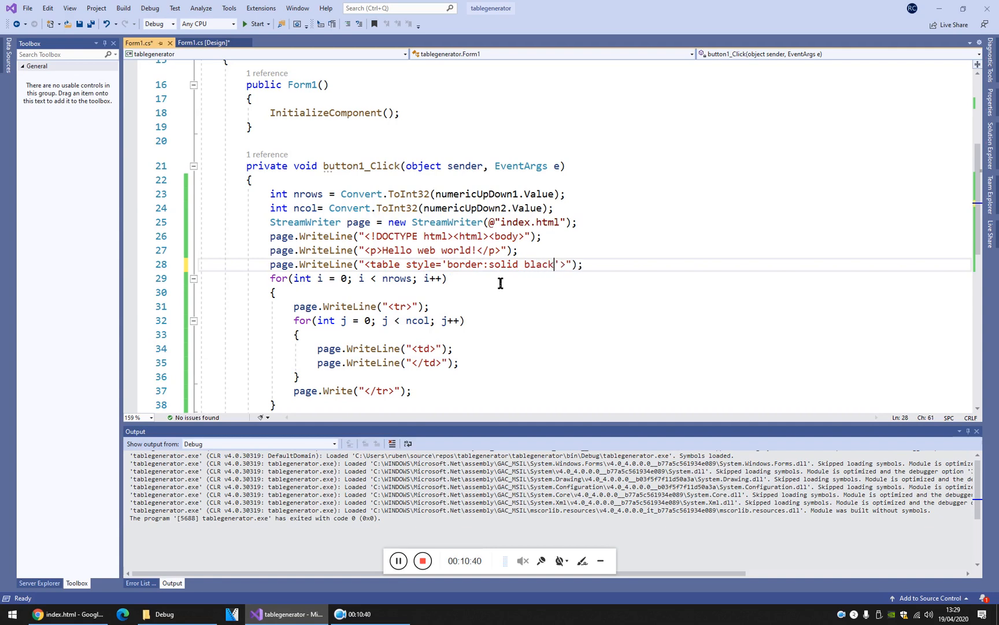
type(";")
key("ctrl+s")
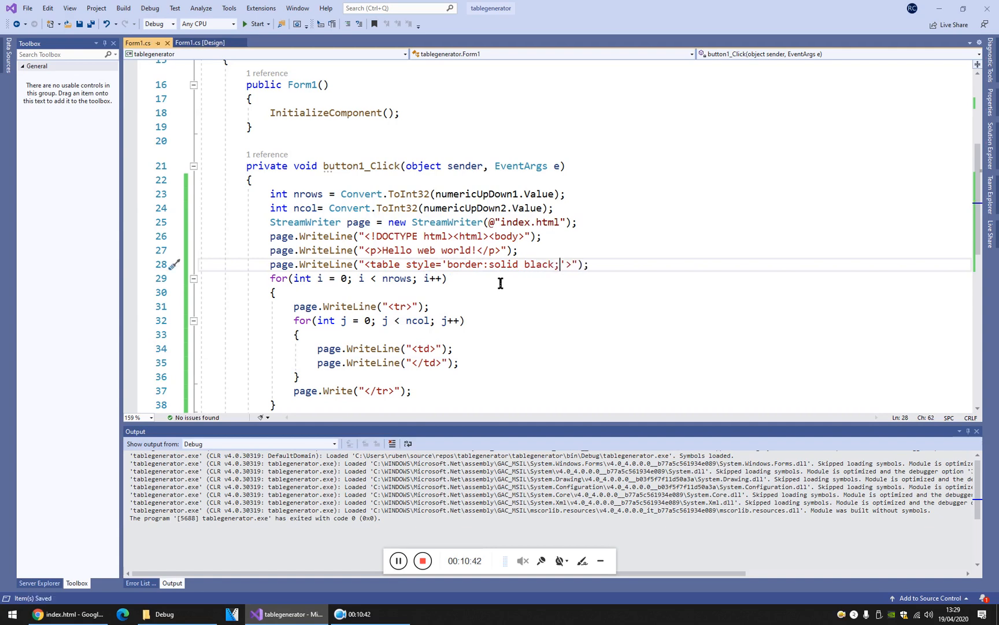
Run the app, regenerate index.html with 2 rows and 3 columns, and close the form.
left_click(254, 24)
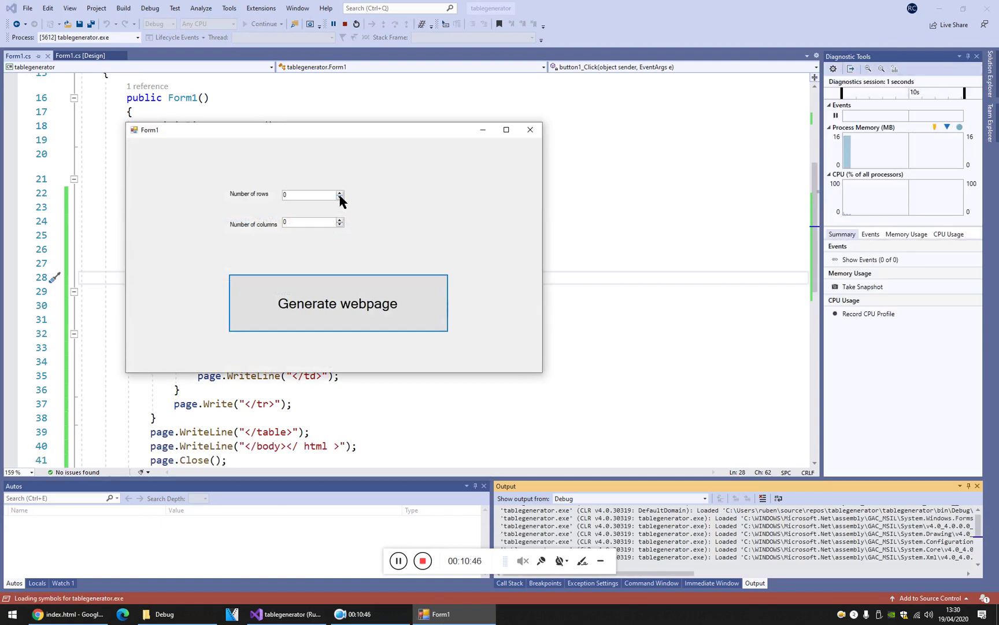
left_click(339, 193)
left_click(340, 192)
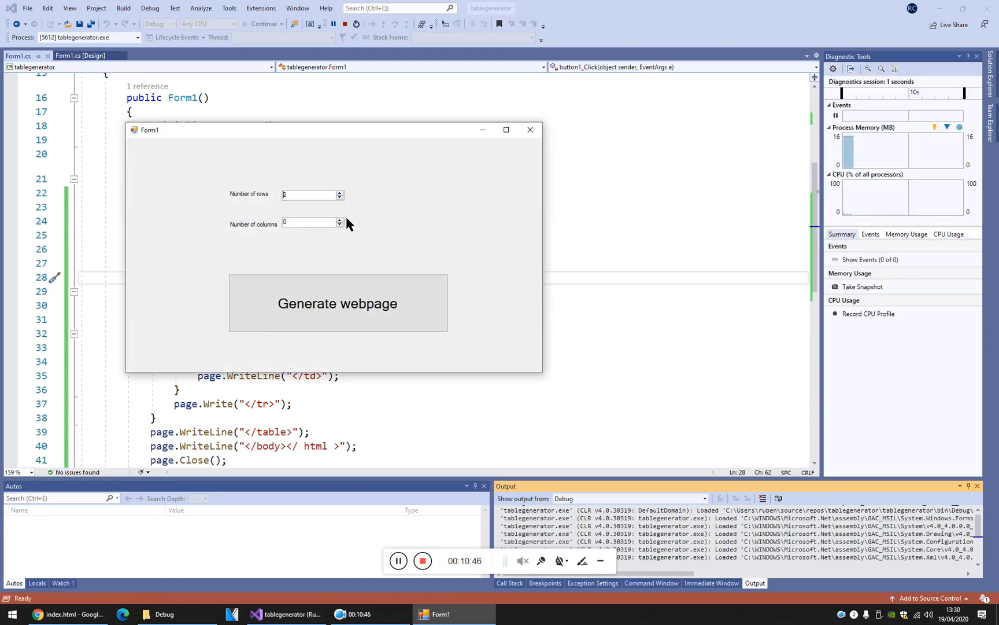
left_click(352, 304)
left_click(503, 342)
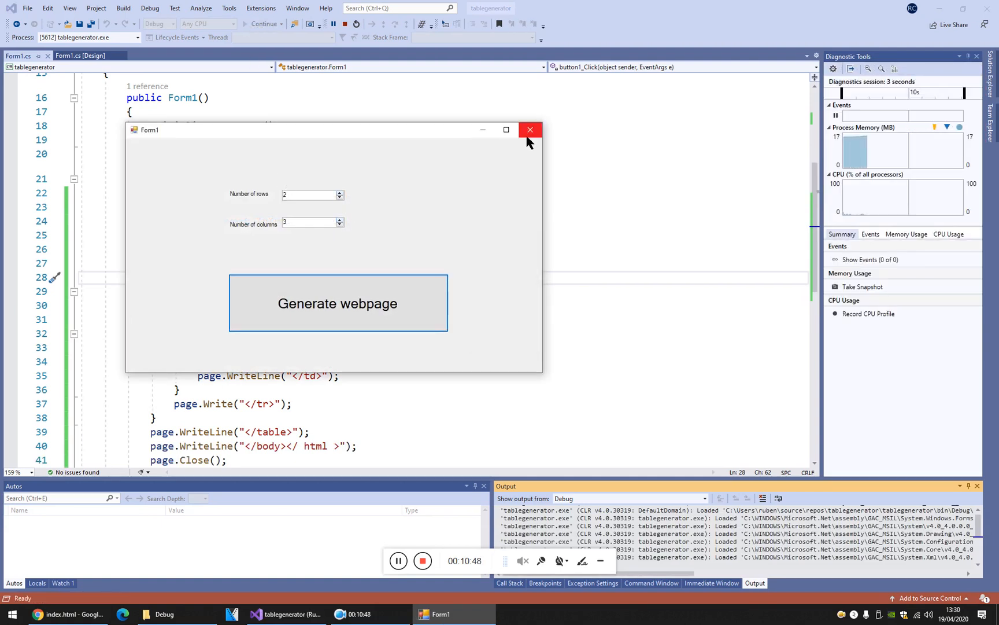
left_click(530, 130)
Open the regenerated index.html in Chrome, check its source of 2 rows of 3 cells, and close the source tab.
left_click(156, 614)
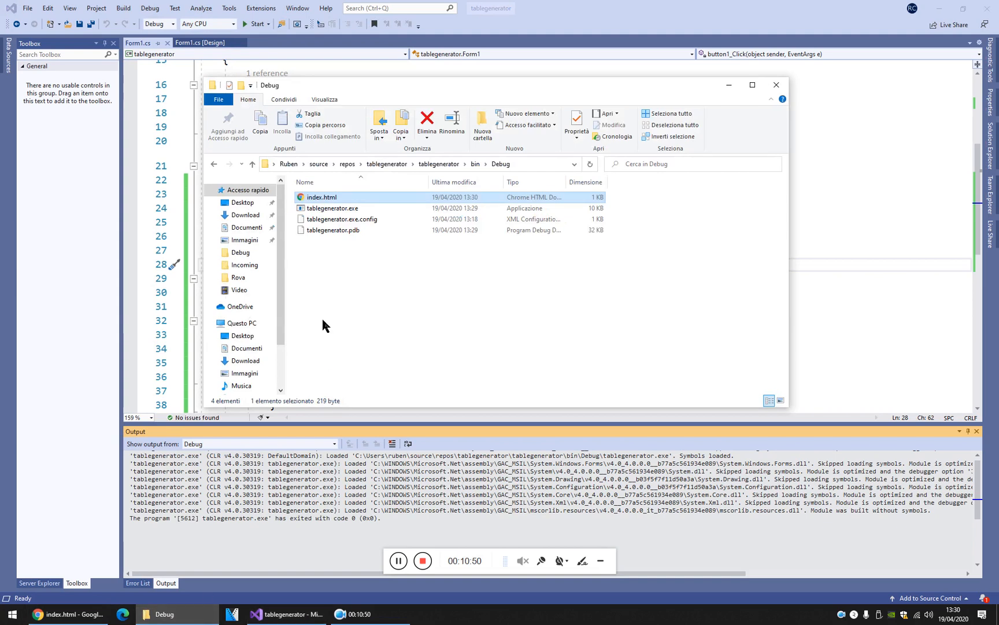
double_click(367, 202)
right_click(89, 117)
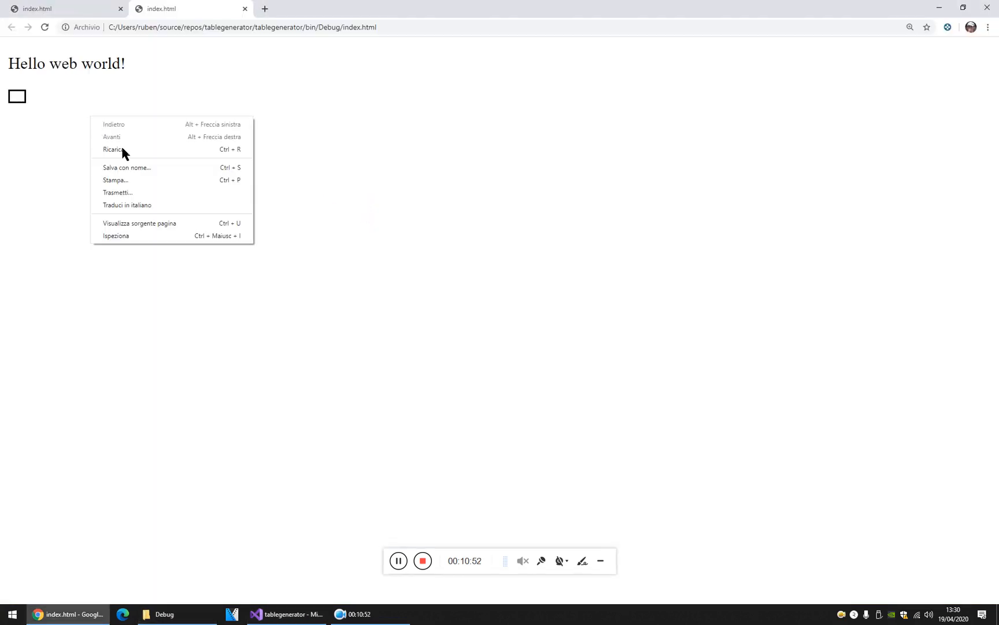
left_click(155, 221)
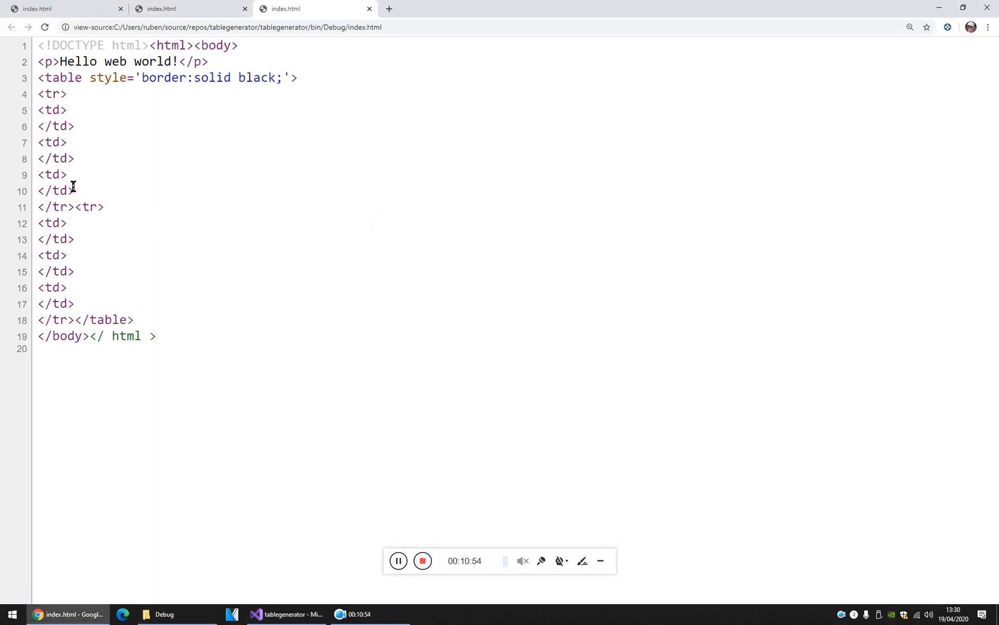
middle_click(318, 8)
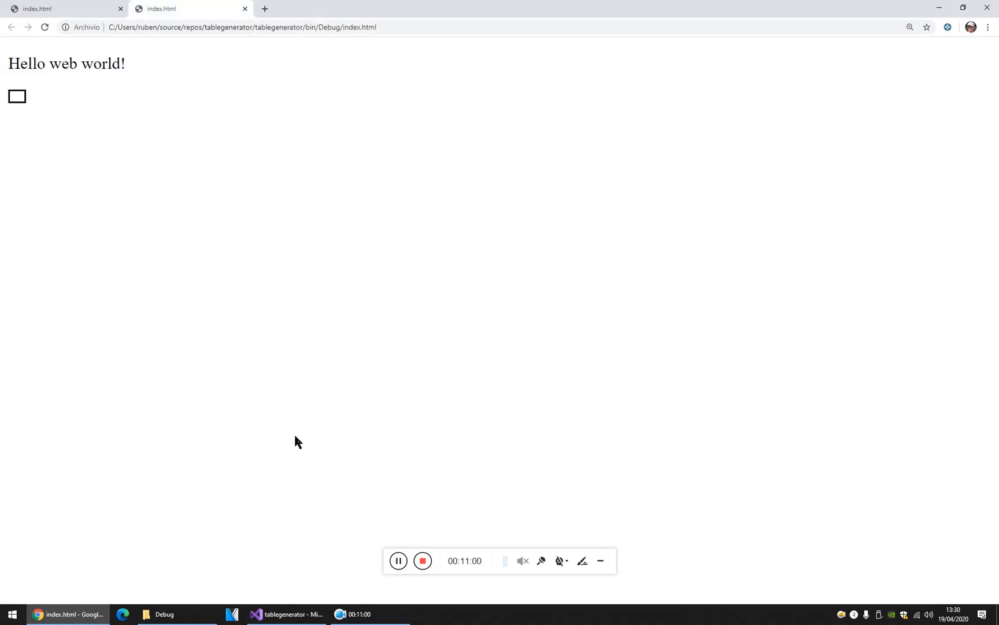
Open the W3Schools HTML Tutorial in a new tab and go to the HTML Tables lesson.
key("ctrl+t")
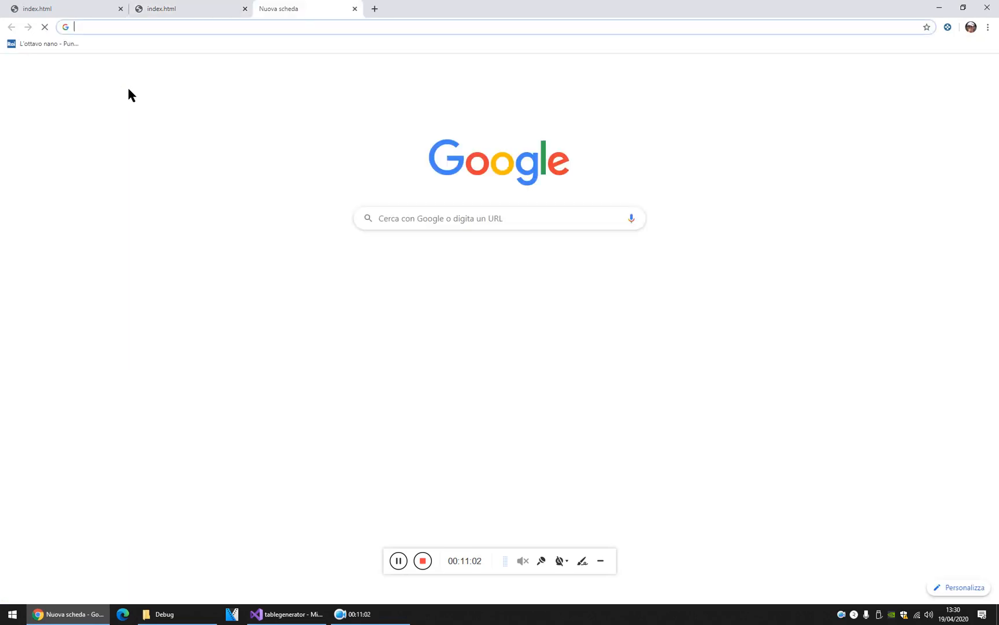
type("w3school")
key("Down")
key("Down")
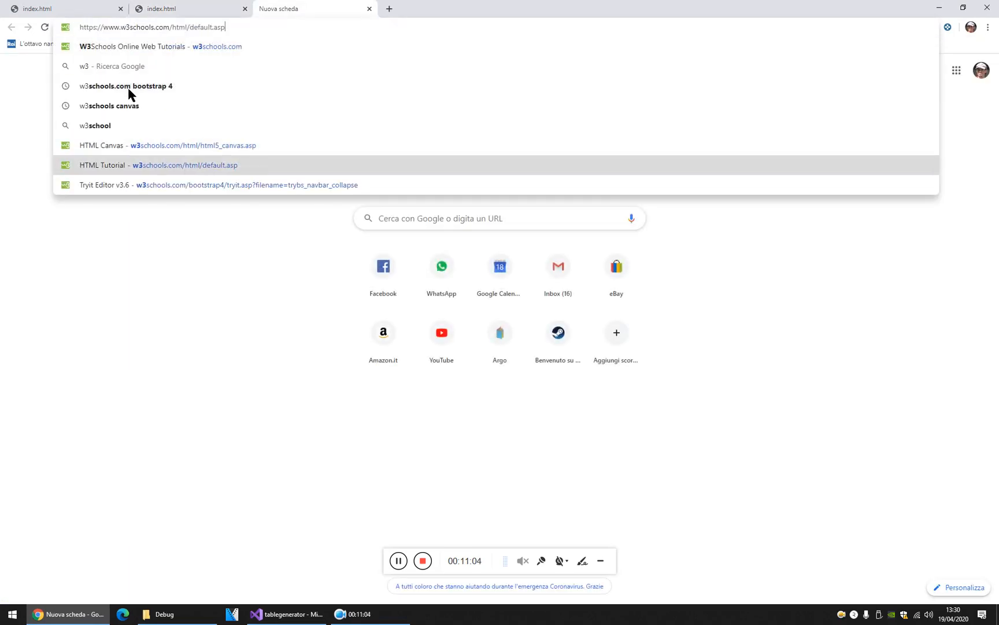
key("Return")
scroll(57, 242, "down", 2)
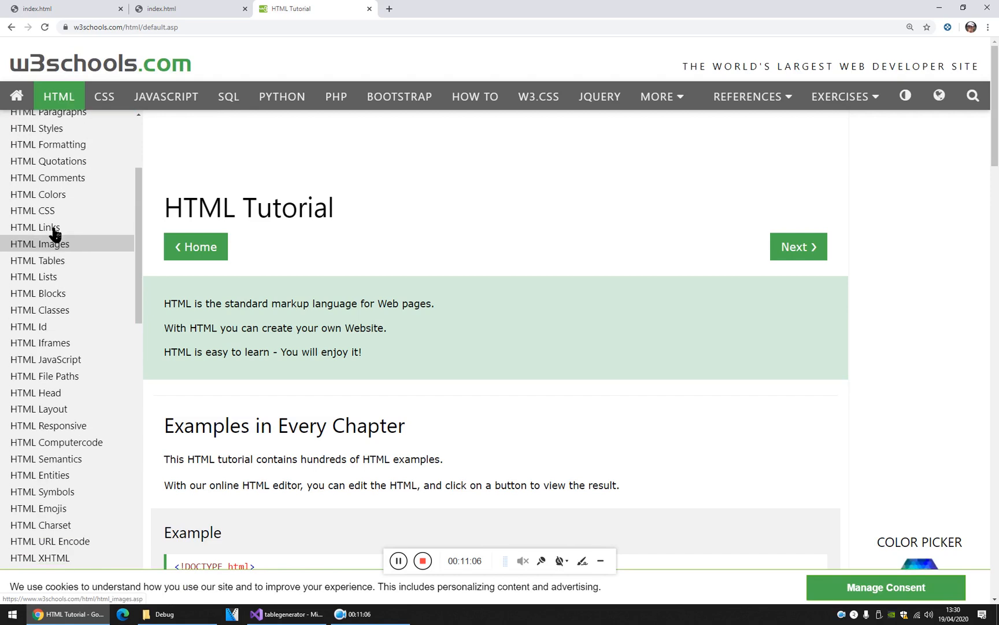
scroll(56, 220, "up", 1)
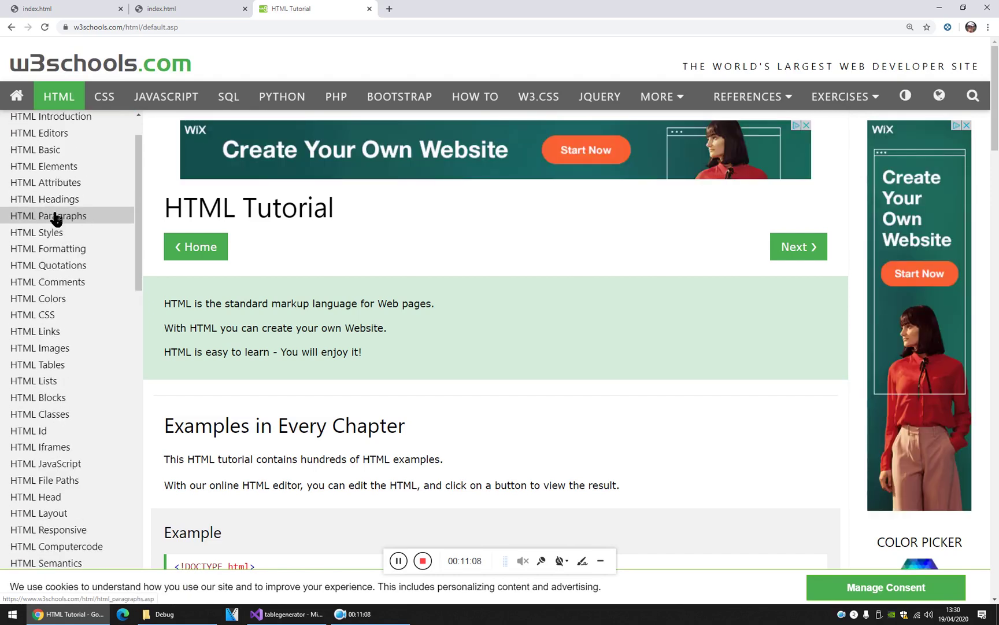
left_click(70, 363)
scroll(314, 354, "down", 4)
scroll(316, 361, "down", 2)
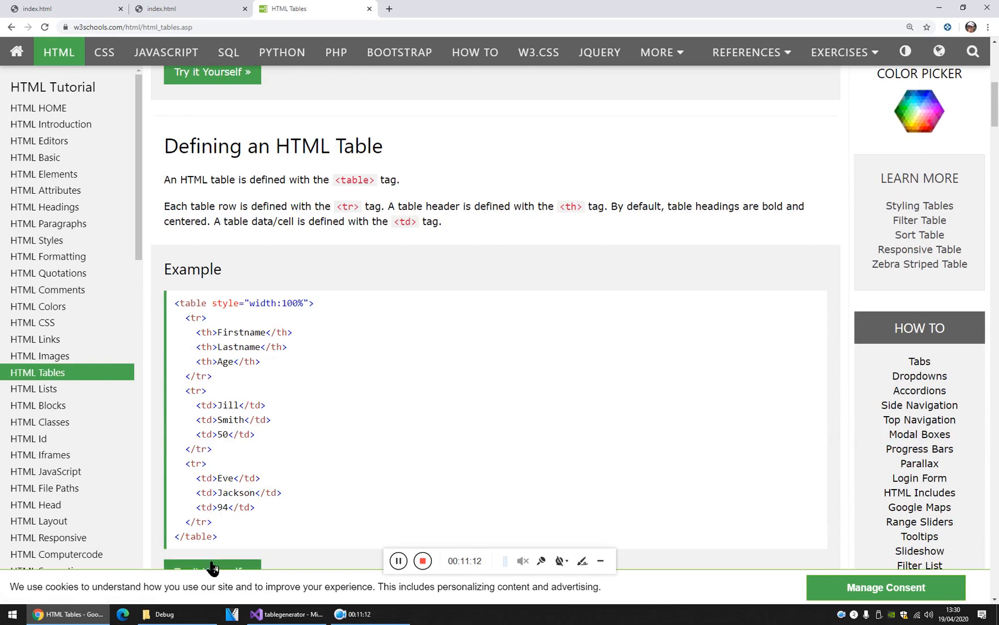
Try the table example, select the Adding a Border CSS rule, and switch back to Form1.cs.
left_click(212, 567)
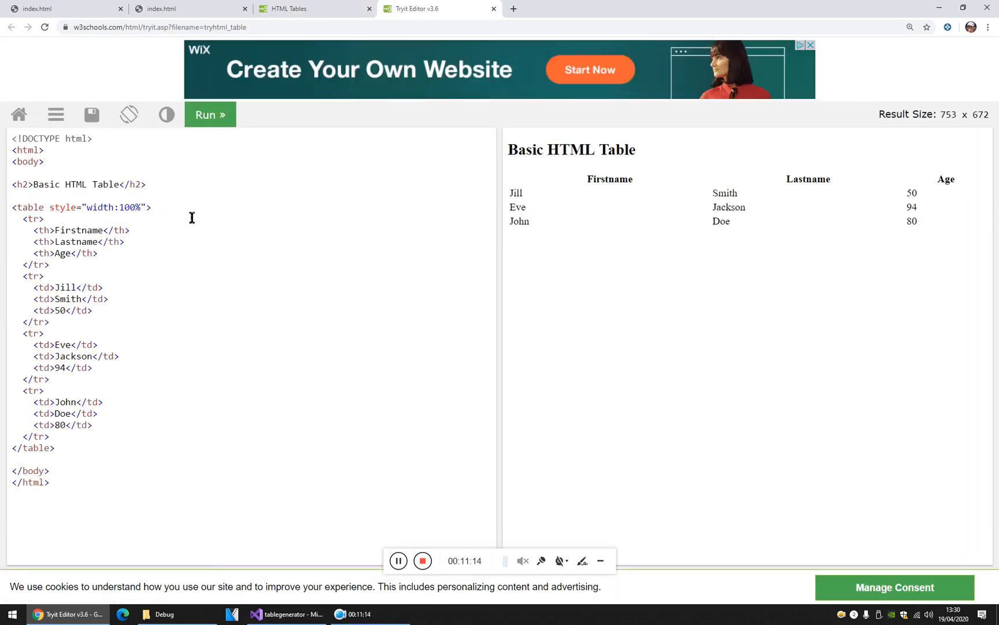
key("ctrl+w")
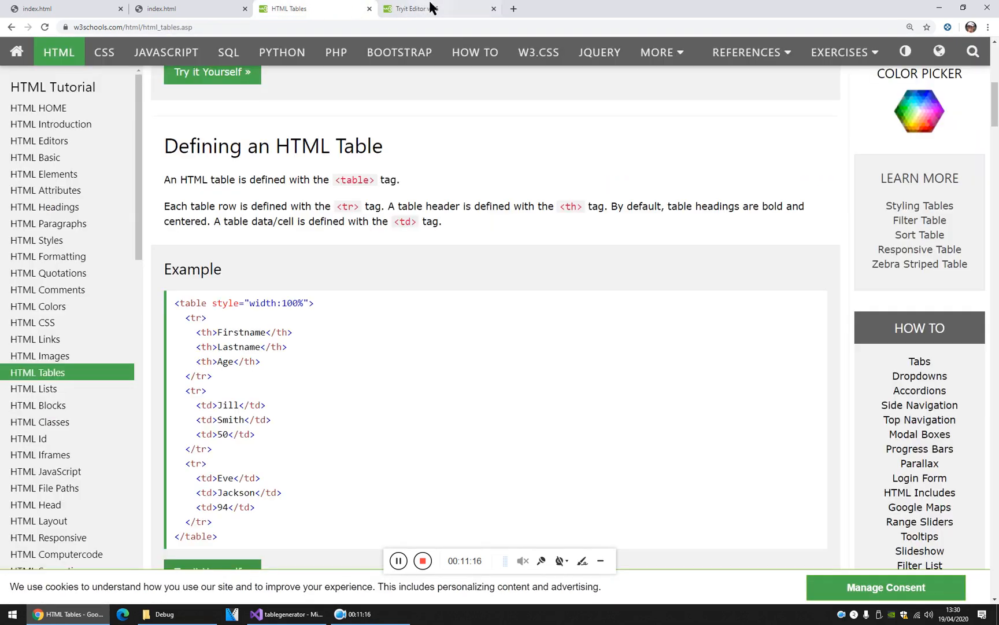
scroll(347, 226, "down", 3)
scroll(352, 229, "down", 2)
scroll(347, 230, "down", 1)
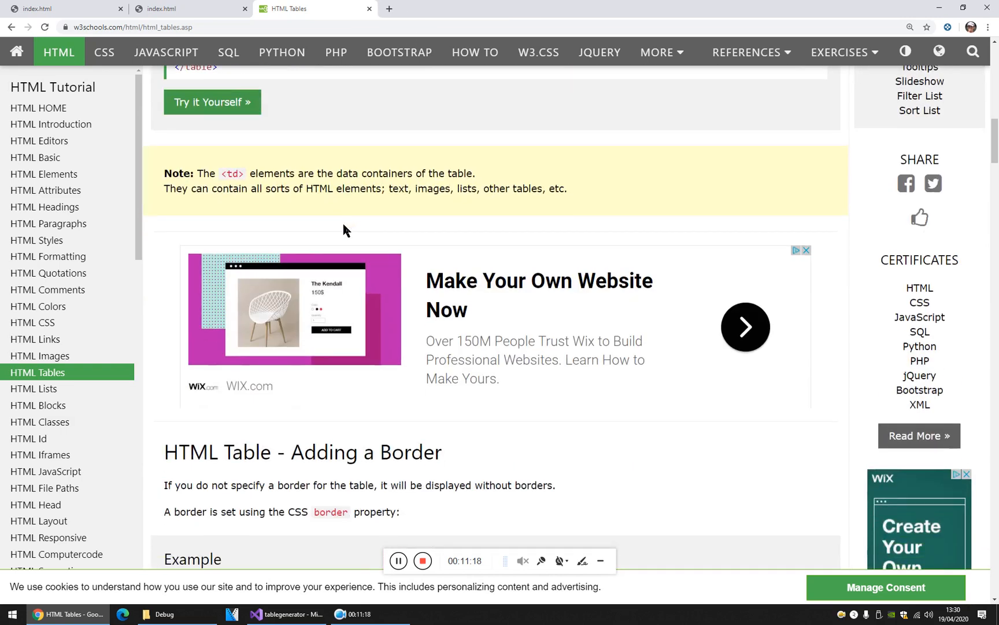
scroll(346, 230, "down", 3)
scroll(346, 230, "down", 1)
scroll(312, 243, "down", 1)
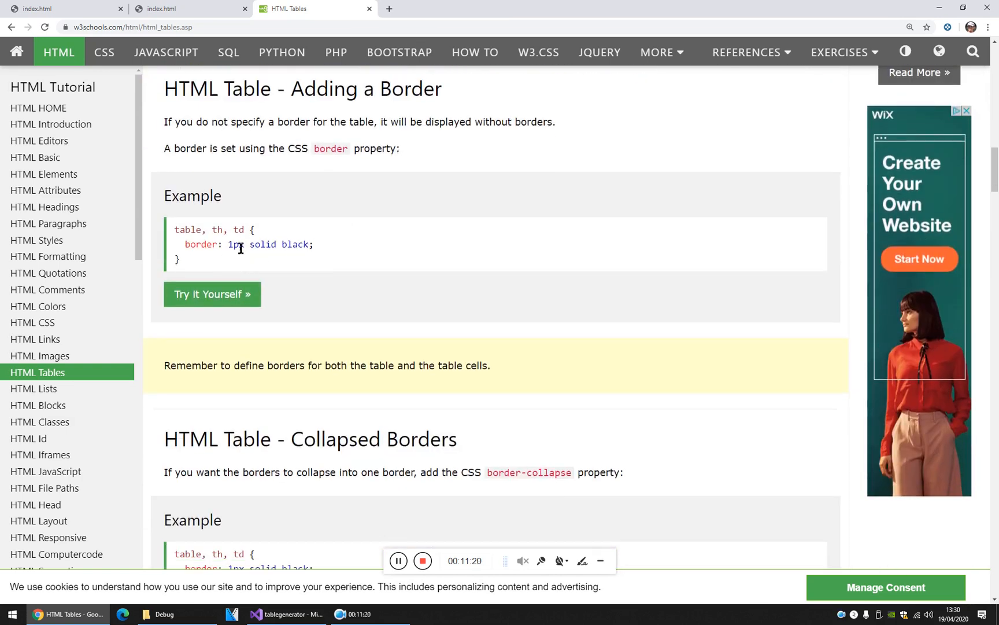
left_click_drag(190, 268, 176, 232)
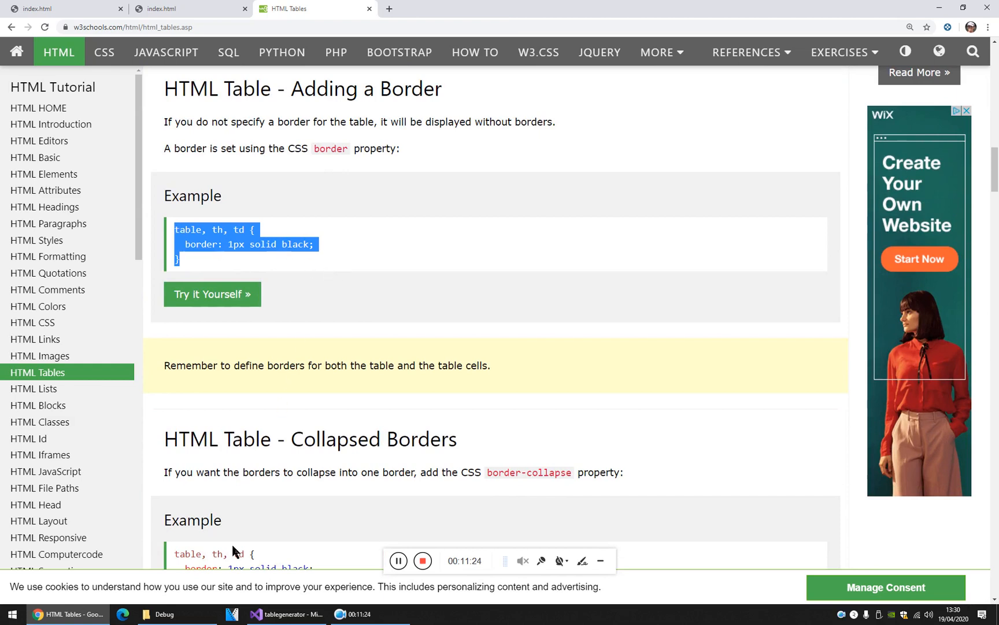
left_click(288, 613)
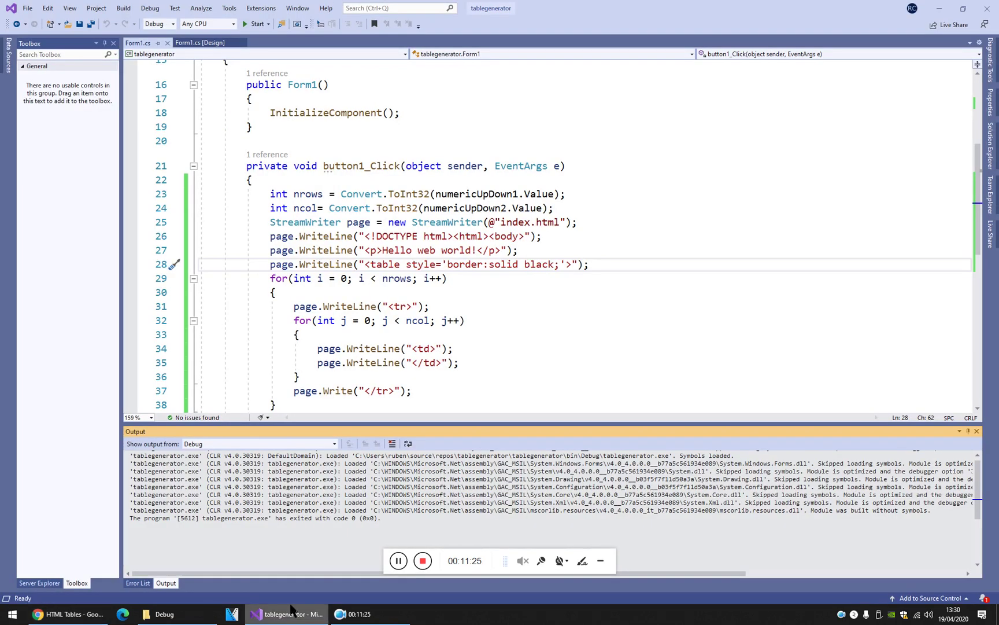
Review line 26 and place the insertion point inside the td tag on line 34.
left_click(580, 238)
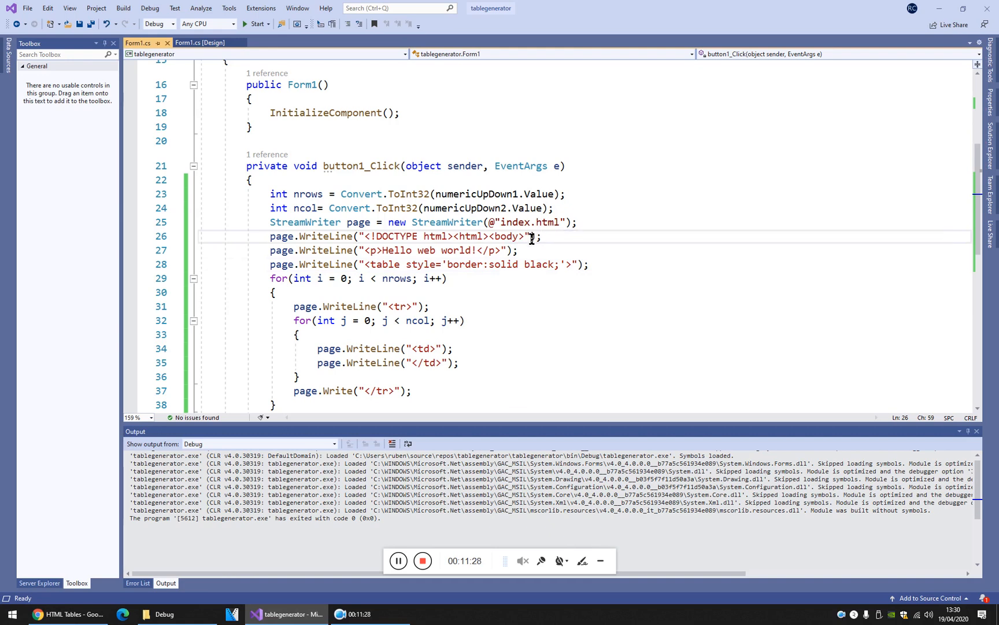
left_click_drag(489, 237, 525, 237)
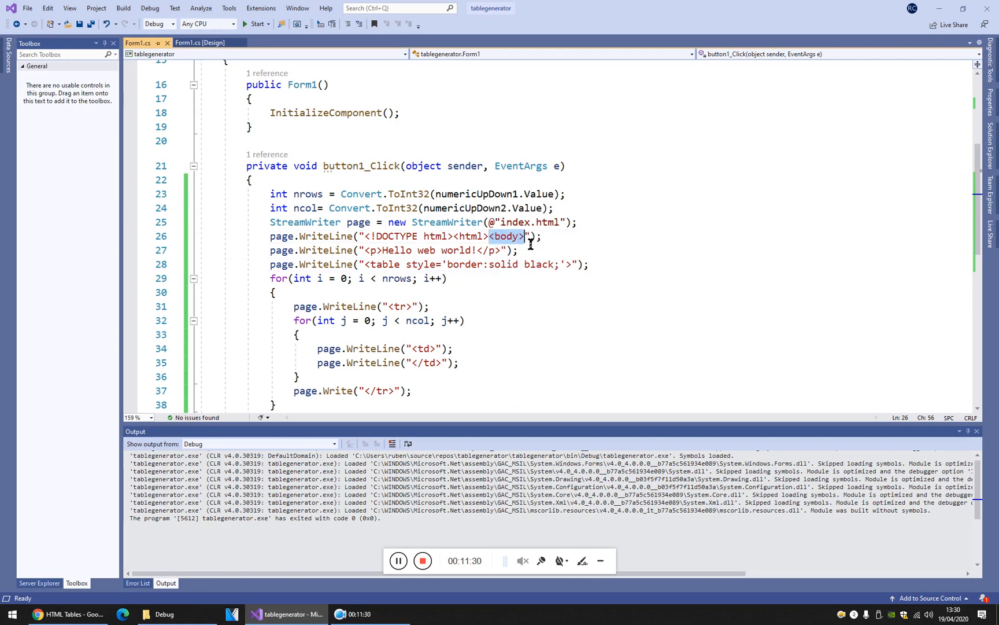
left_click(684, 239)
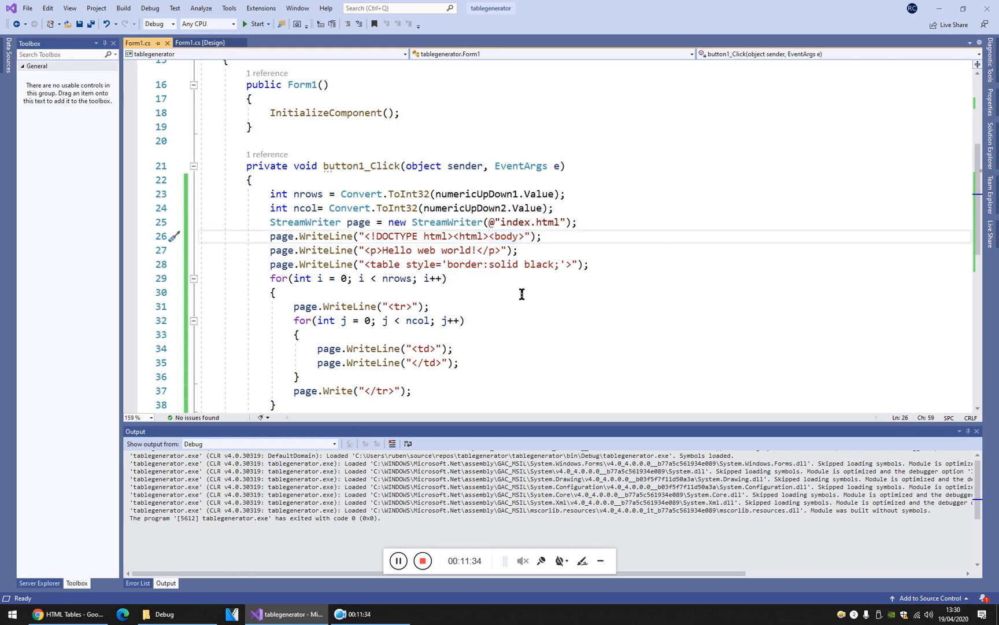
scroll(516, 273, "down", 1)
scroll(510, 260, "down", 2)
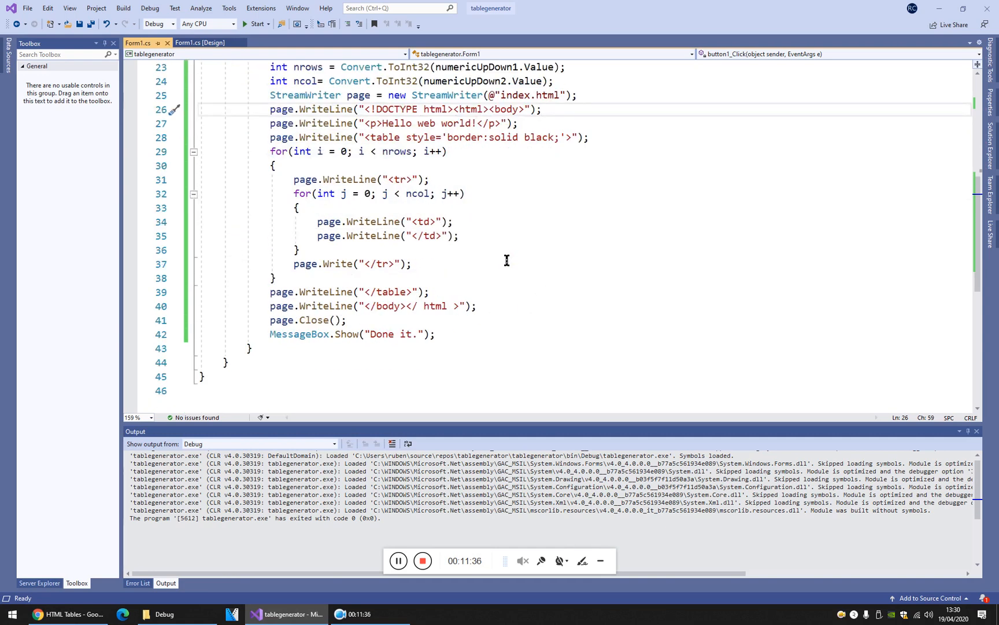
left_click(439, 225)
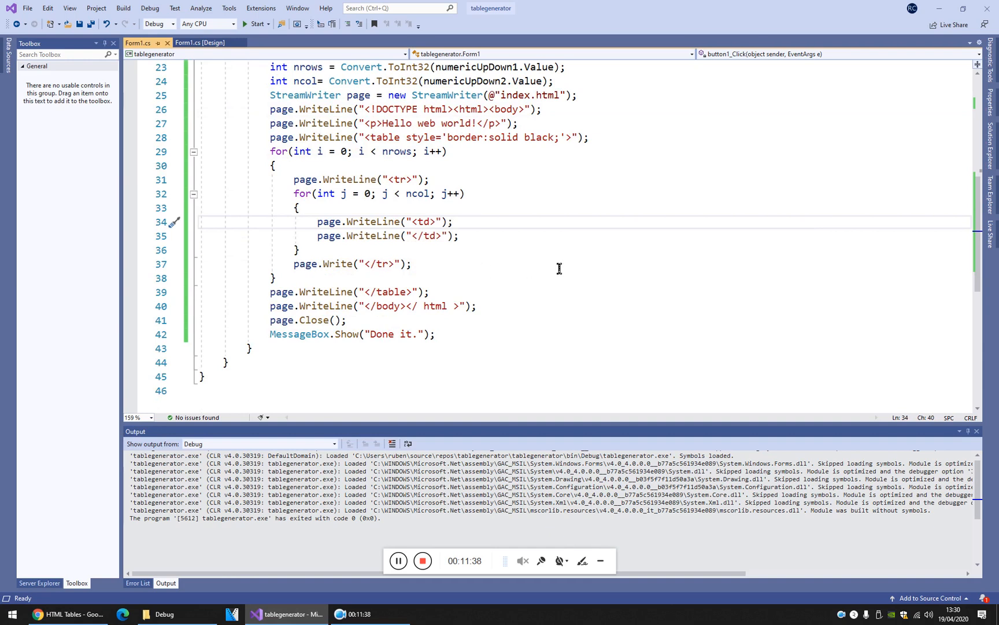
scroll(566, 267, "up", 1)
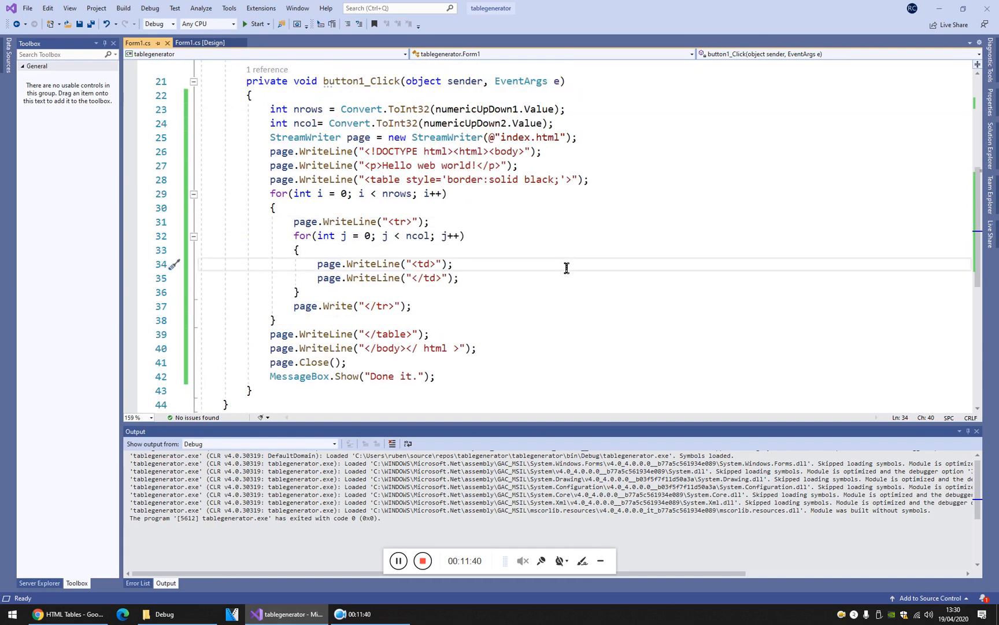
scroll(566, 268, "down", 1)
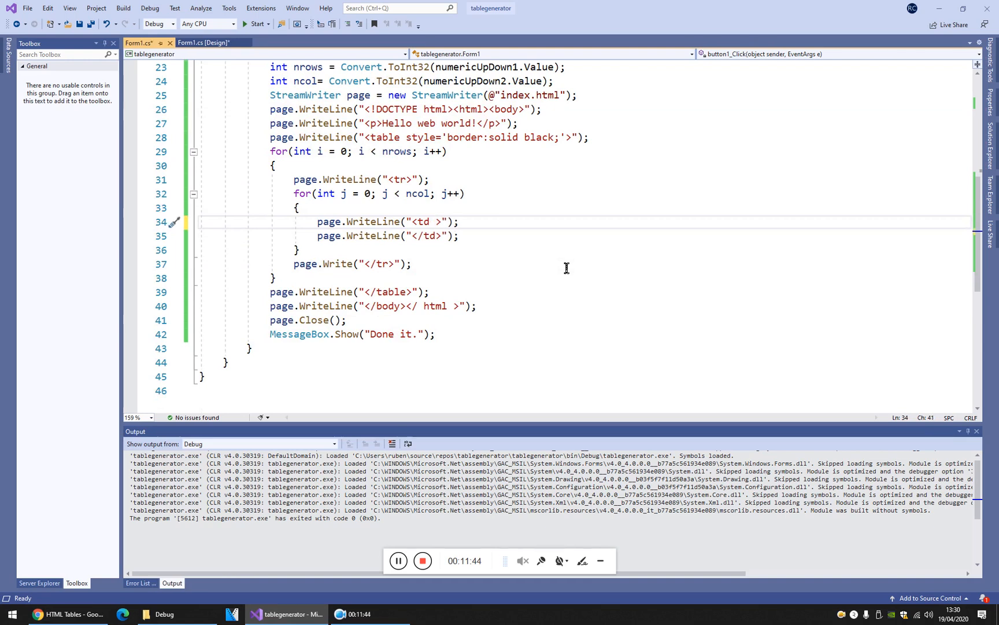
type("style=")
type("''")
Copy border:solid black; from the table tag into the td tag's style, save, and run the app.
left_click_drag(447, 138, 567, 142)
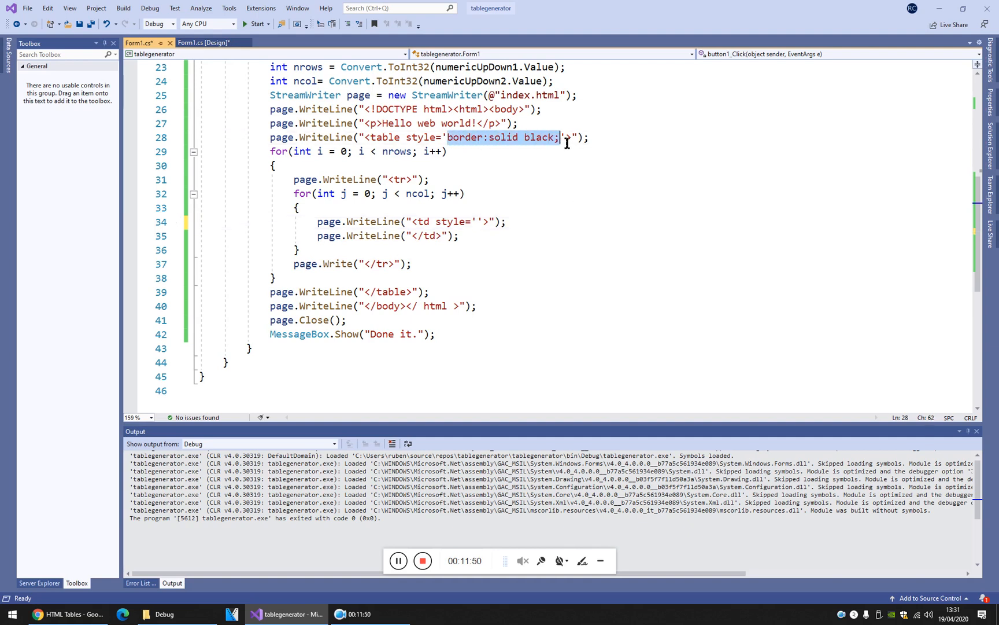
key("ctrl+c")
left_click(477, 222)
key("ctrl+v")
key("ctrl+s")
left_click(601, 241)
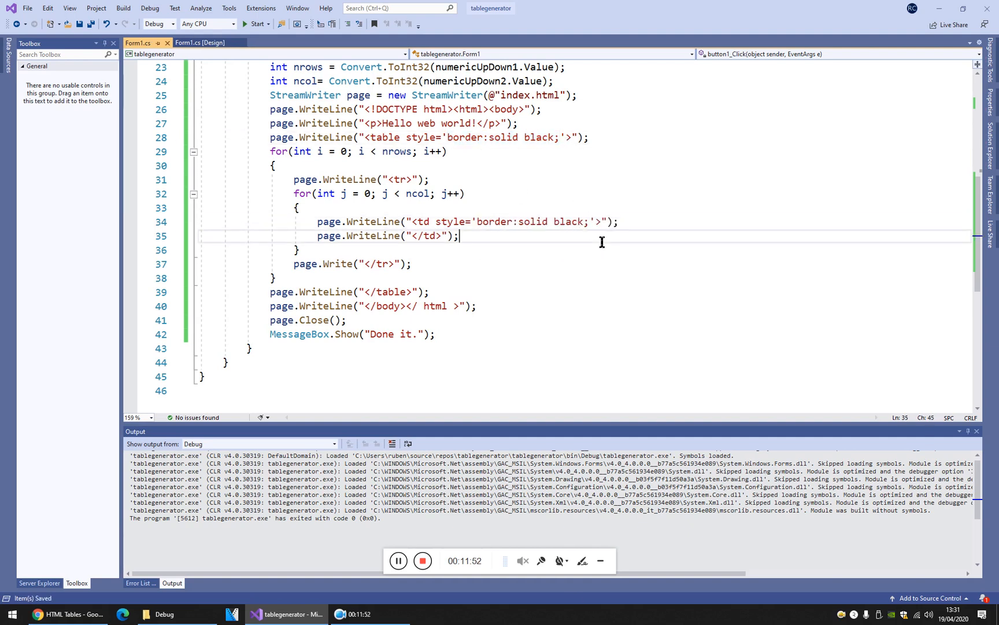
scroll(497, 252, "down", 1)
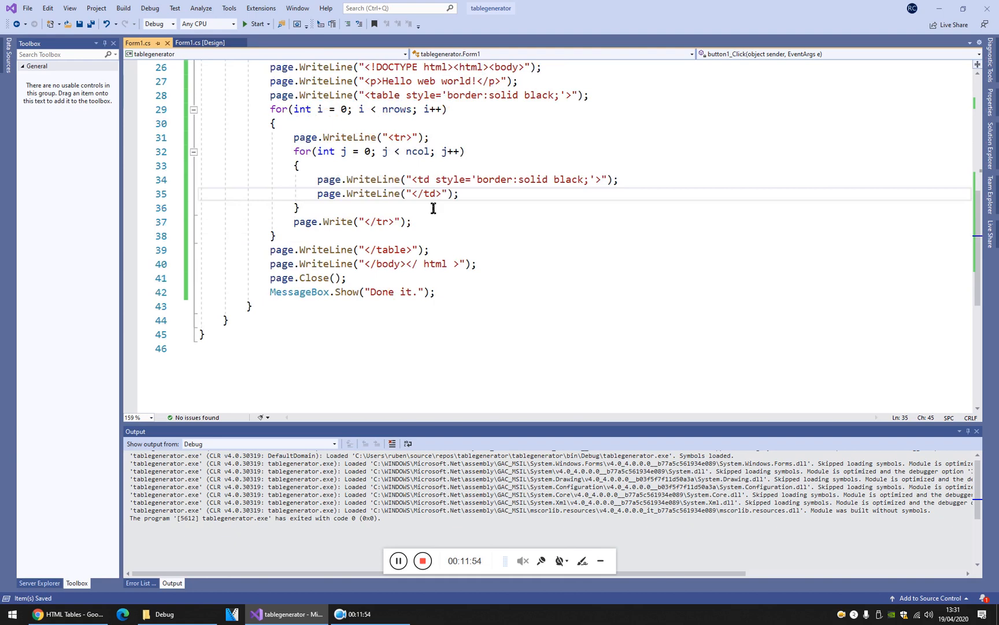
left_click(257, 24)
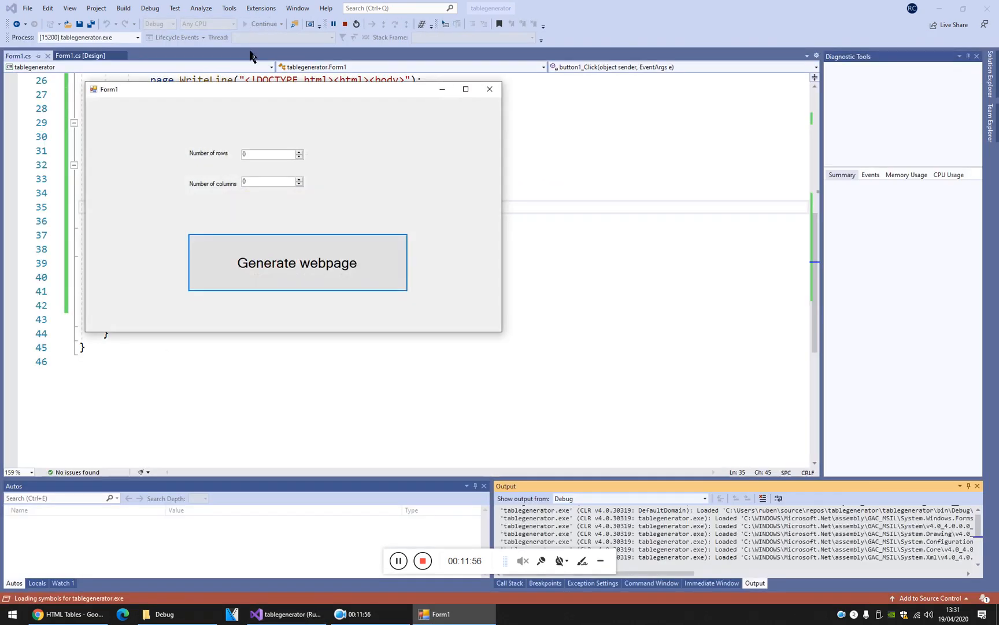
Set 4 rows and 3 columns, generate the webpage, dismiss the message and close the form.
left_click(300, 182)
left_click(298, 157)
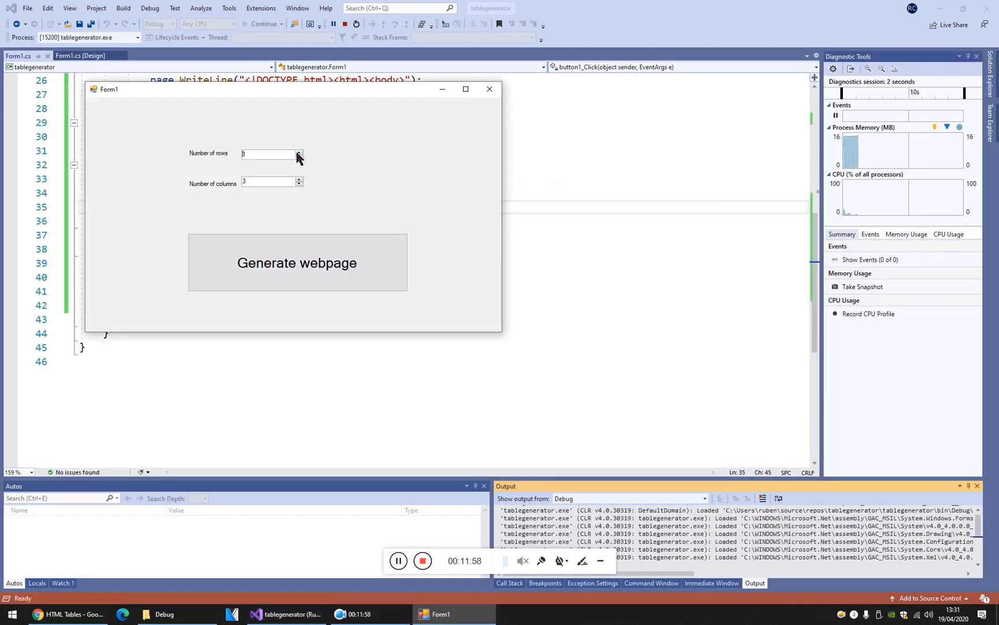
left_click(298, 153)
left_click(298, 153)
left_click(297, 262)
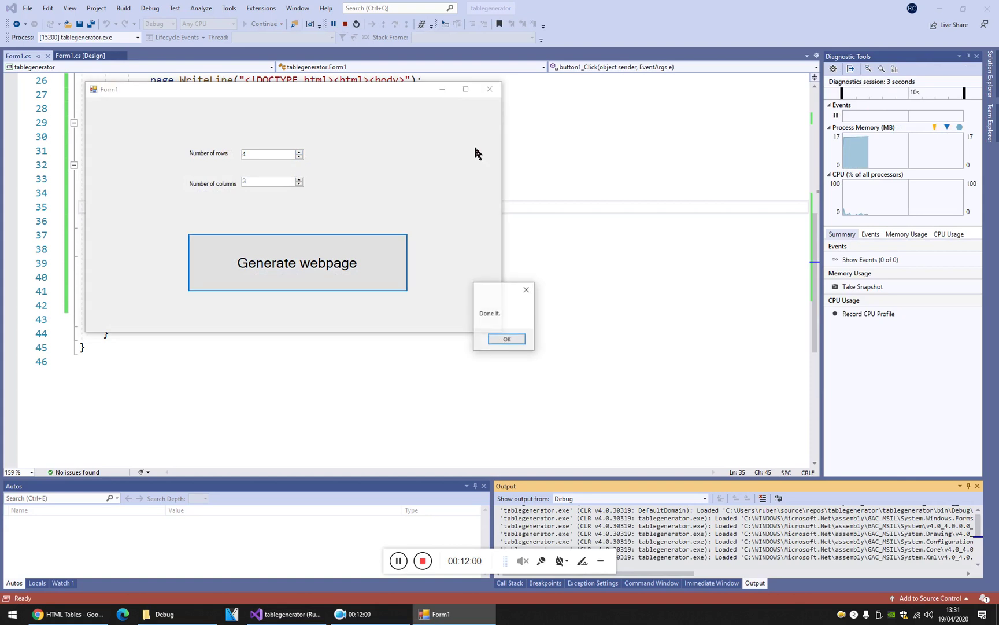
left_click(507, 341)
left_click(489, 89)
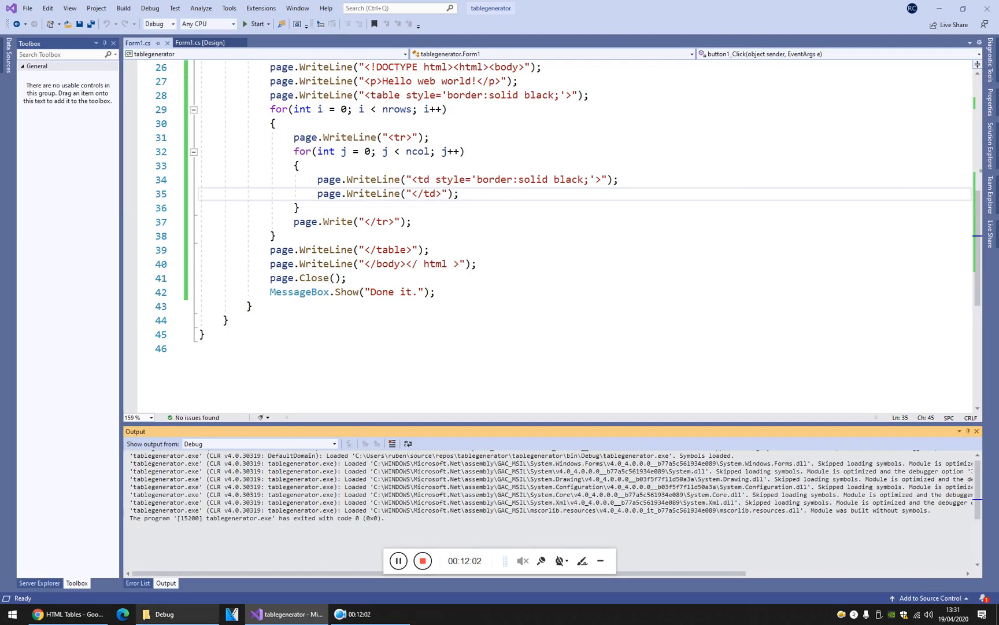
Open index.html in Chrome to check the bordered 4-by-3 grid, close it, and return to Visual Studio.
left_click(168, 614)
double_click(356, 200)
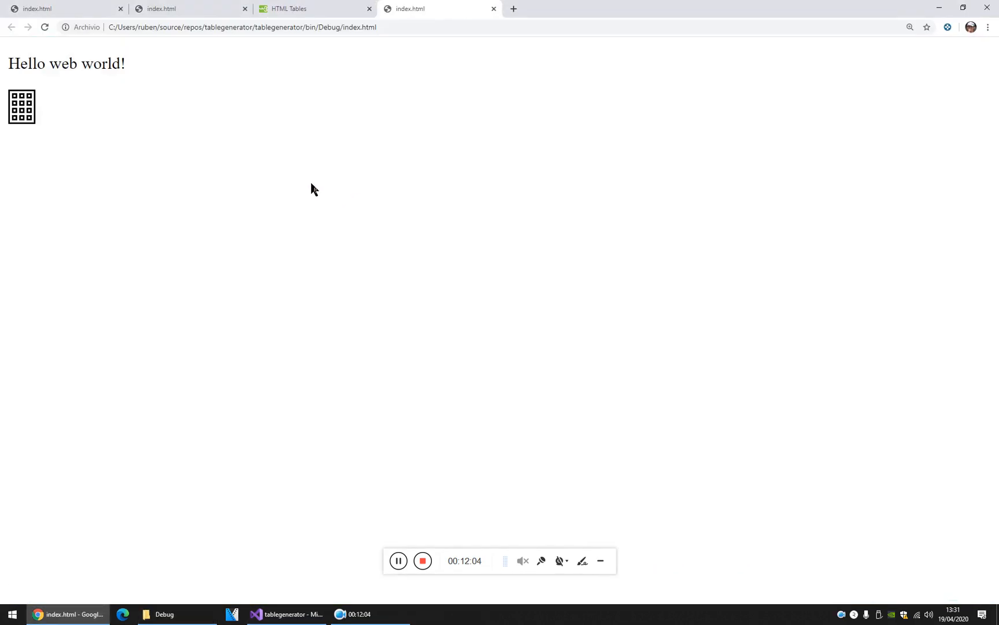
key("ctrl+a")
left_click(37, 128)
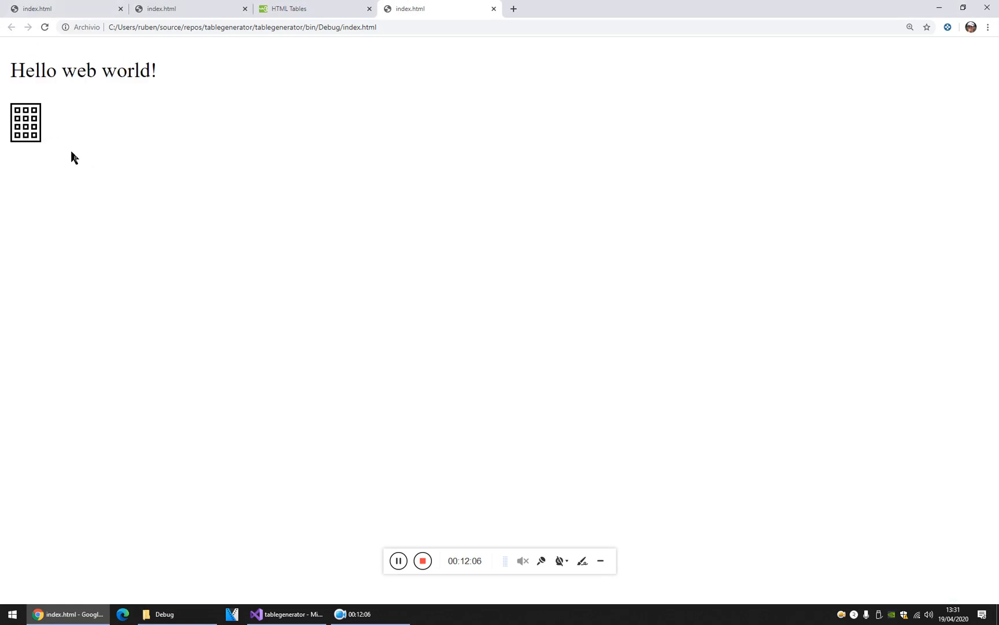
scroll(71, 148, "up", 6)
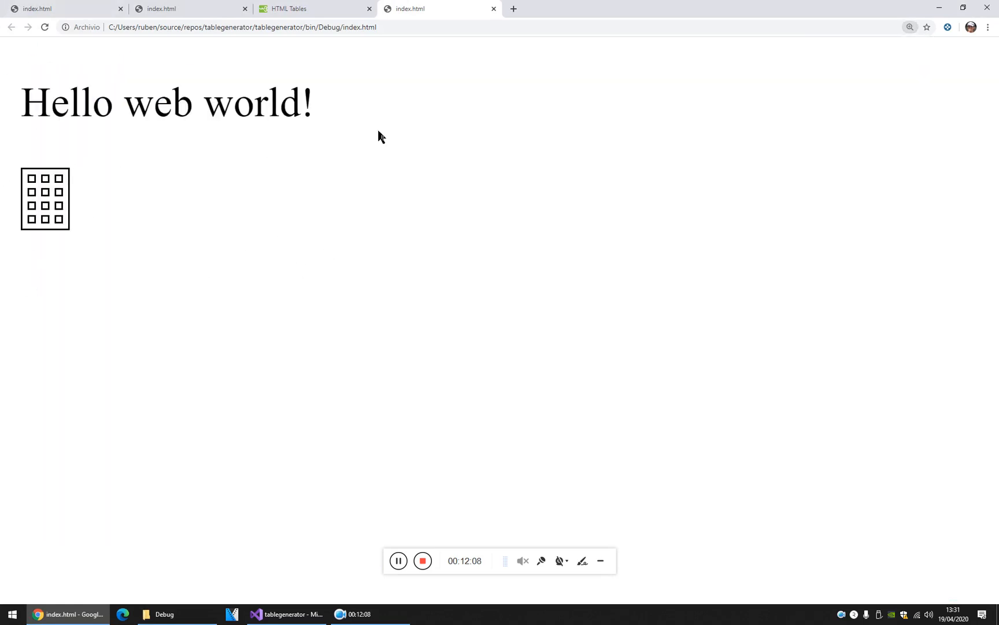
left_click(493, 9)
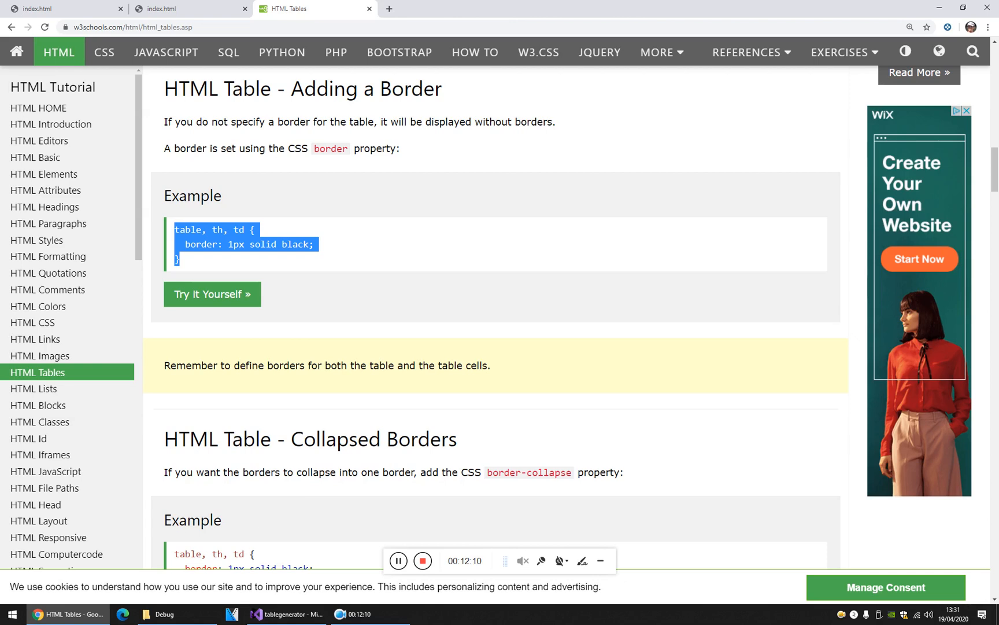
left_click(285, 614)
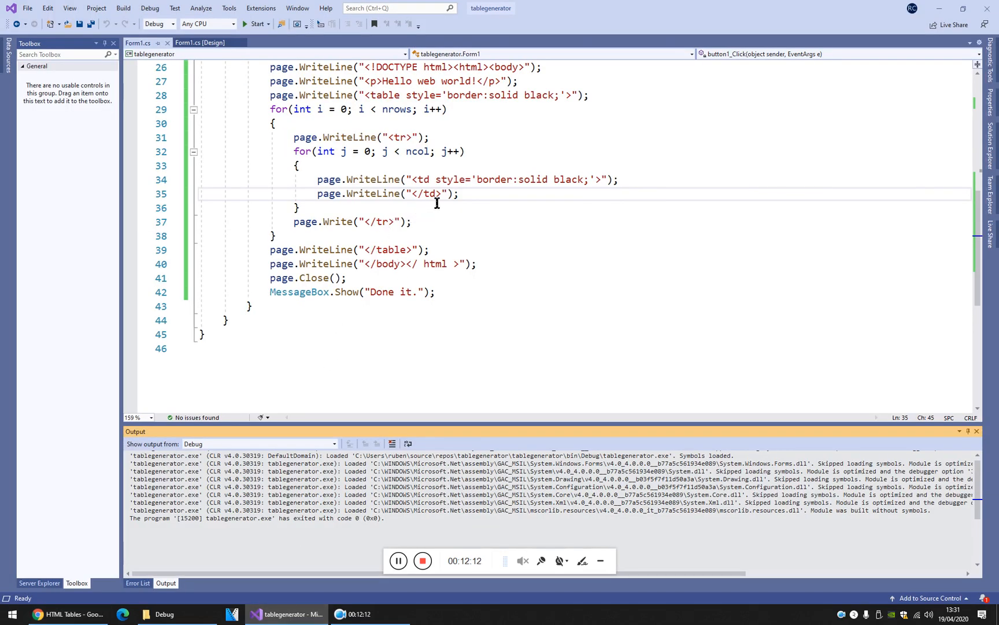
Add page.WriteLine("ciao!"); between the td tags after line 34 and save the file.
left_click(634, 185)
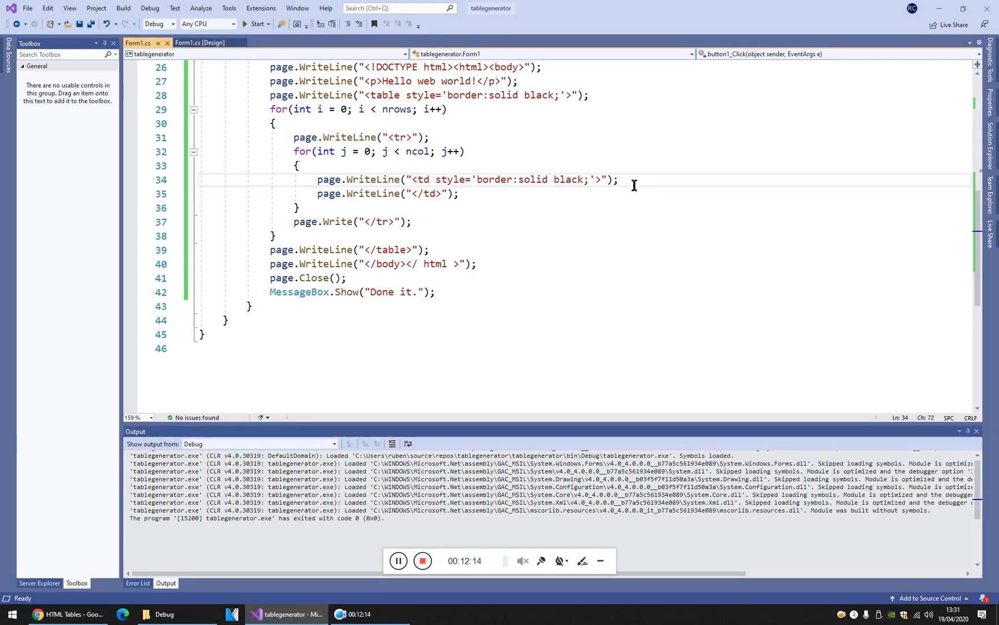
key("Return")
type("page.wr")
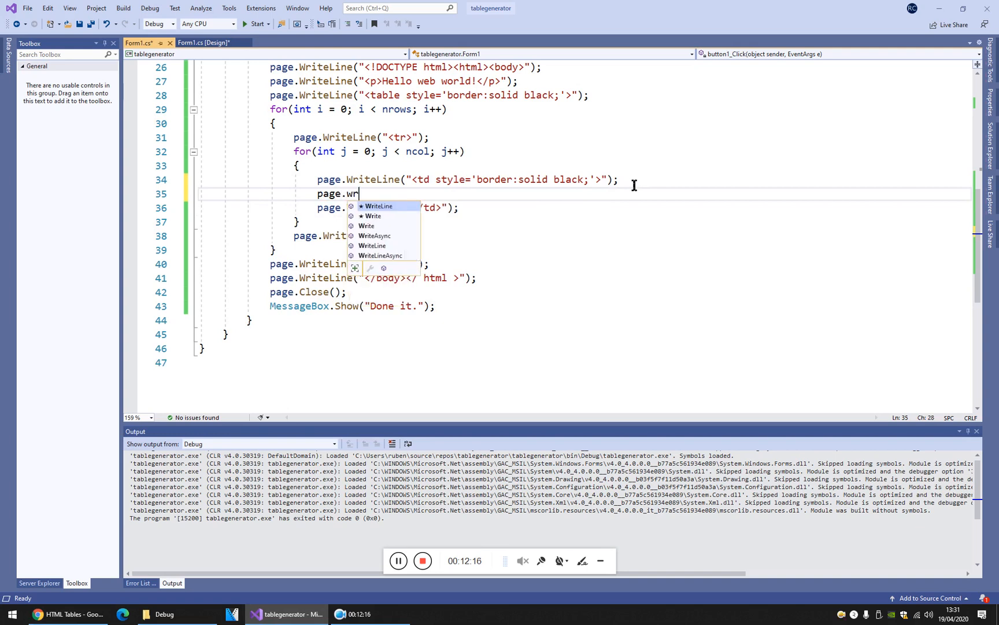
key("Tab")
type("(\"")
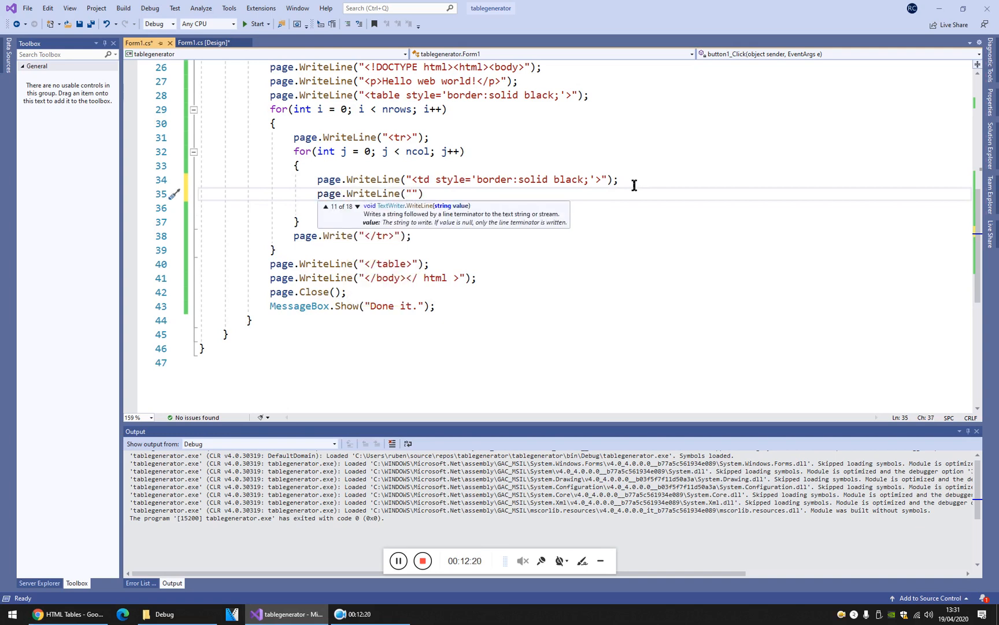
type("<td>")
key("ctrl+z")
type("ciao!")
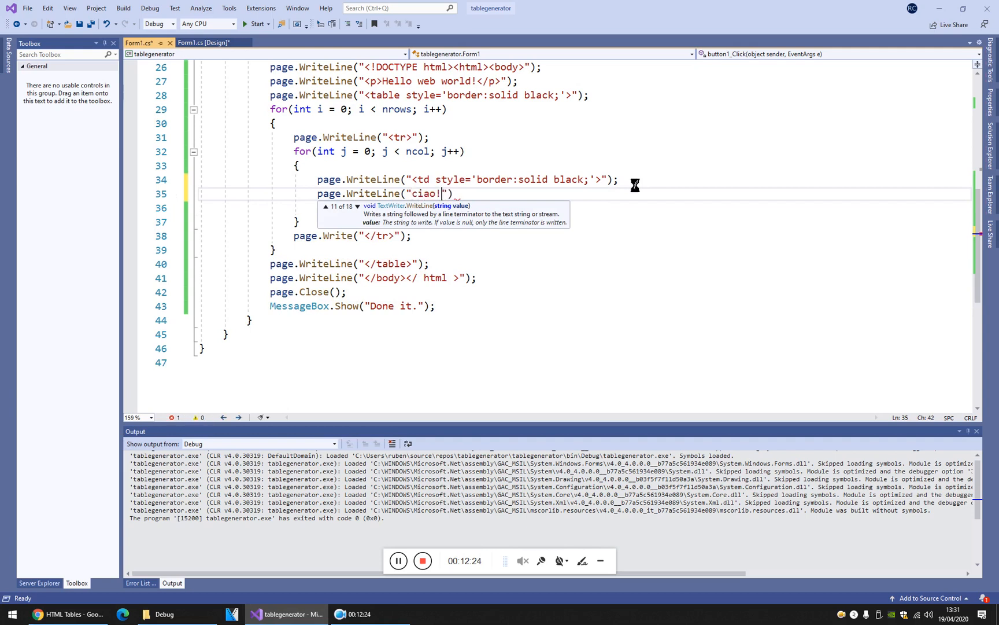
key("ctrl+s")
type(";")
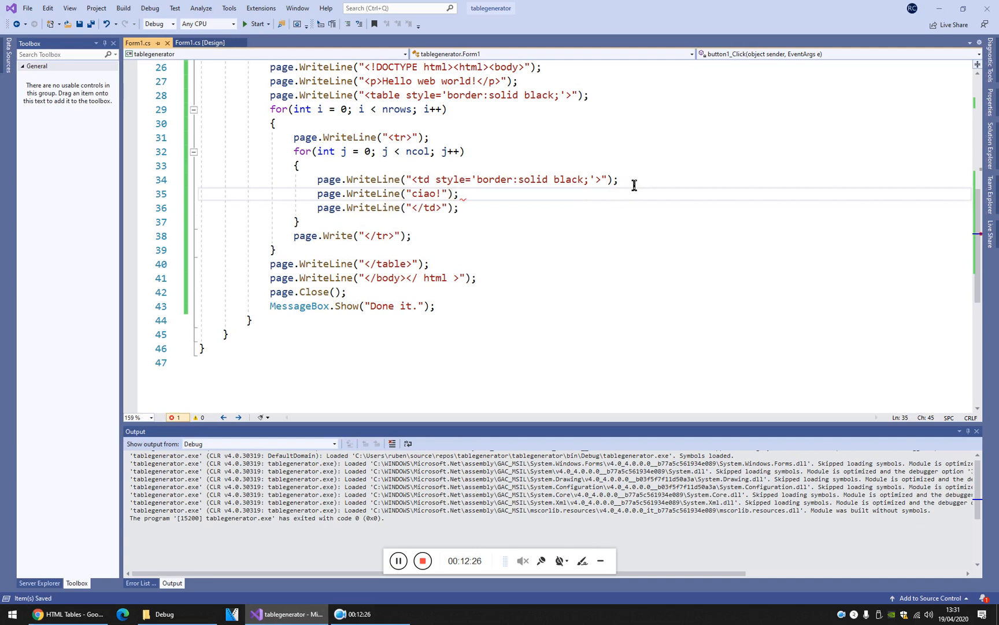
key("Down")
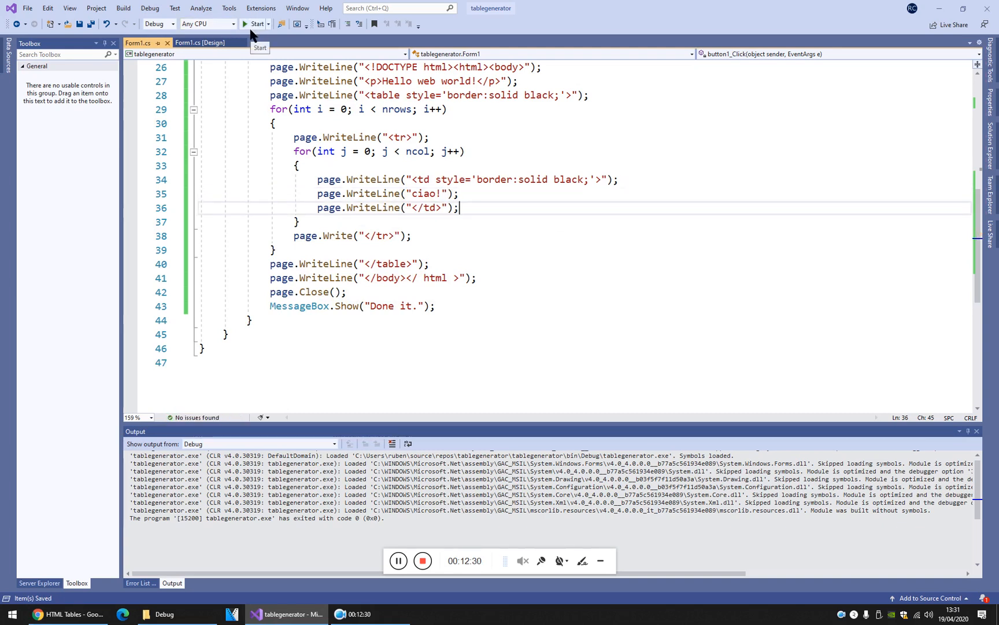
Run the app, generate a 3-by-4 table webpage, dismiss the confirmation and close the form.
left_click(247, 25)
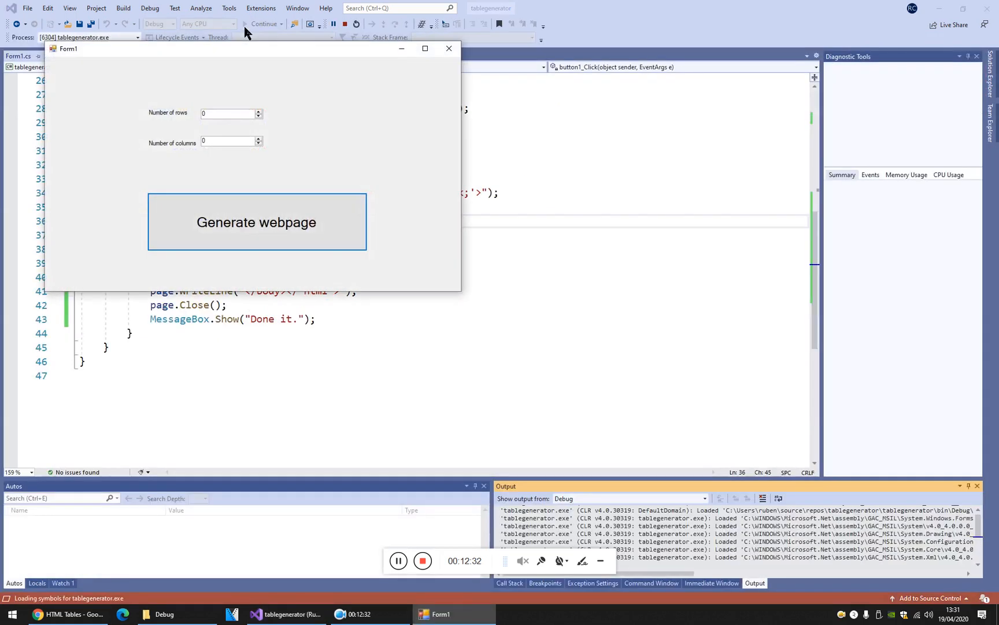
left_click(258, 116)
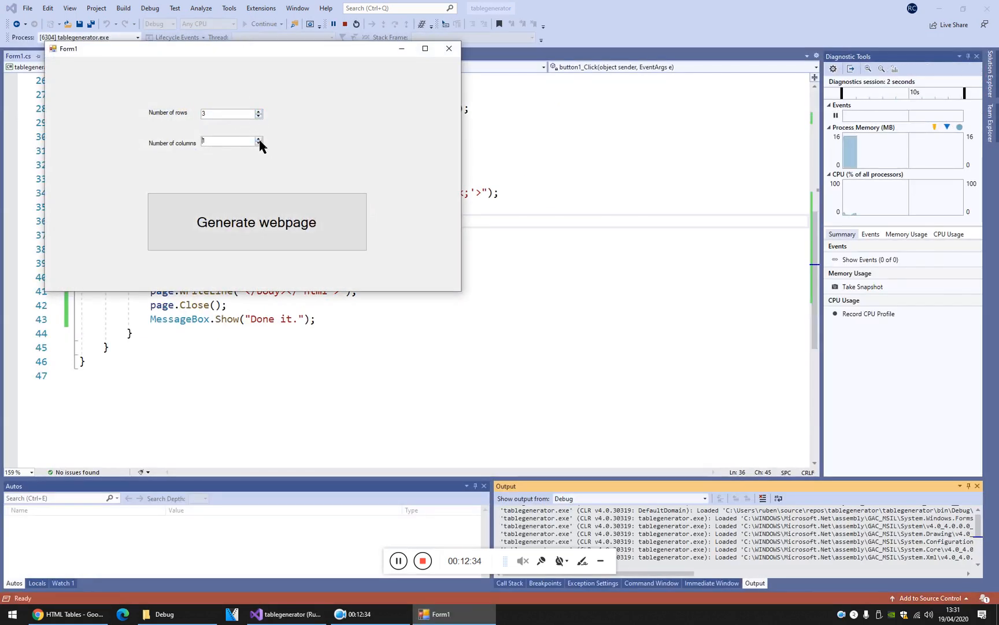
left_click(259, 140)
left_click(260, 140)
left_click(259, 139)
left_click(261, 224)
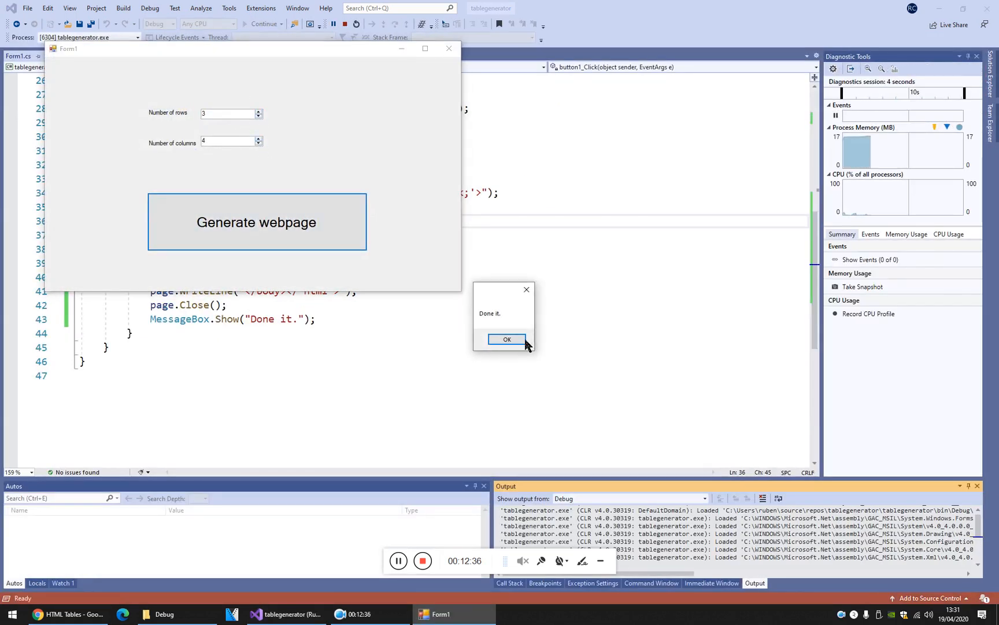
left_click(507, 340)
left_click(448, 48)
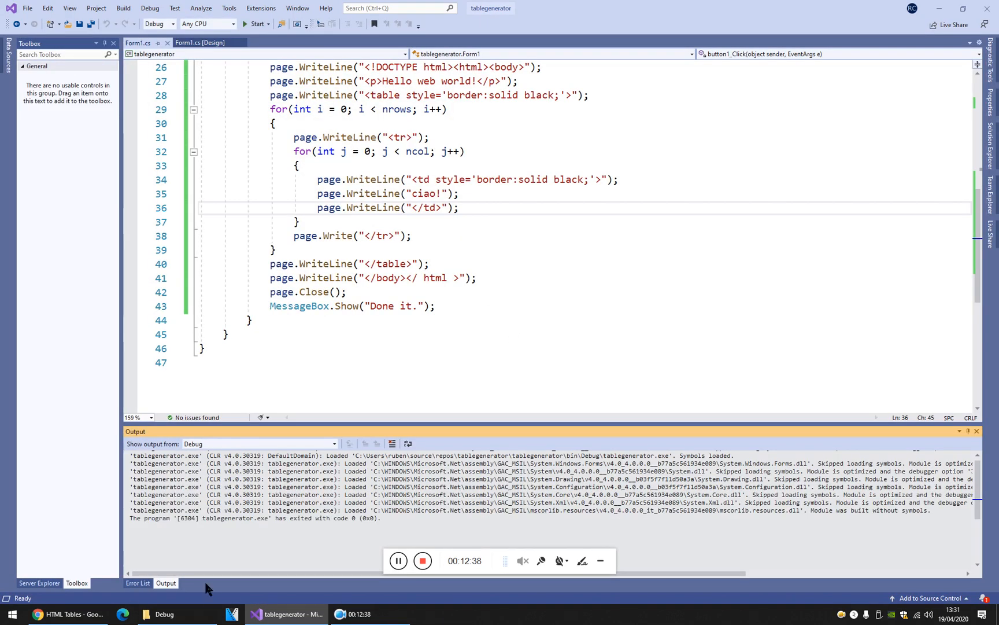
Open index.html in Chrome to check every bordered cell reads ciao!, then close Chrome and return to the code.
left_click(179, 614)
double_click(353, 201)
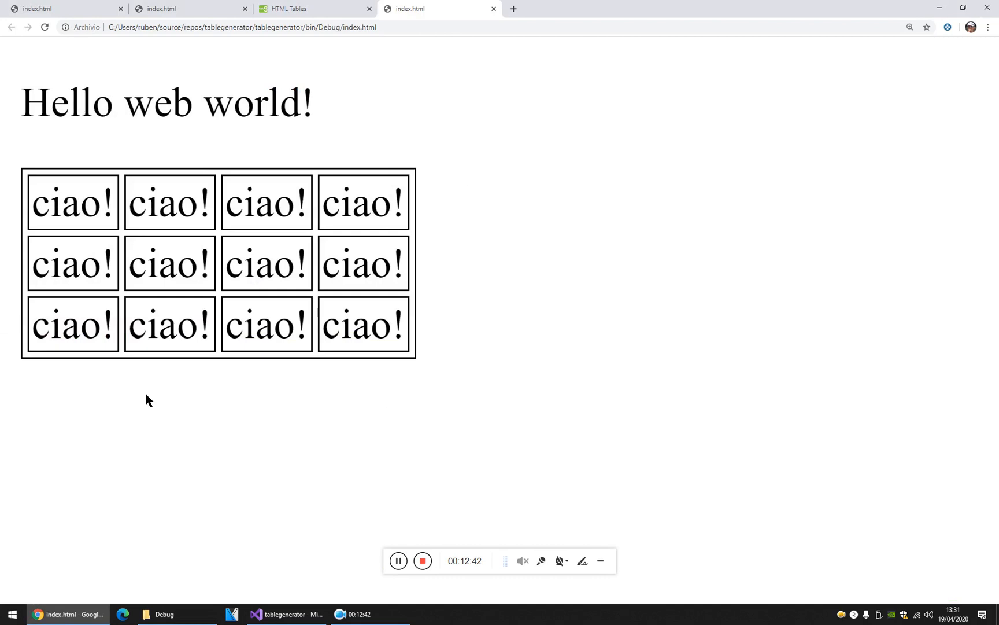
mouse_move(147, 399)
left_mouse_down()
mouse_move(235, 292)
mouse_move(489, 401)
mouse_move(1, 155)
left_mouse_up()
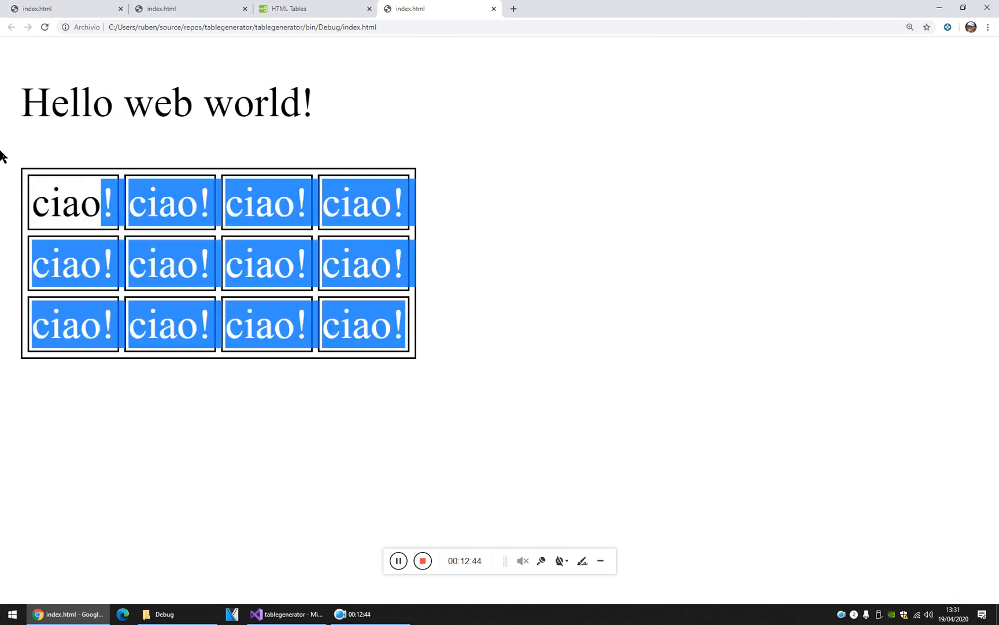
left_click(434, 243)
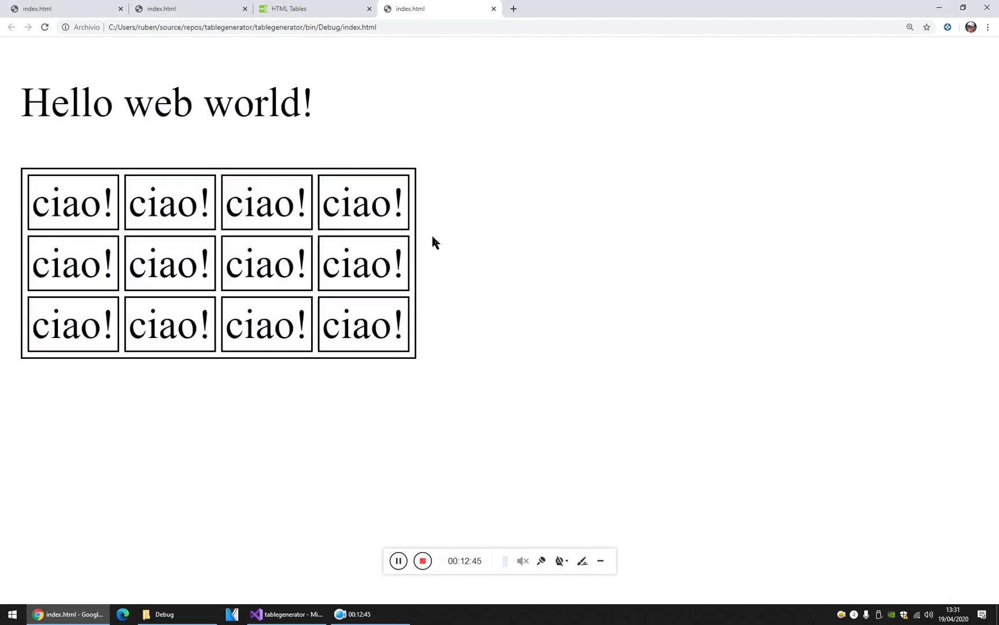
middle_click(442, 9)
left_click(987, 7)
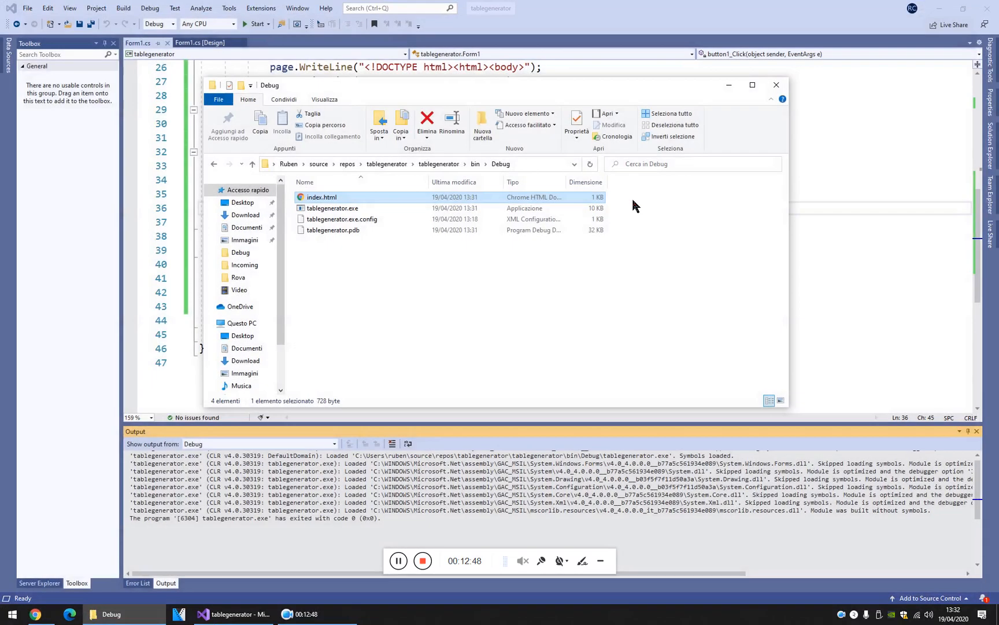
left_click(410, 8)
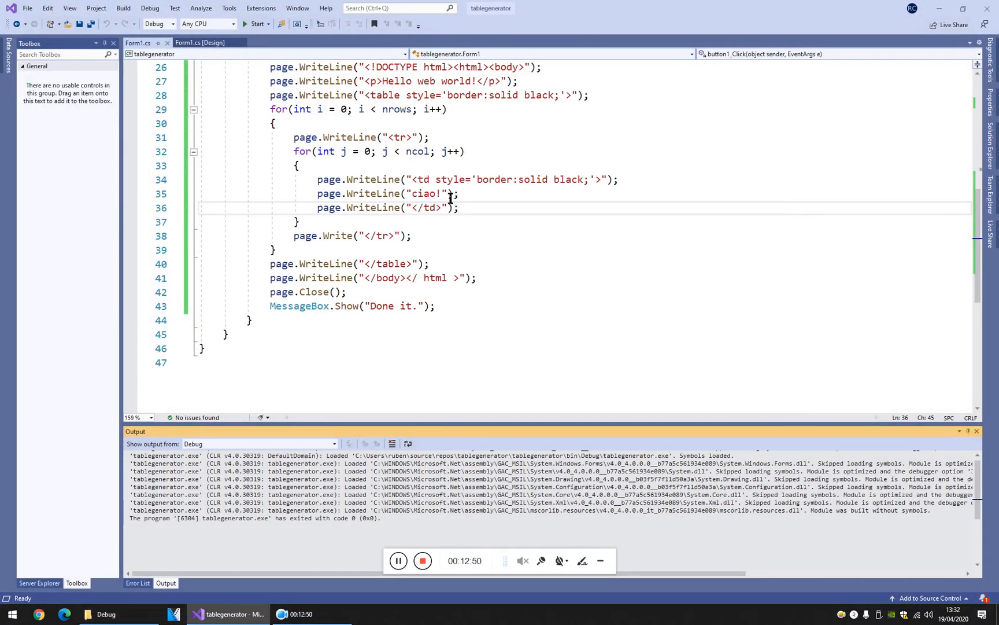
Run the app, generate the webpage with 10 rows and 10 columns, and close the form.
left_click(252, 24)
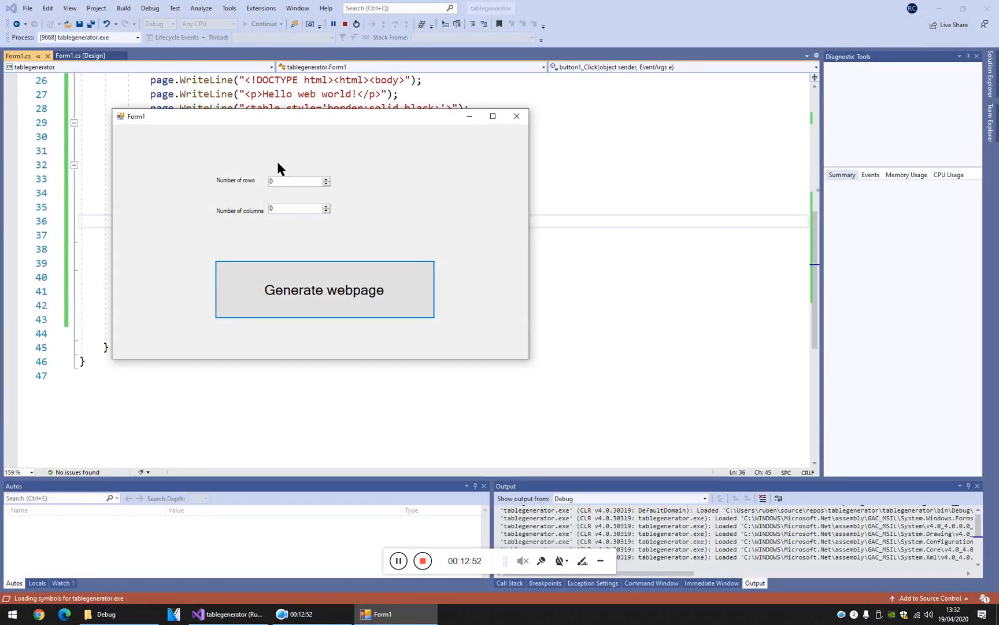
left_click(327, 182)
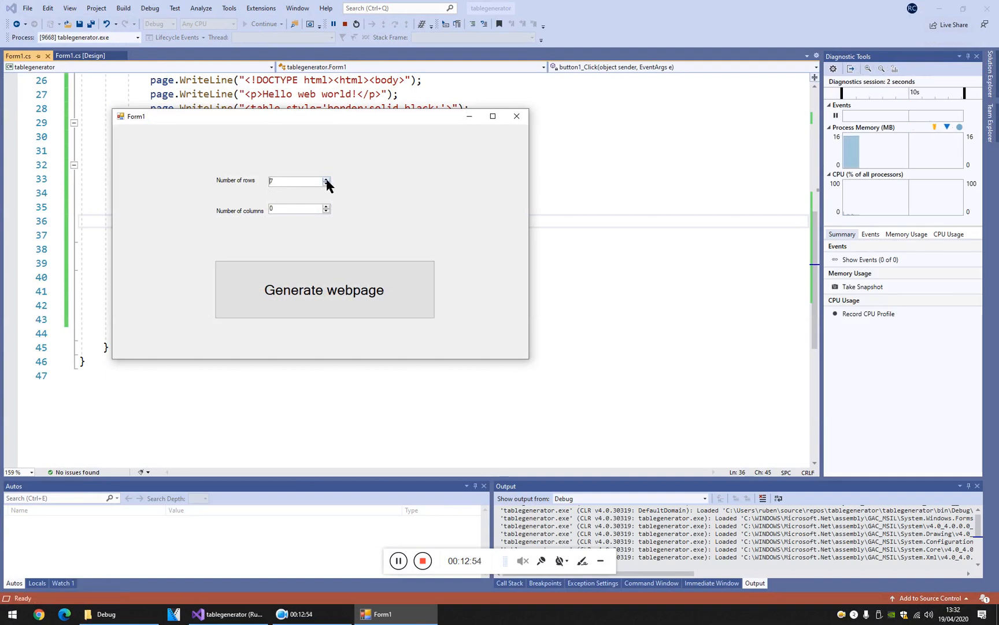
left_click(326, 180)
left_click(326, 207)
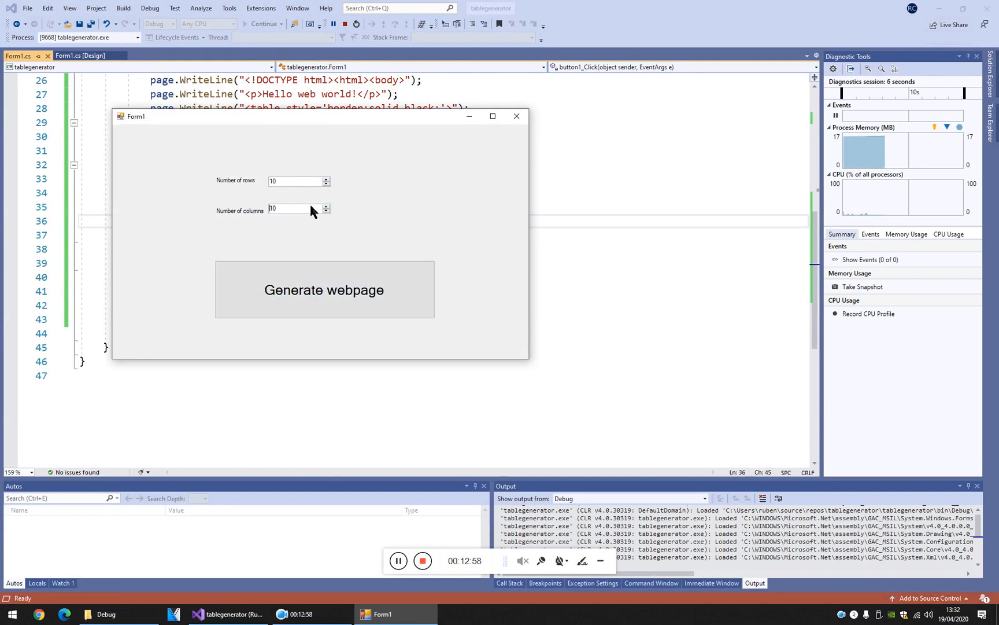
left_click(332, 299)
left_click(506, 340)
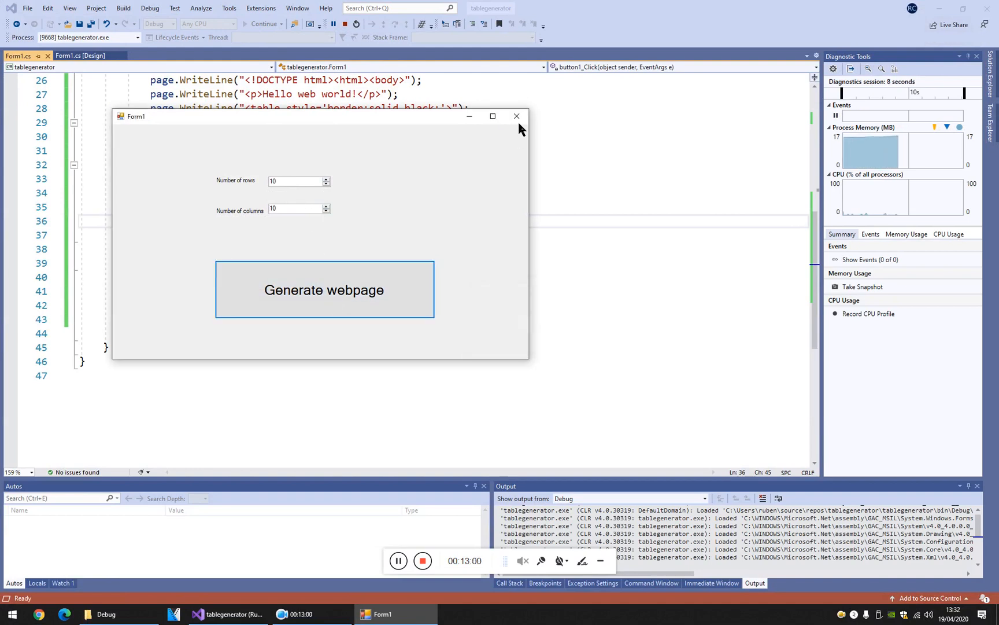
left_click(516, 117)
Open index.html in Chrome to inspect the 10-by-10 grid of ciao! cells, then close the browser.
left_click(162, 615)
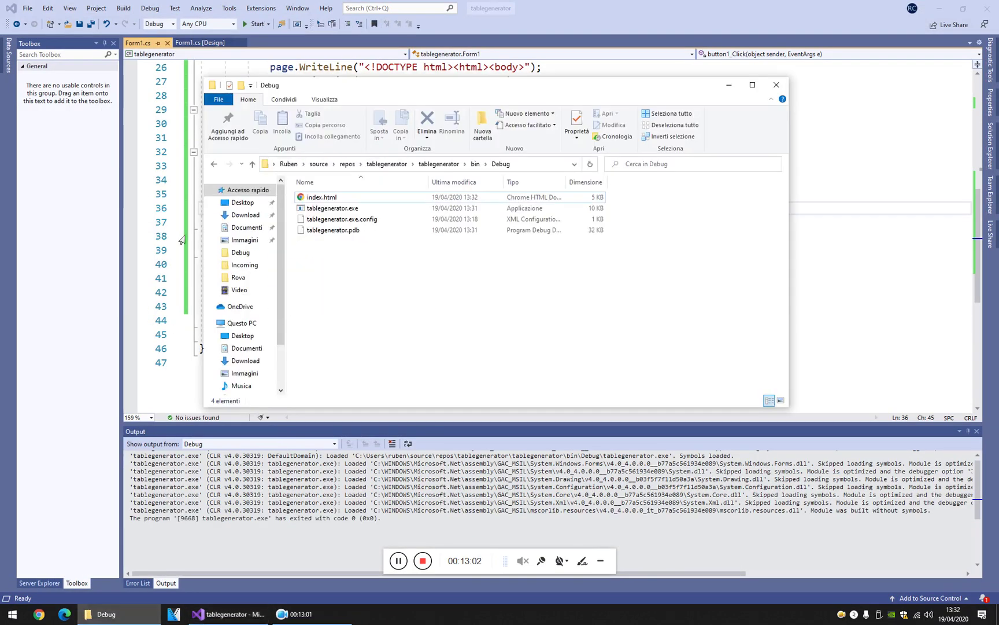
double_click(325, 195)
scroll(422, 190, "down", 2)
scroll(422, 189, "down", 3, "ctrl")
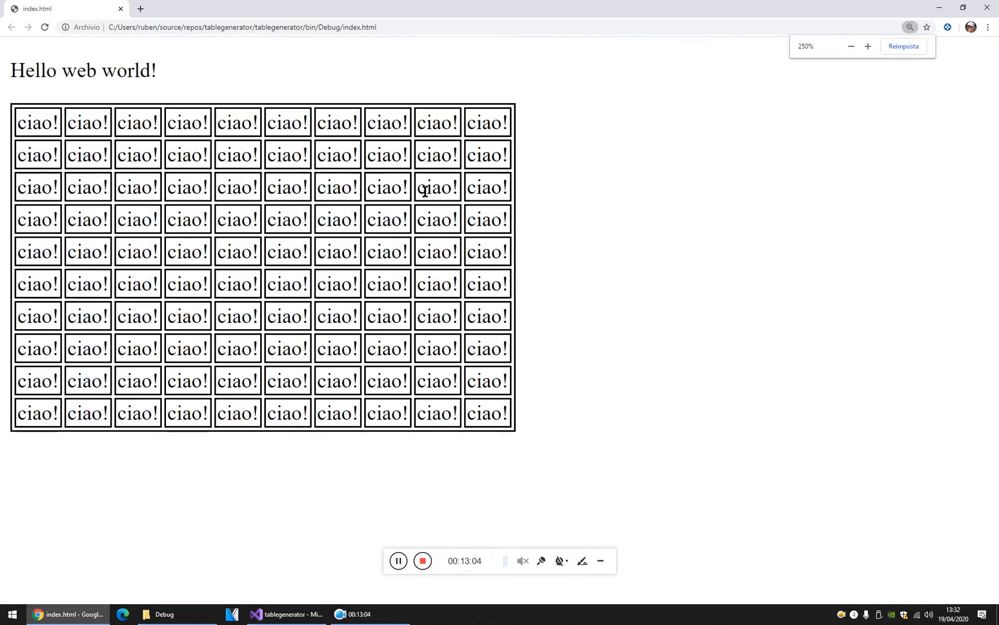
scroll(98, 331, "up", 1, "ctrl")
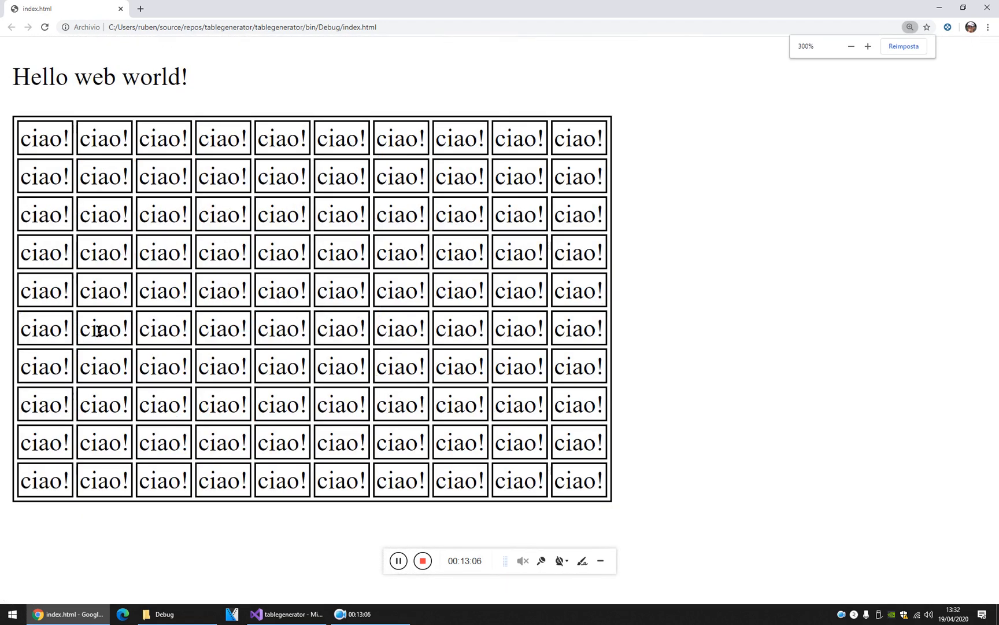
left_click_drag(5, 78, 218, 85)
left_click(564, 234)
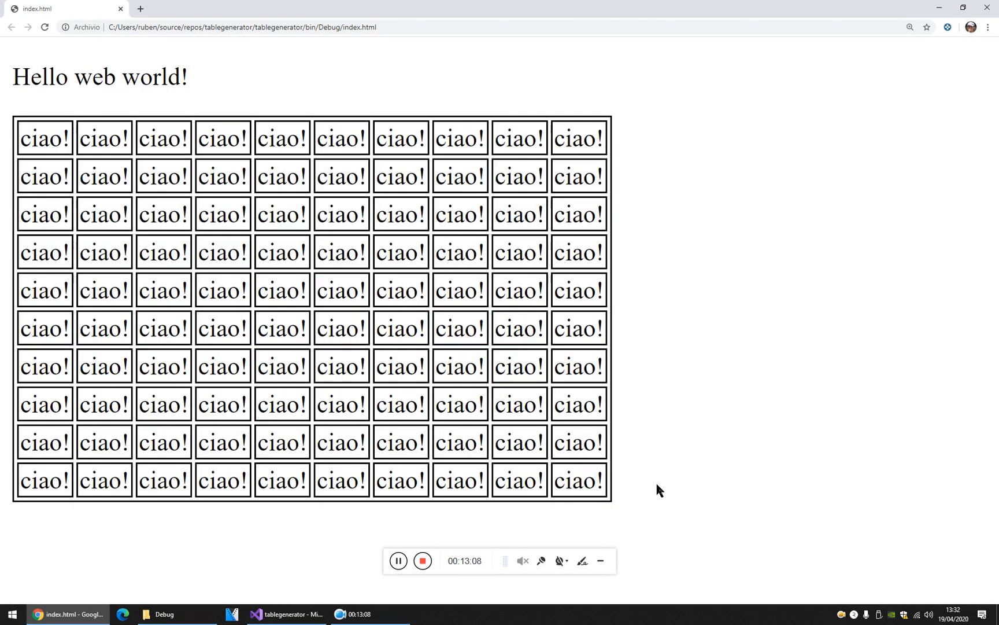
key("ctrl+a")
left_click(140, 129)
left_click(985, 9)
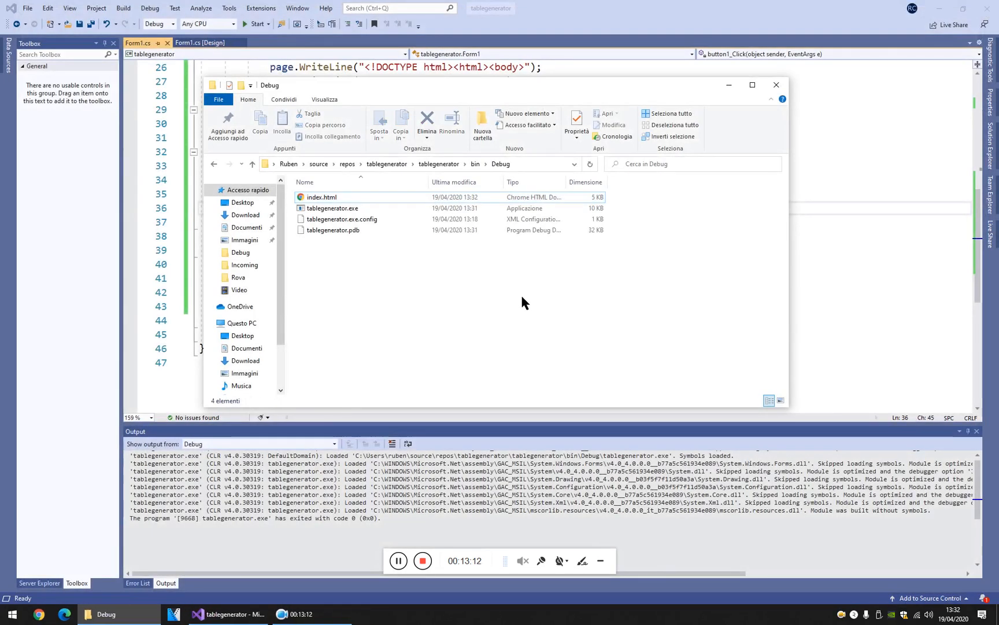
left_click(436, 45)
scroll(470, 188, "up", 4)
scroll(470, 188, "up", 2)
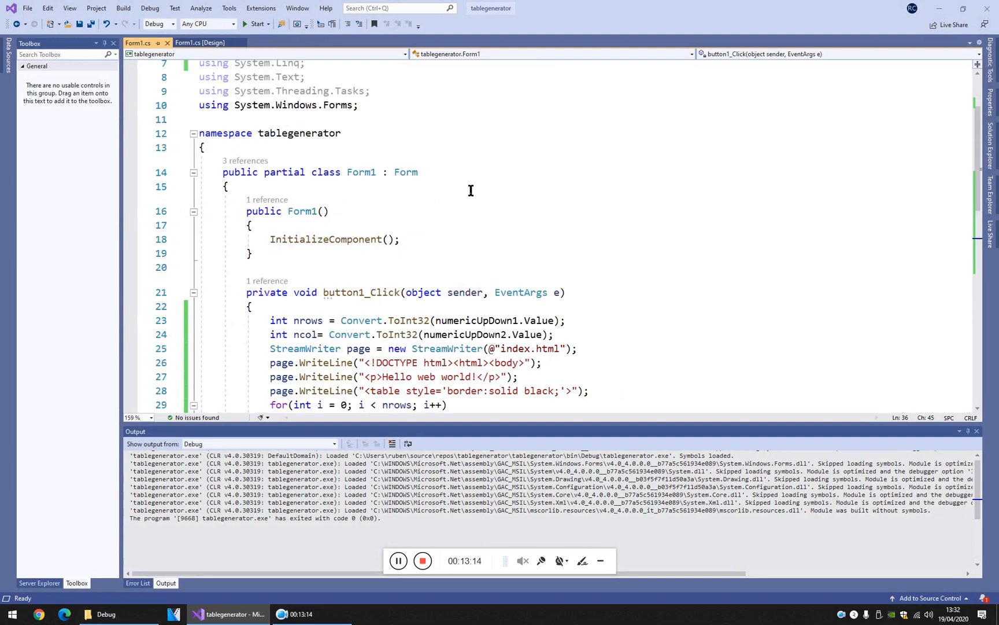
scroll(470, 189, "up", 2)
left_click(421, 181)
scroll(469, 202, "down", 4)
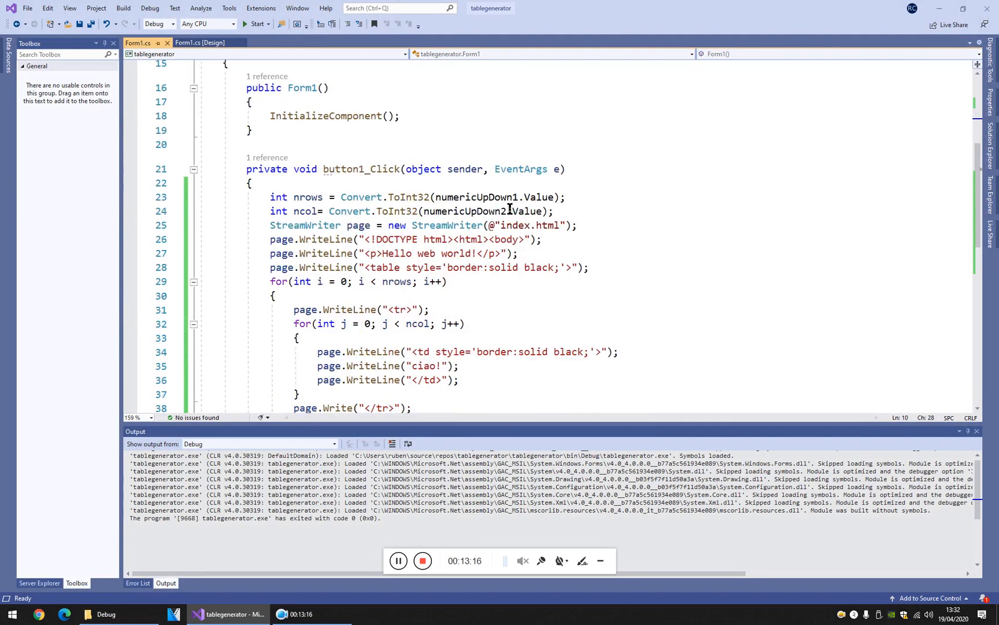
scroll(509, 211, "down", 2)
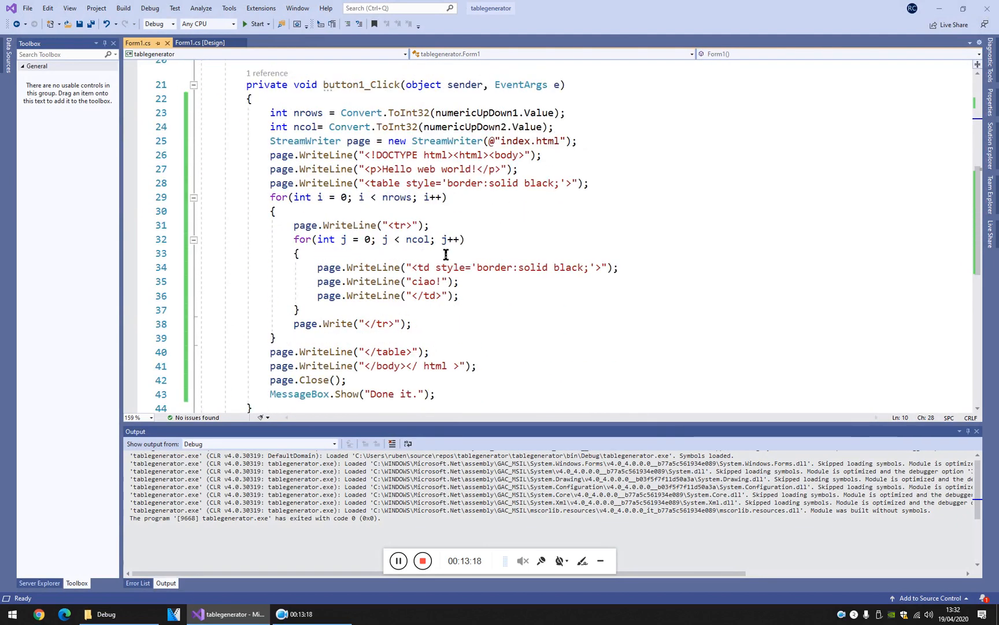
scroll(390, 267, "down", 1)
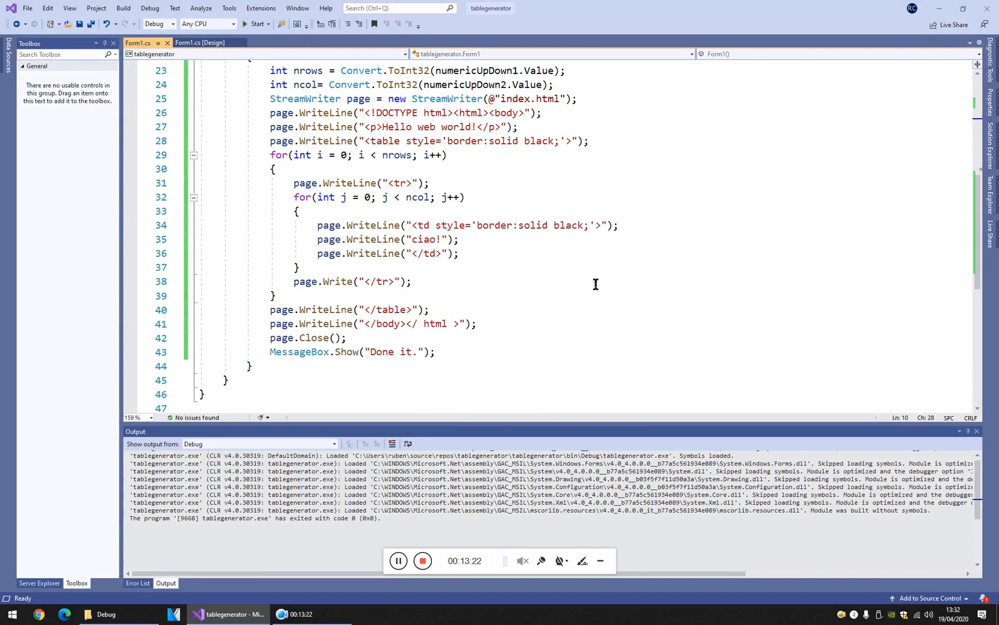
left_click(528, 258)
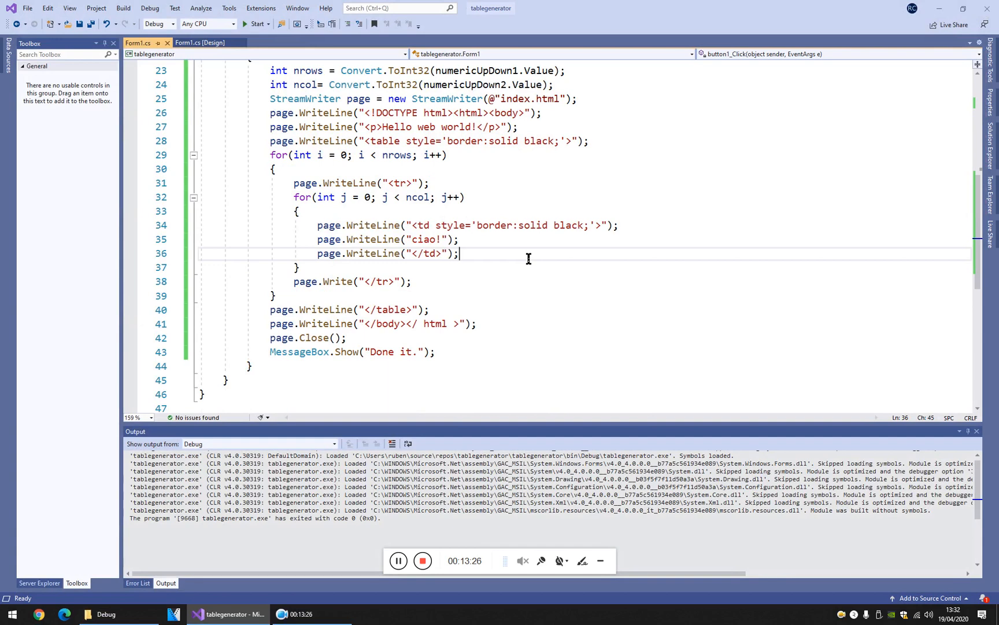
left_click_drag(493, 359, 460, 253)
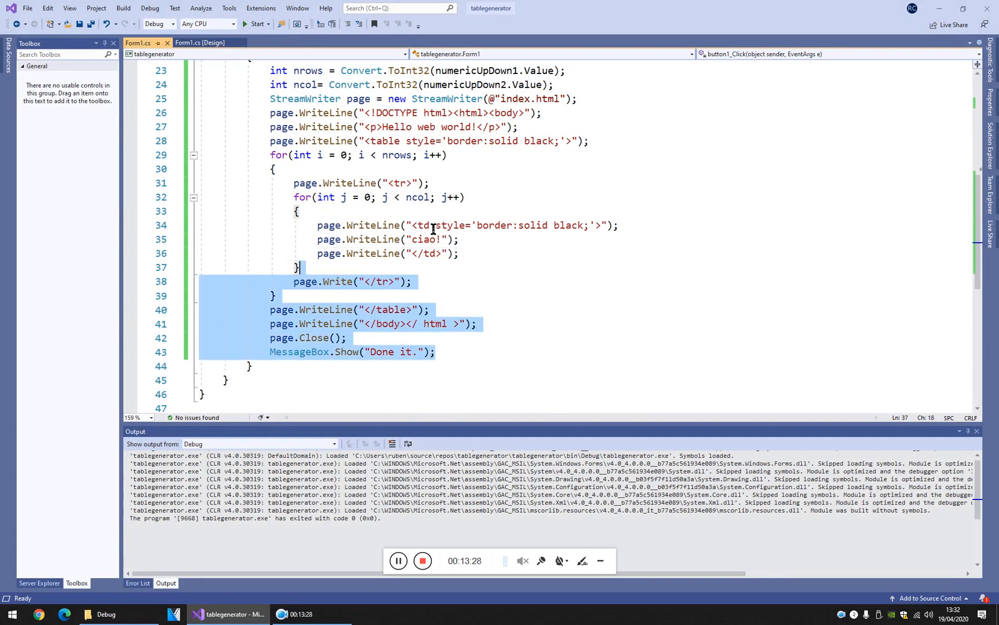
left_click(418, 227)
left_click(439, 254)
left_click(433, 339)
left_click(390, 325)
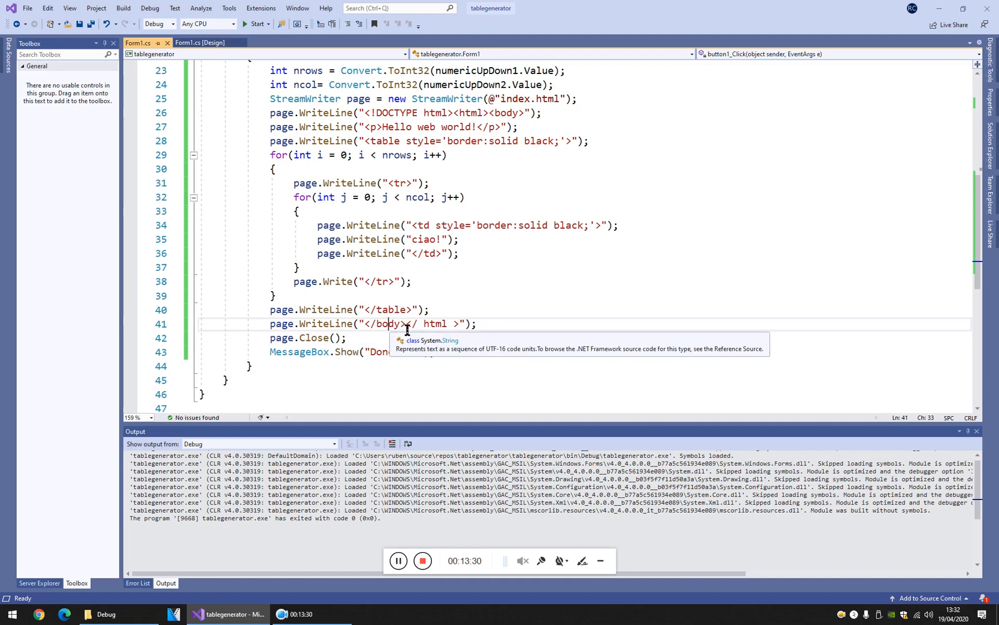
left_click(404, 282)
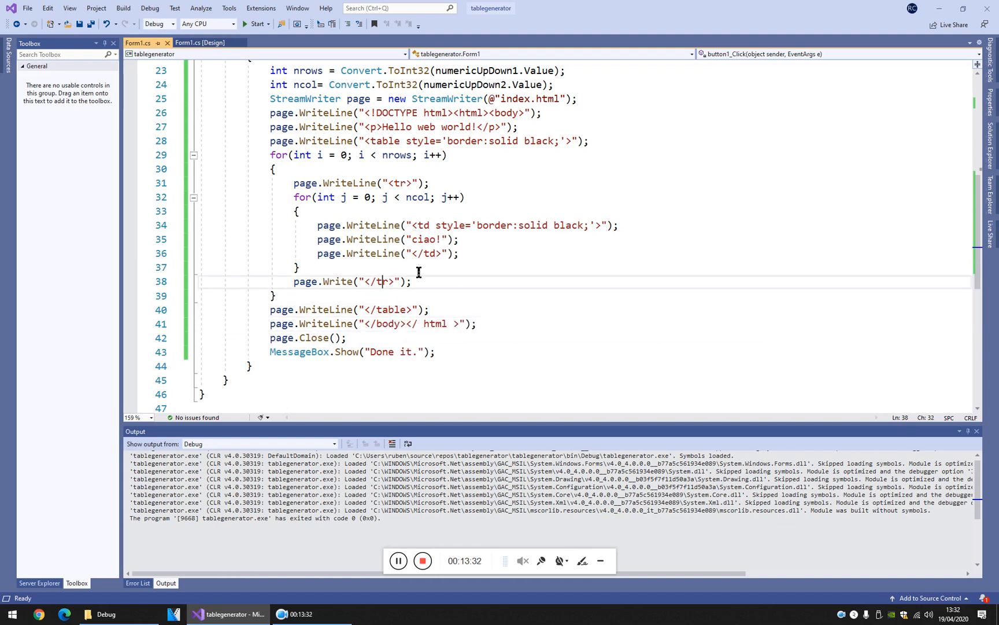
left_click(441, 254)
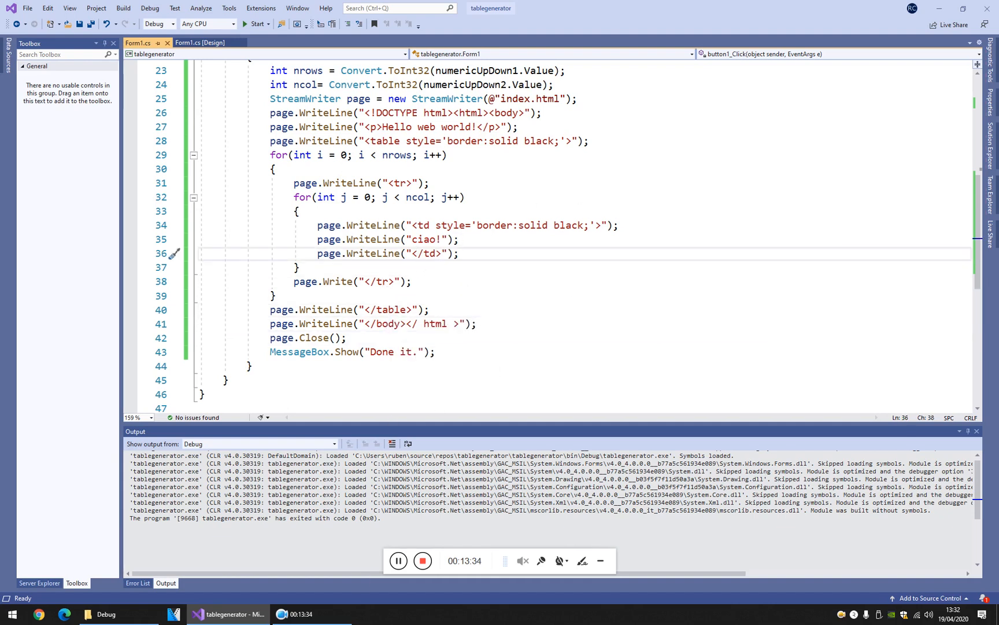
left_click(388, 569)
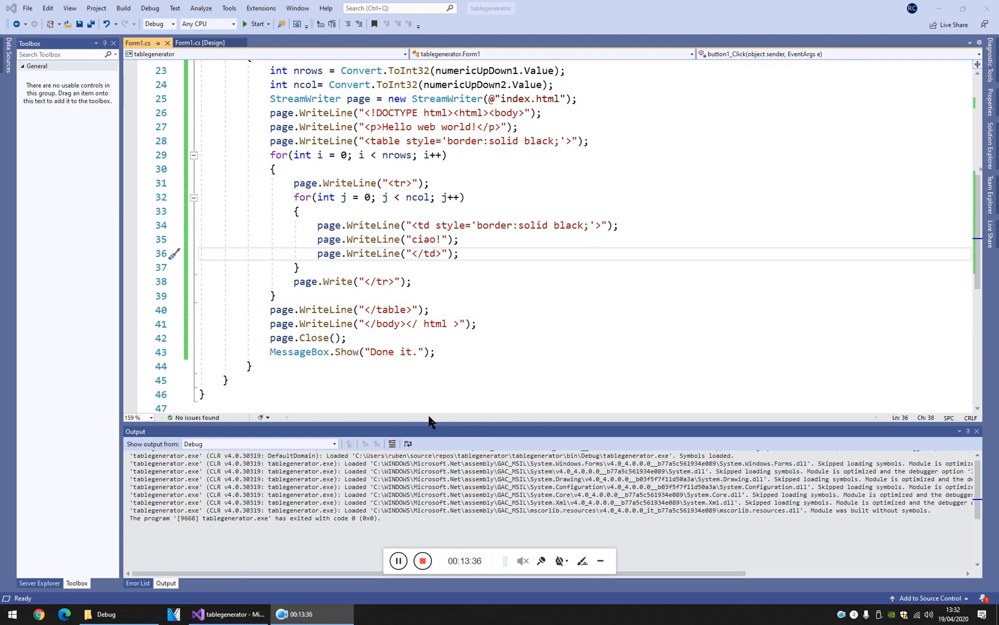